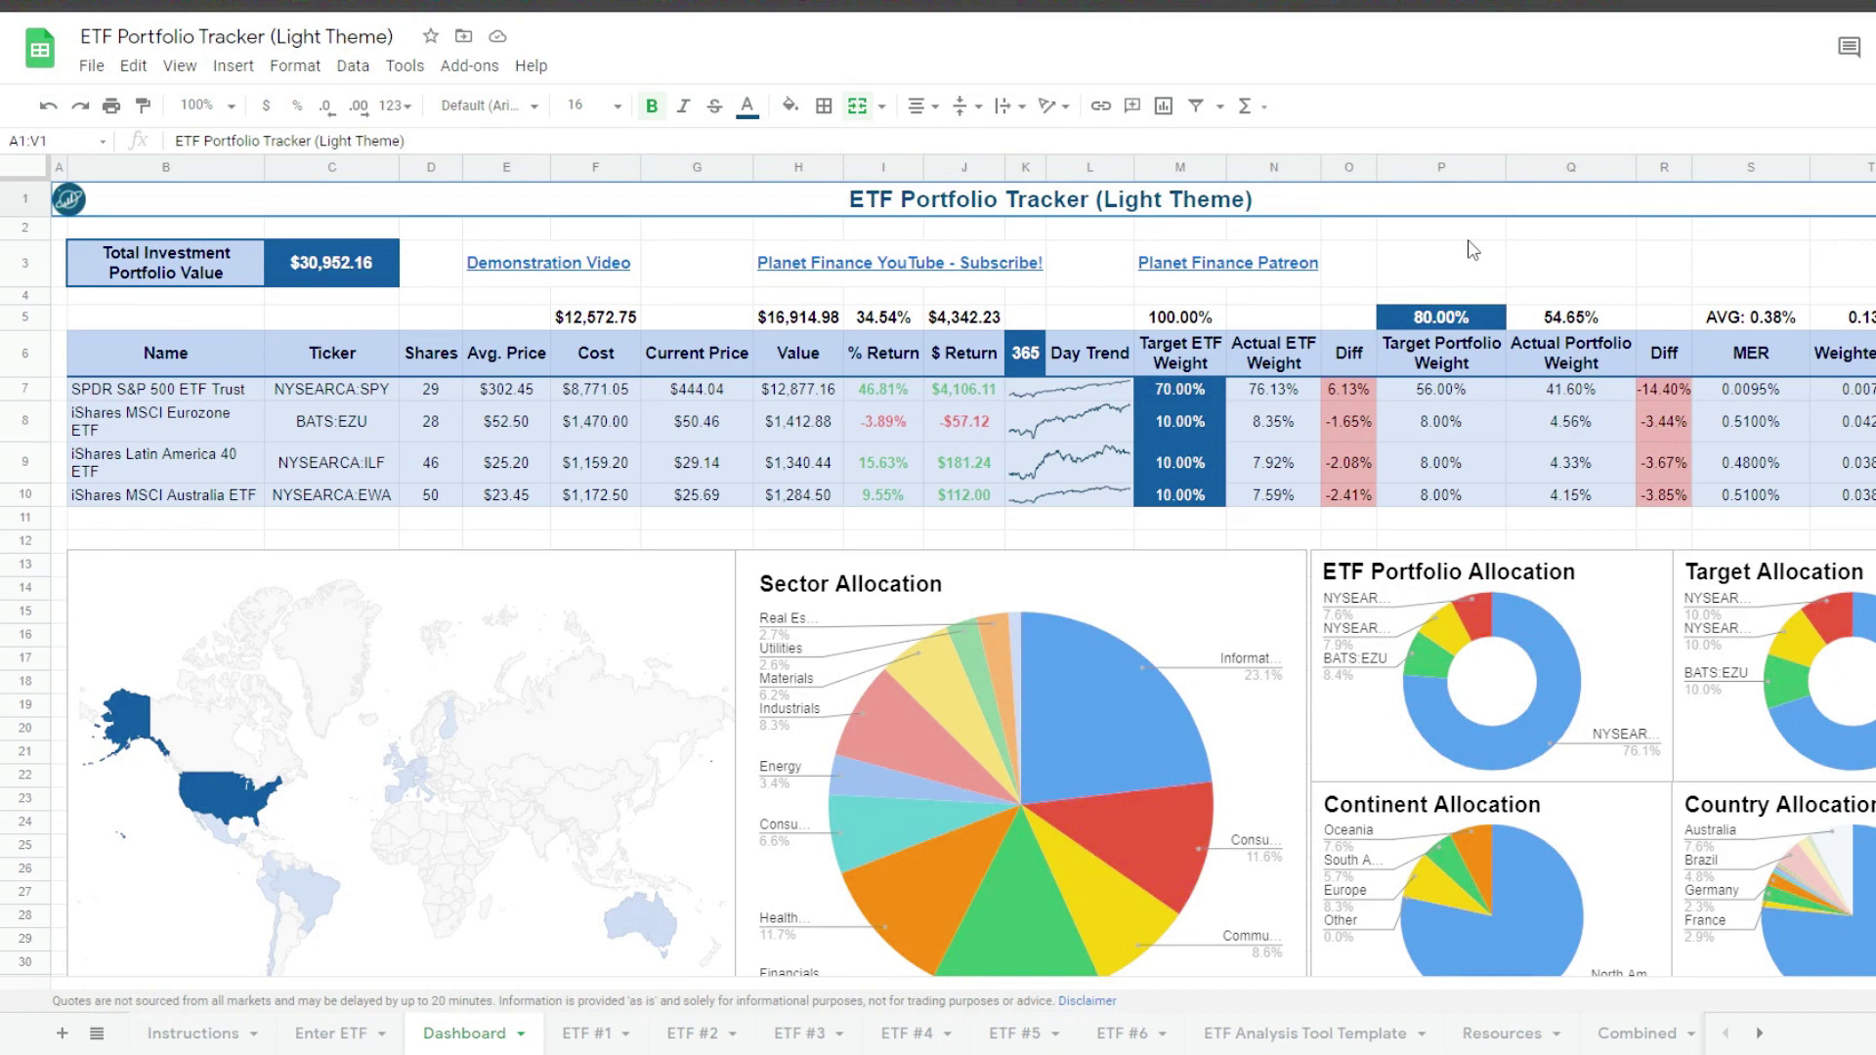
# Inspect the Dashboard's world map, Sector Allocation, ETF Portfolio Allocation and Country Allocation charts
pyautogui.click(213, 793)
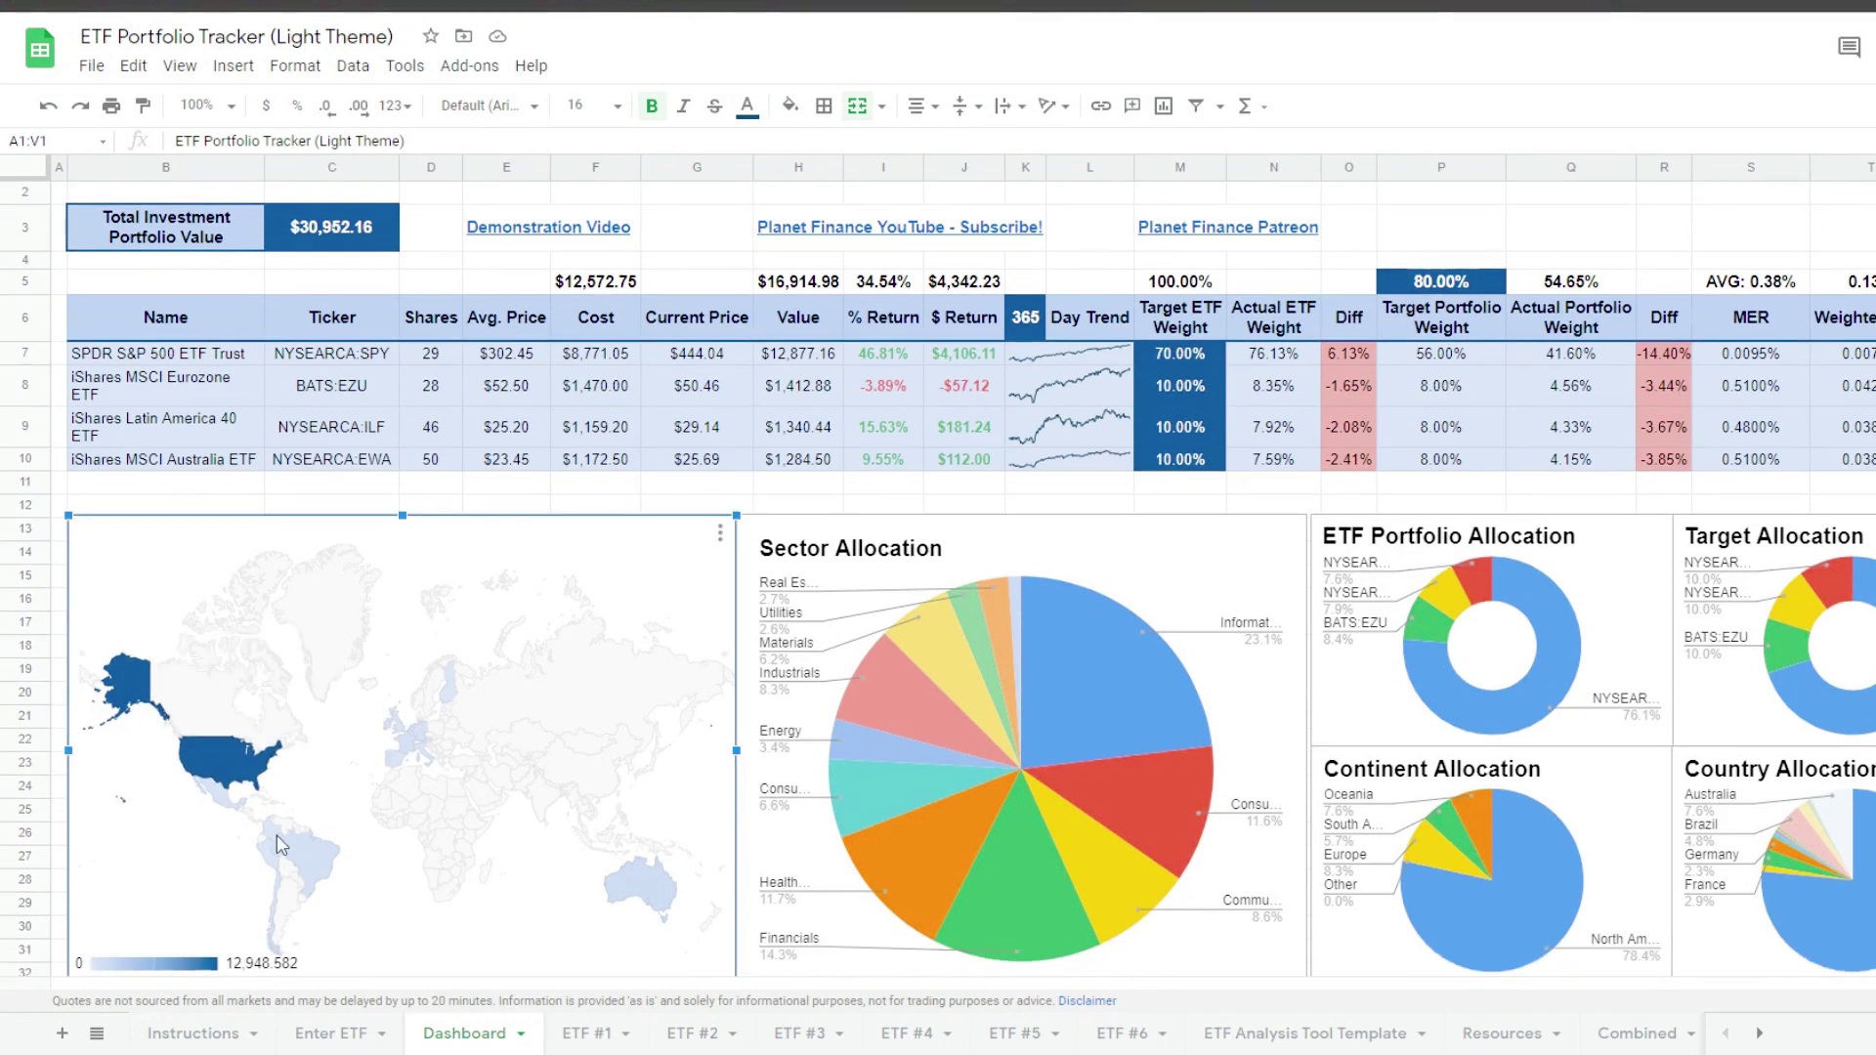
pyautogui.moveTo(408, 760)
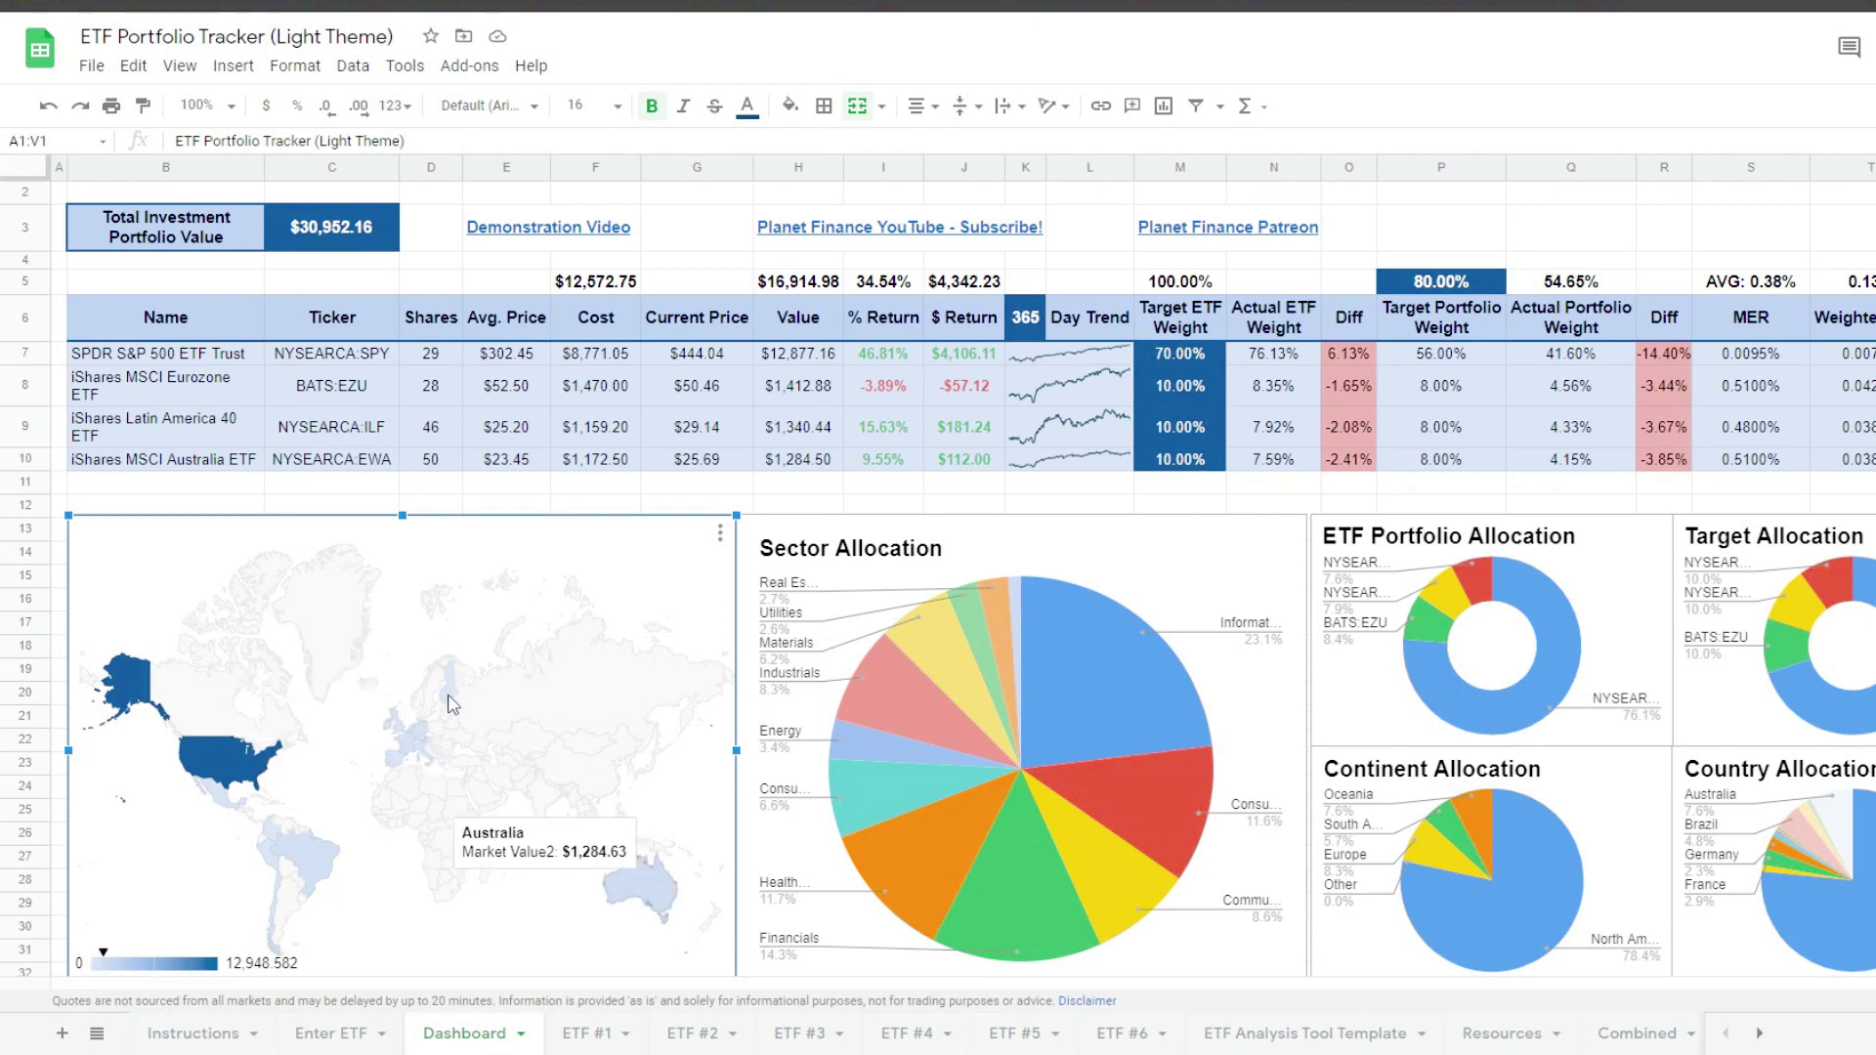
pyautogui.click(1052, 623)
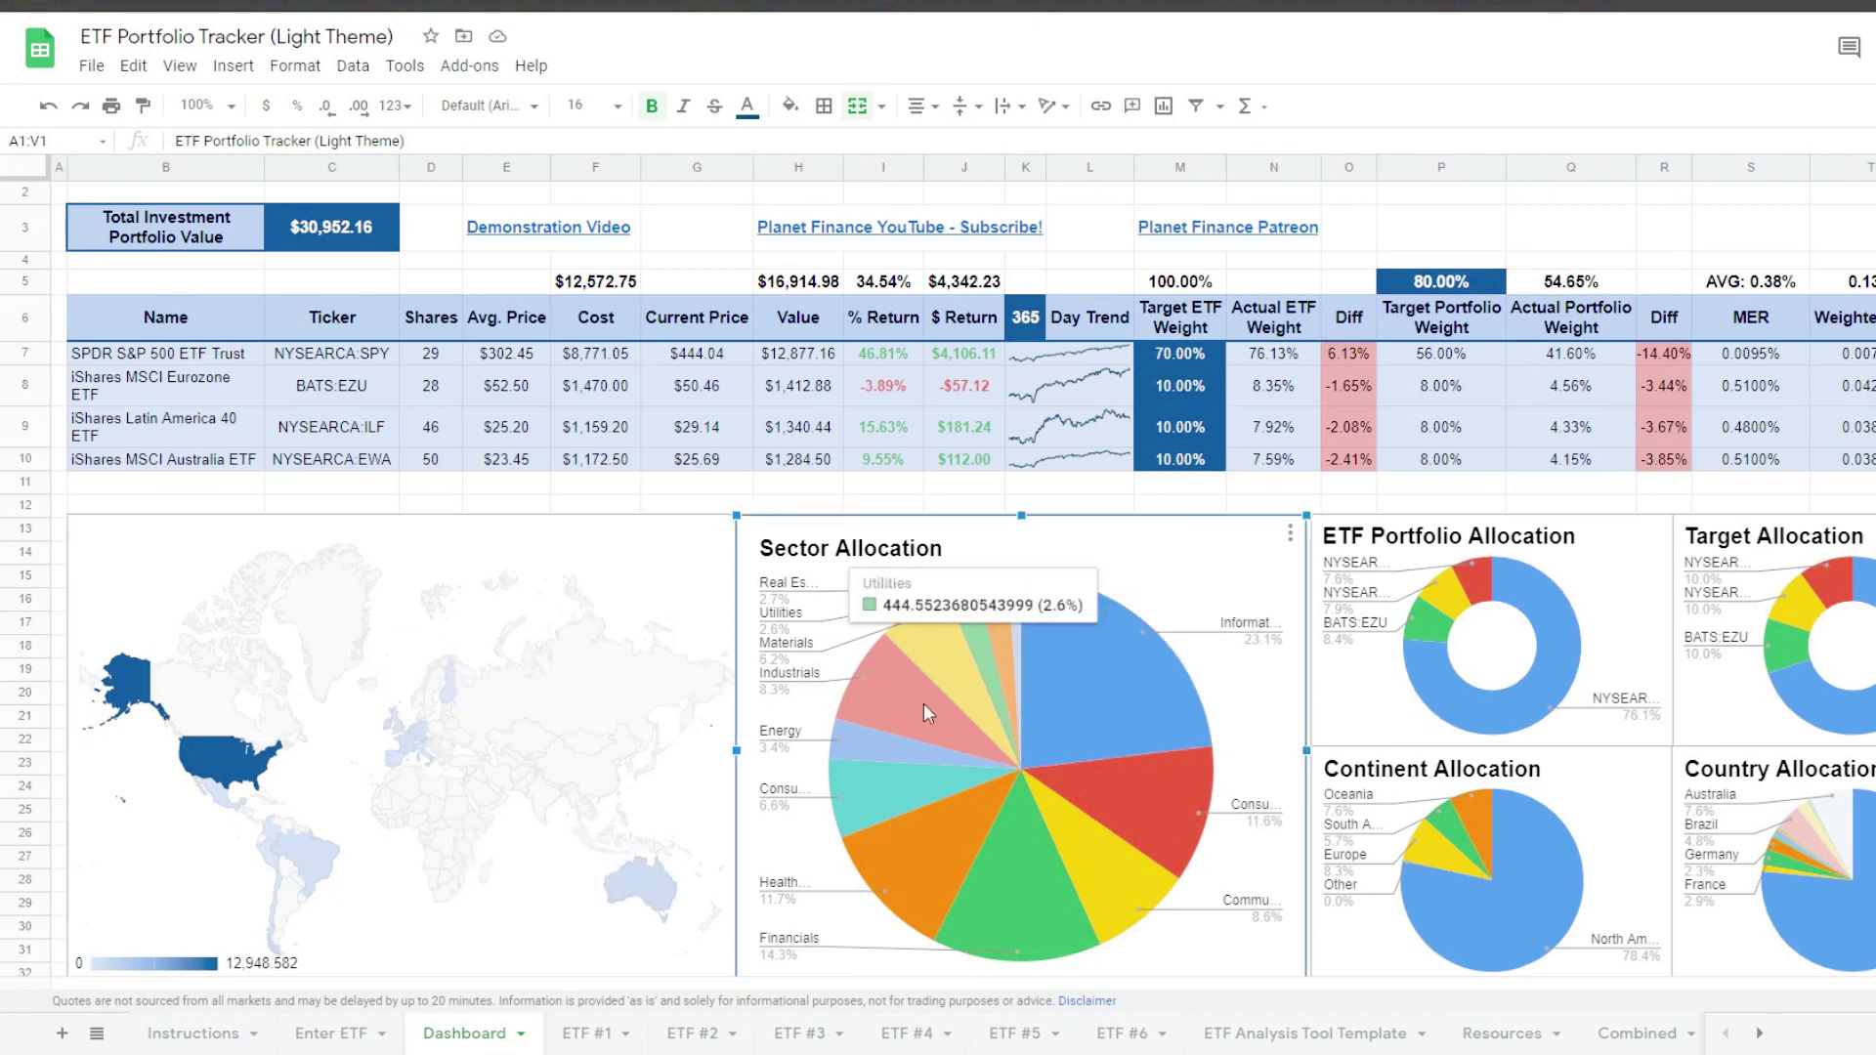
pyautogui.click(1507, 575)
pyautogui.click(1873, 625)
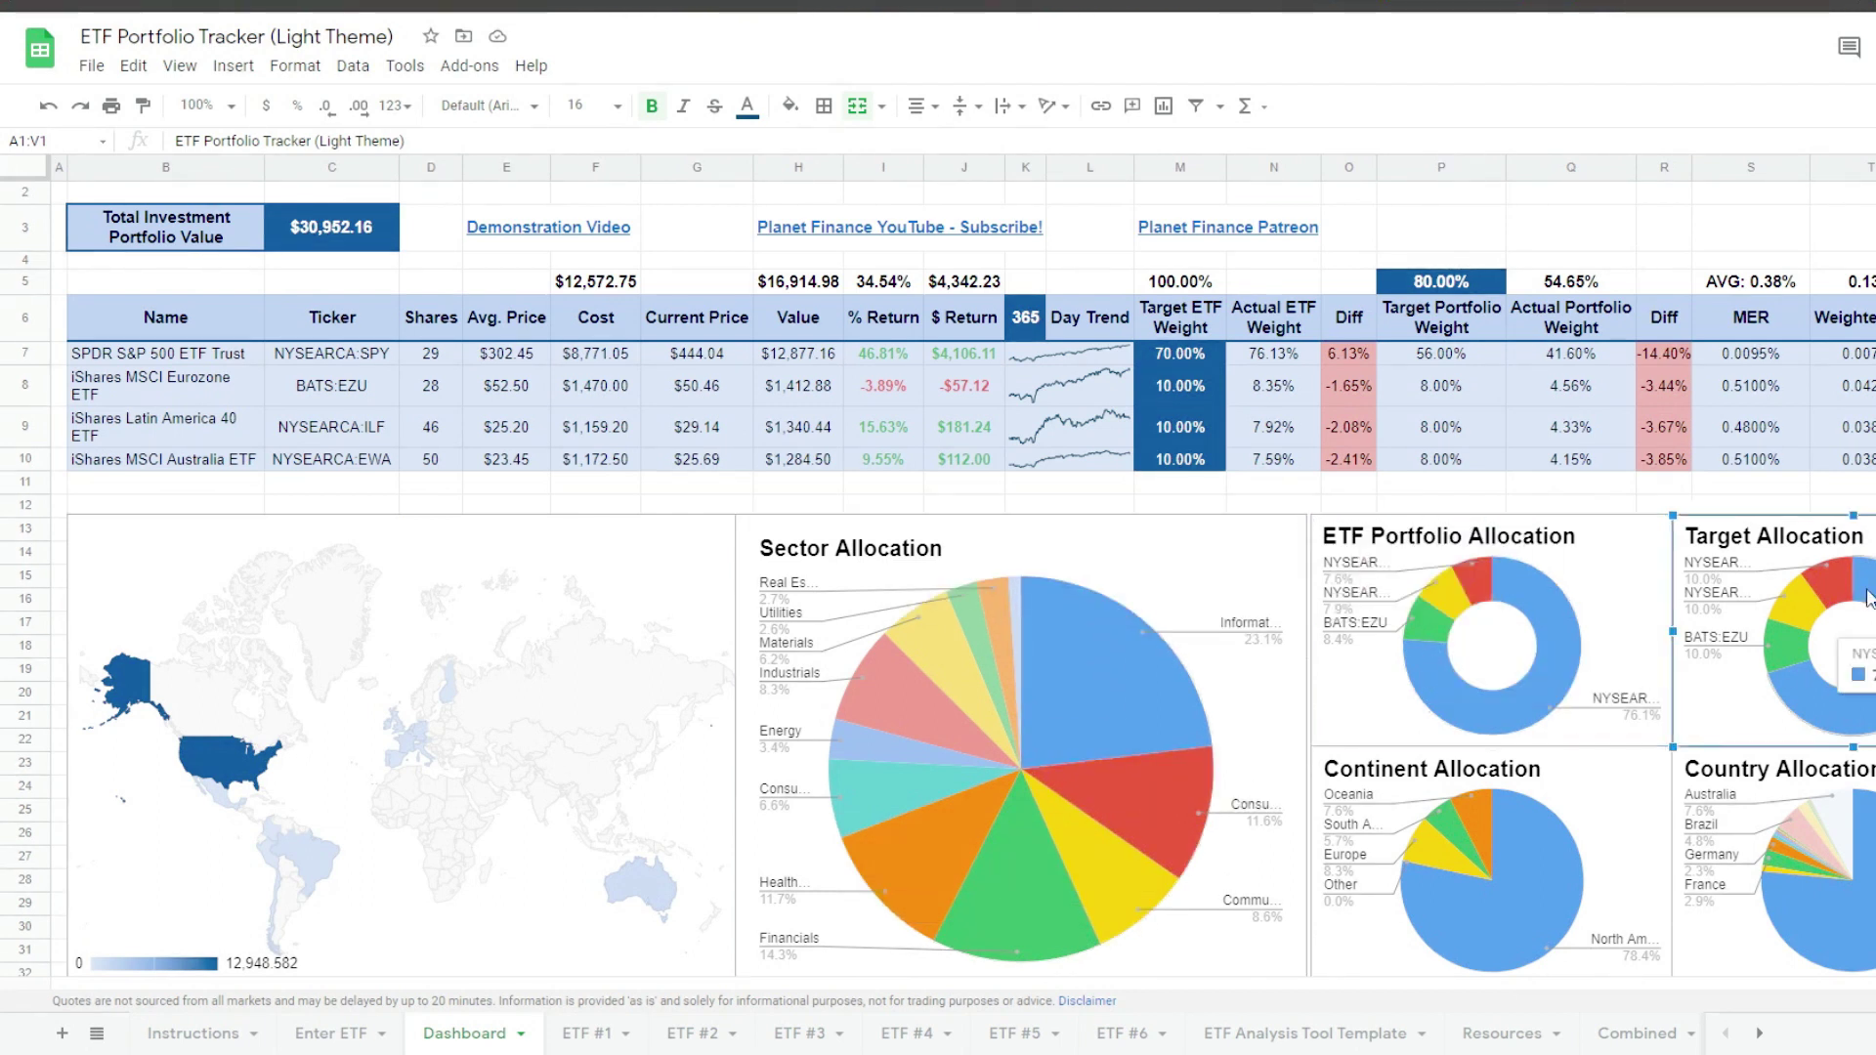
pyautogui.click(1825, 846)
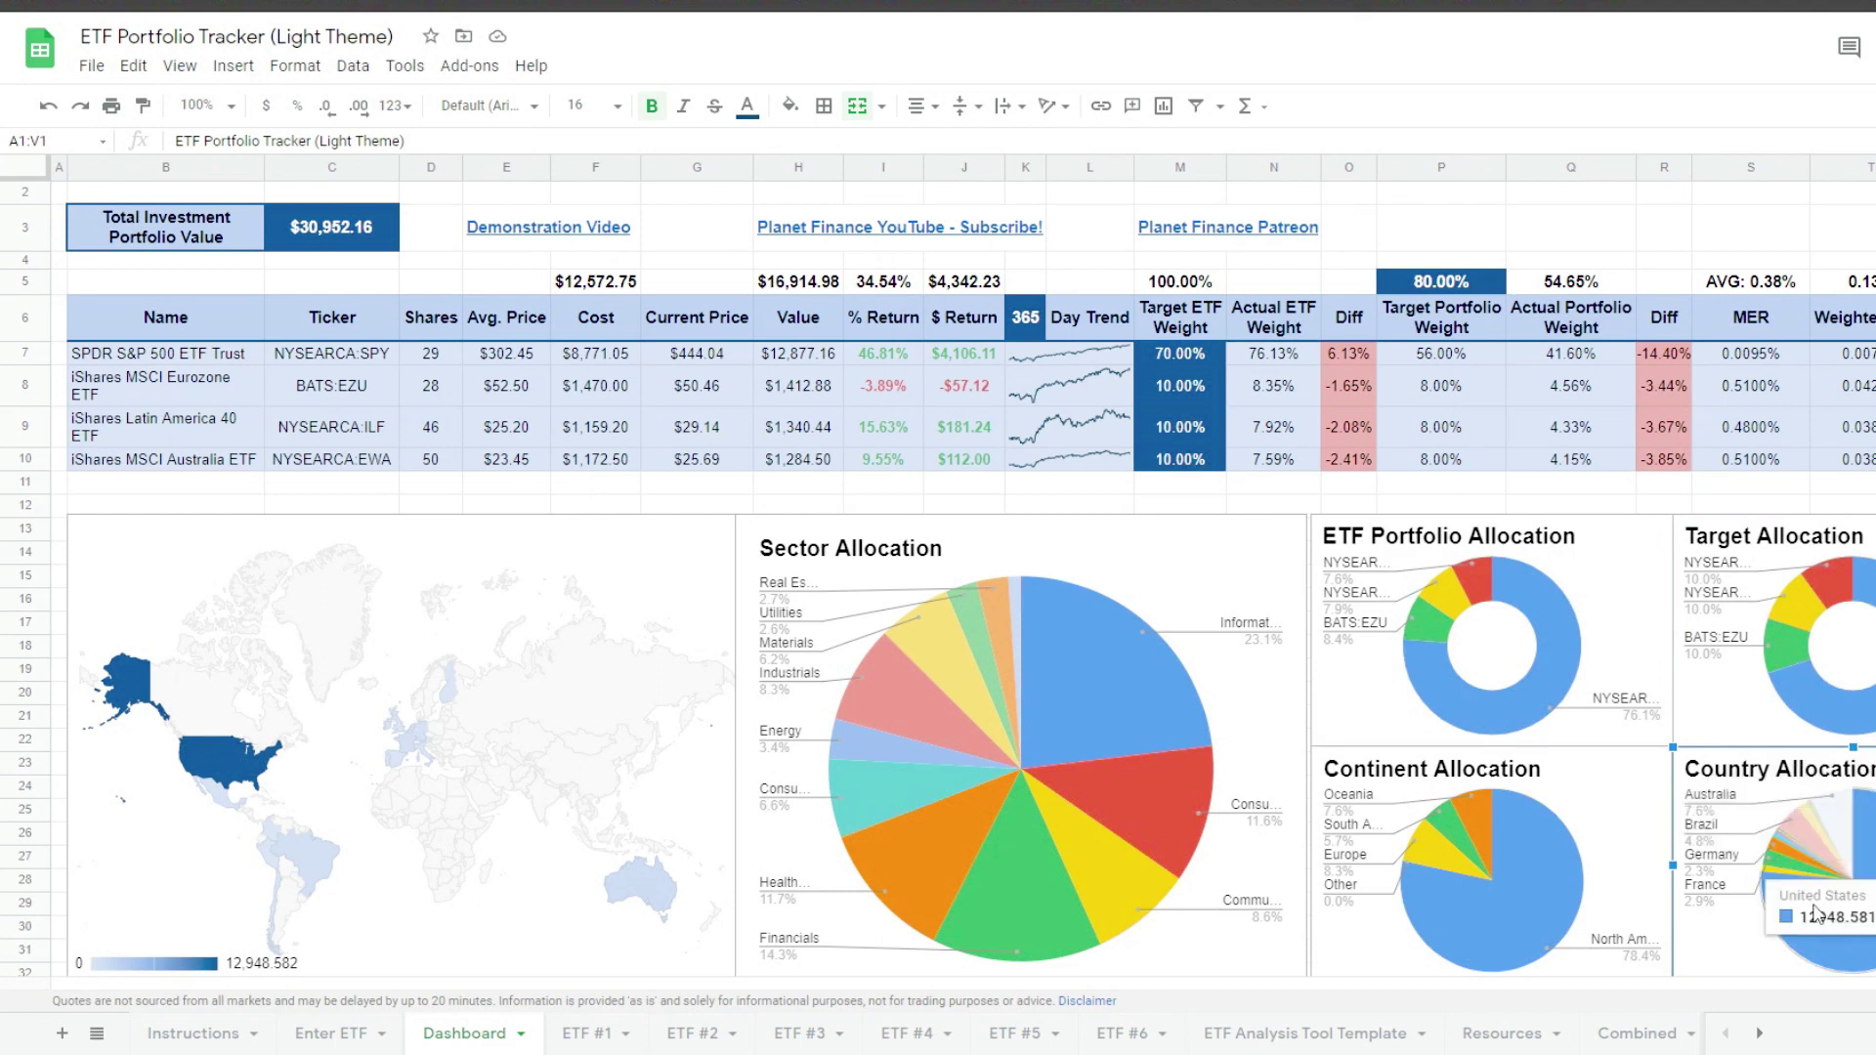
pyautogui.scroll(1, 618, 366)
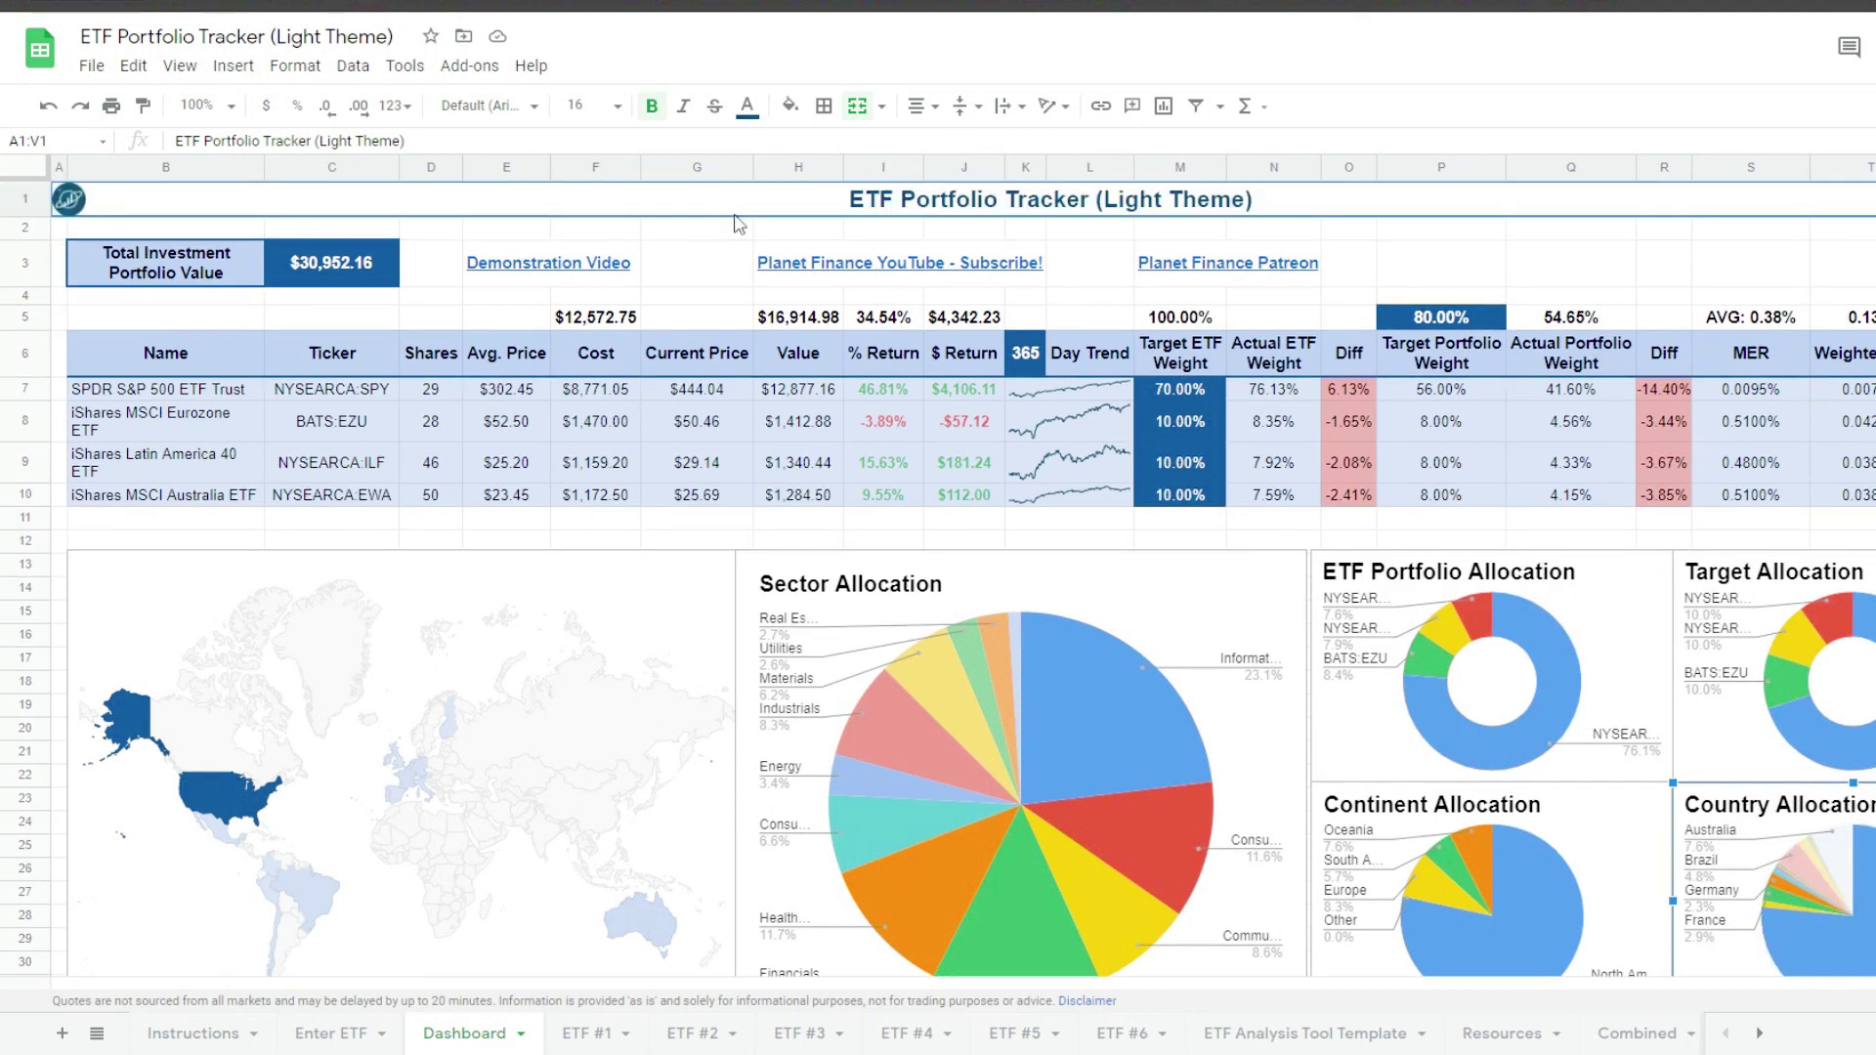
# Select the four ETF names and tickers, then the dashboard title banner
pyautogui.moveTo(203, 394); pyautogui.dragTo(348, 495)
pyautogui.click(731, 205)
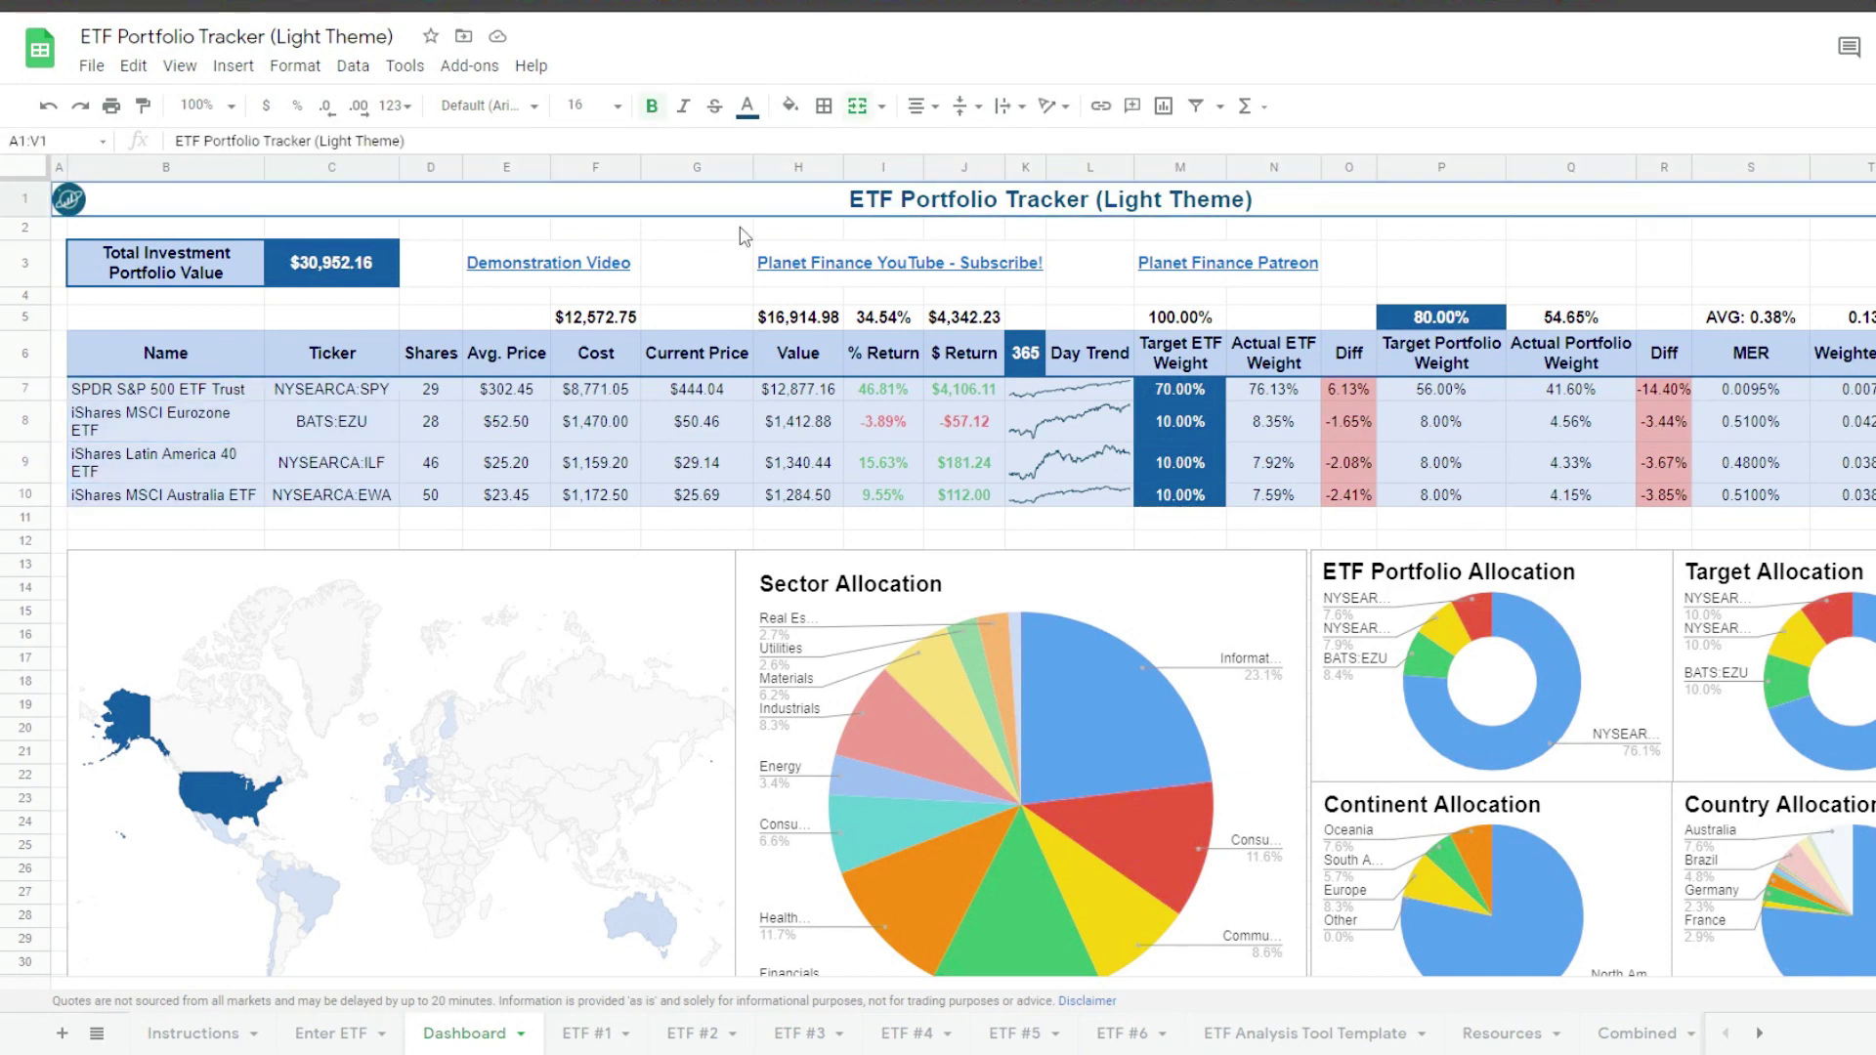
pyautogui.click(628, 583)
pyautogui.scroll(-1, 628, 584)
# Check the ETF #1 sheet's Market Value header and title, then go to Enter ETF
pyautogui.hotkey('ctrl', 'shift', 'pagedown')
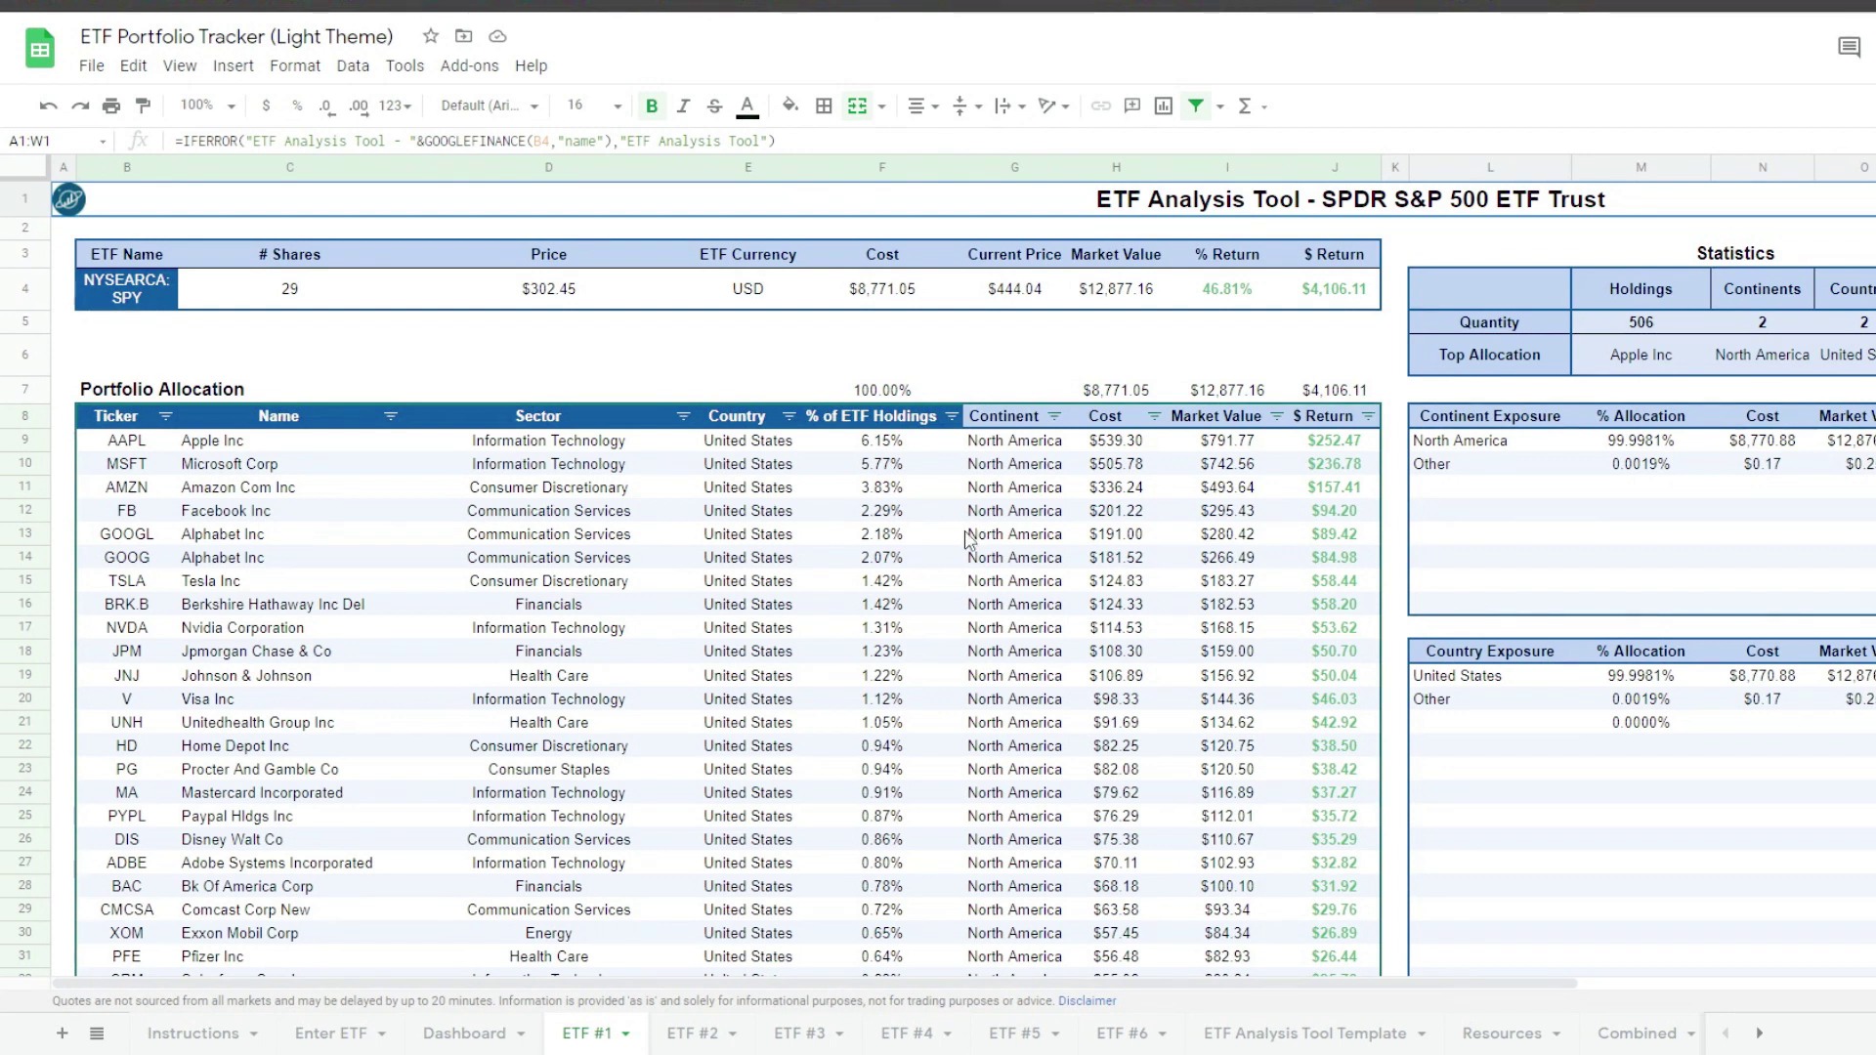
pyautogui.click(1139, 266)
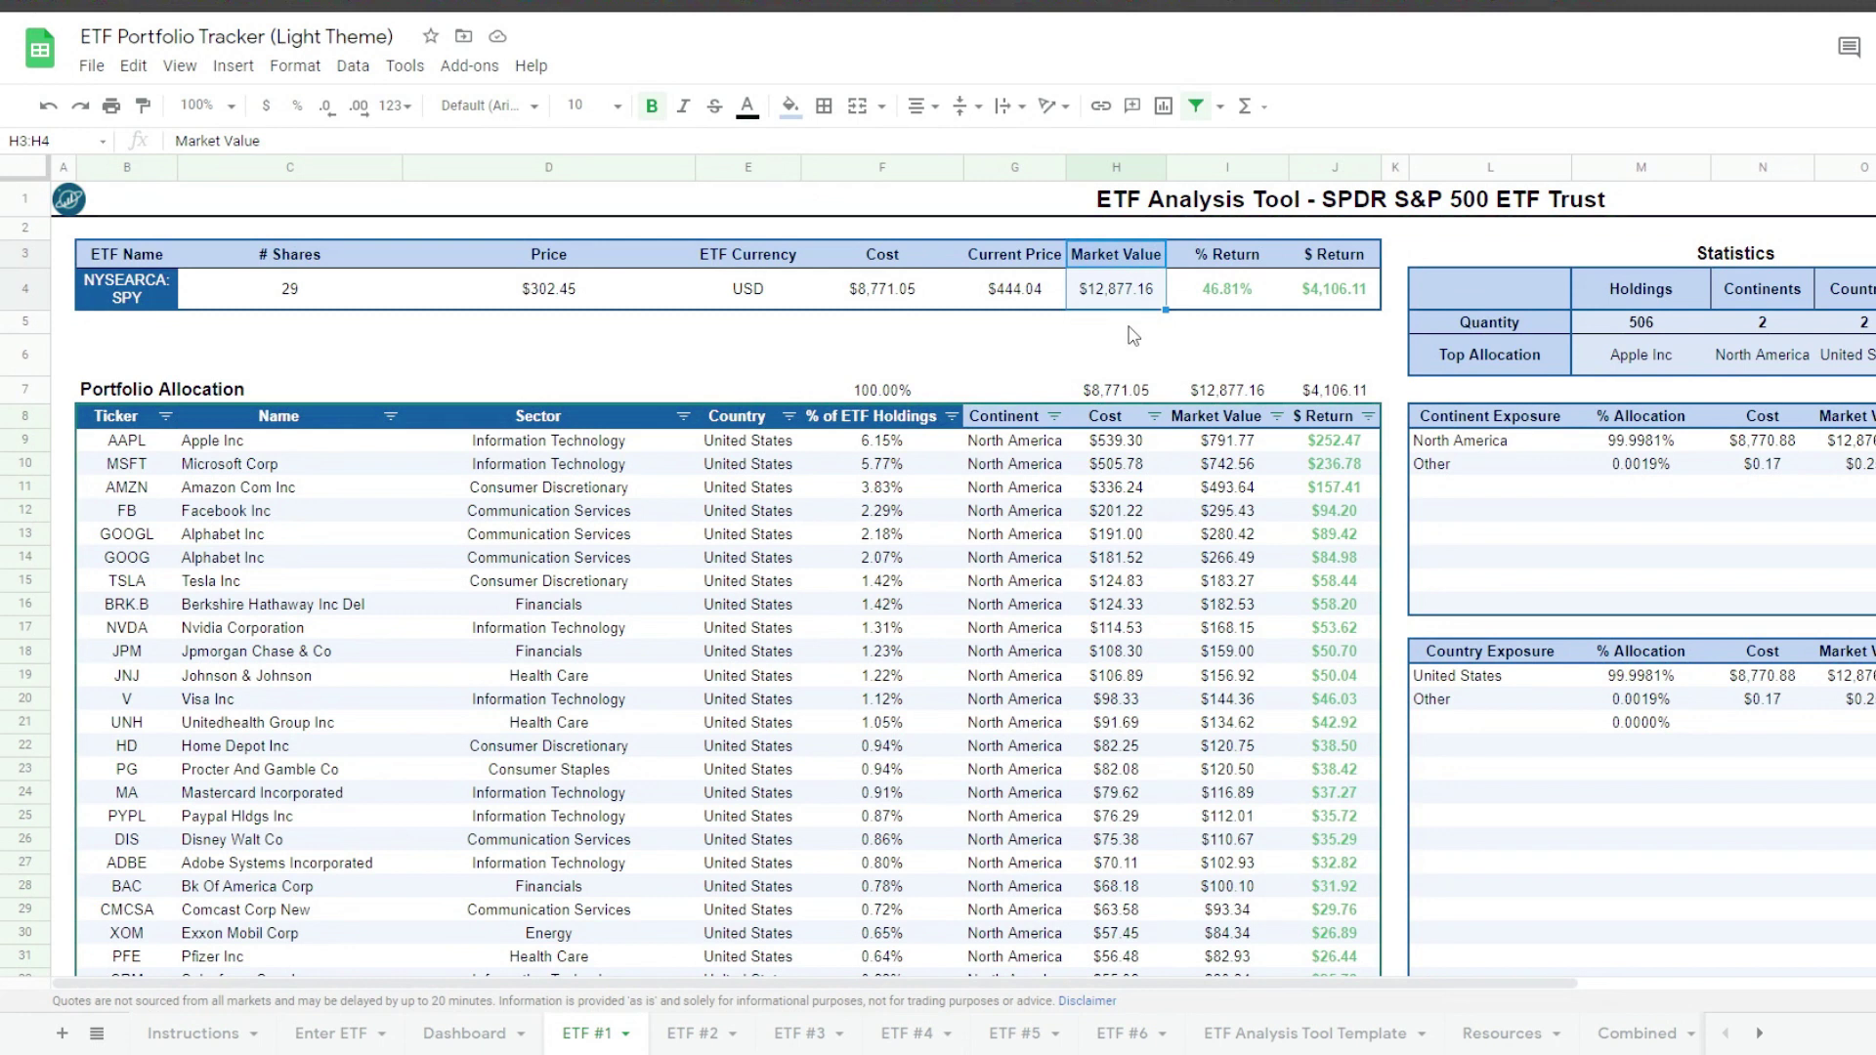
pyautogui.click(1158, 213)
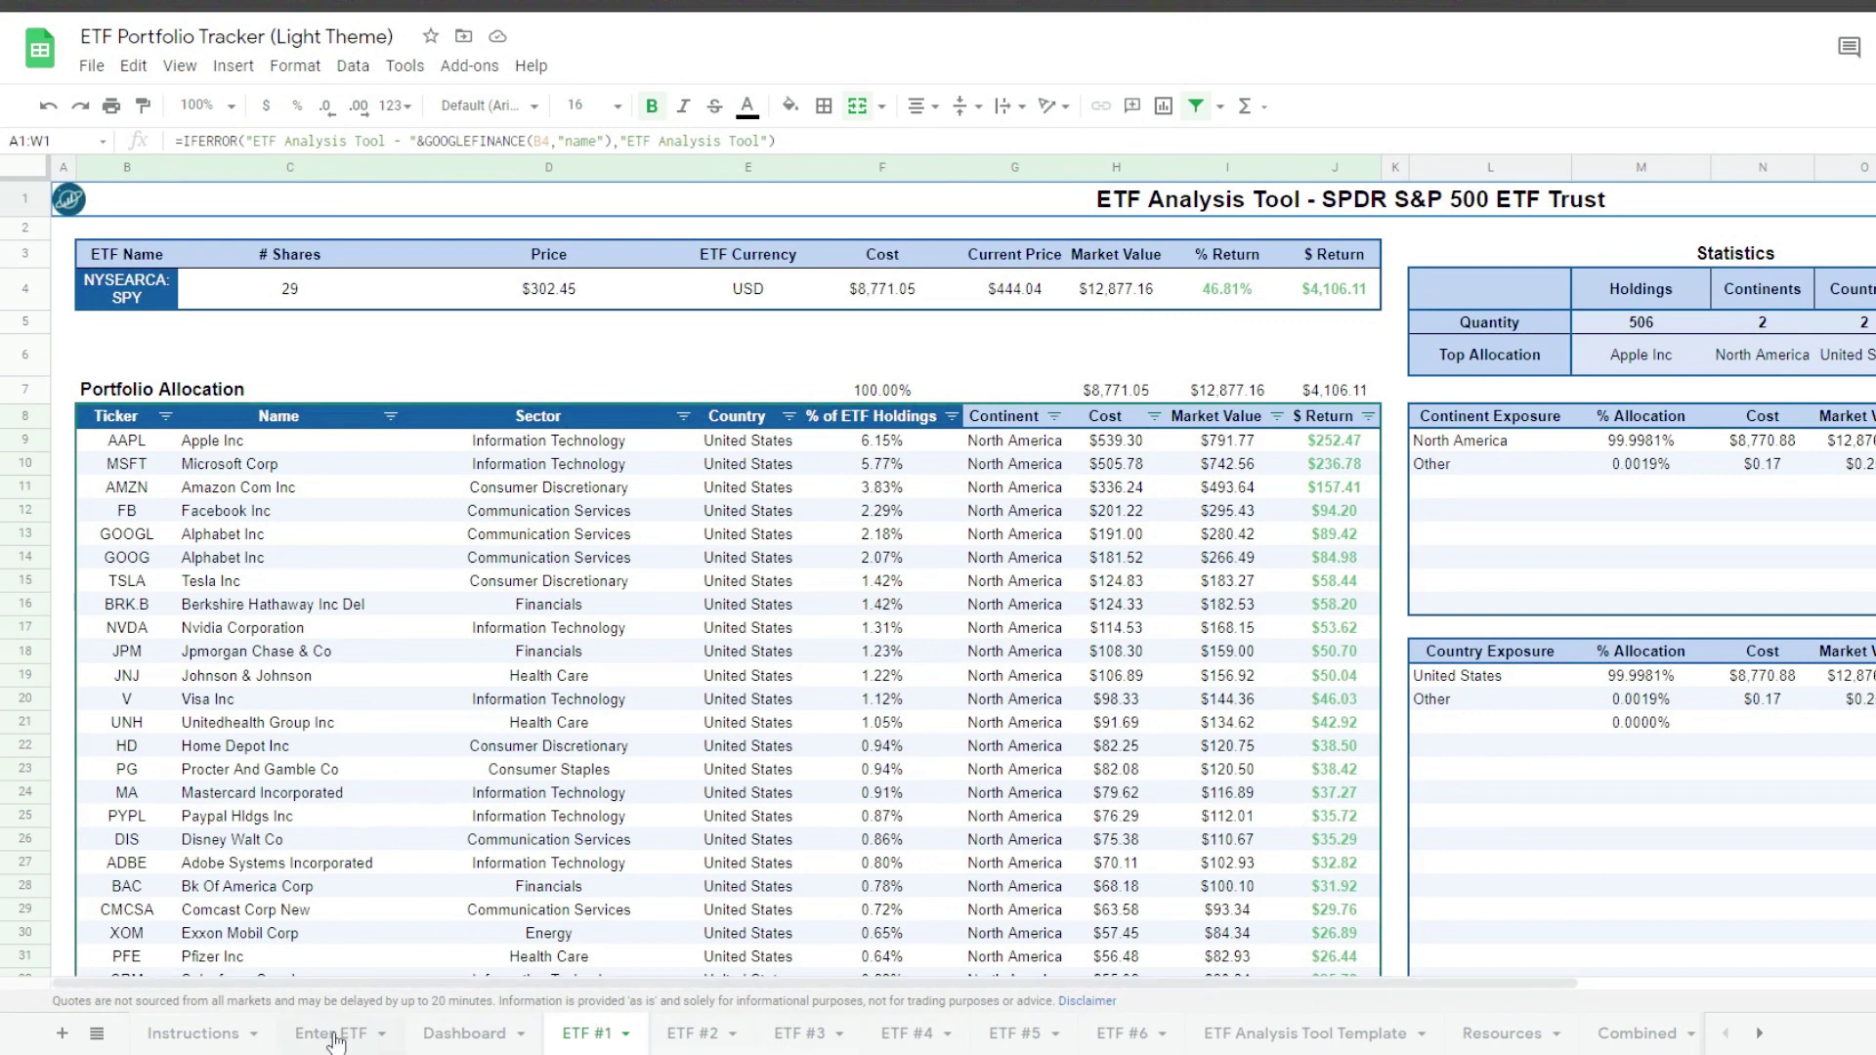
pyautogui.click(332, 1034)
pyautogui.moveTo(149, 244); pyautogui.dragTo(459, 249)
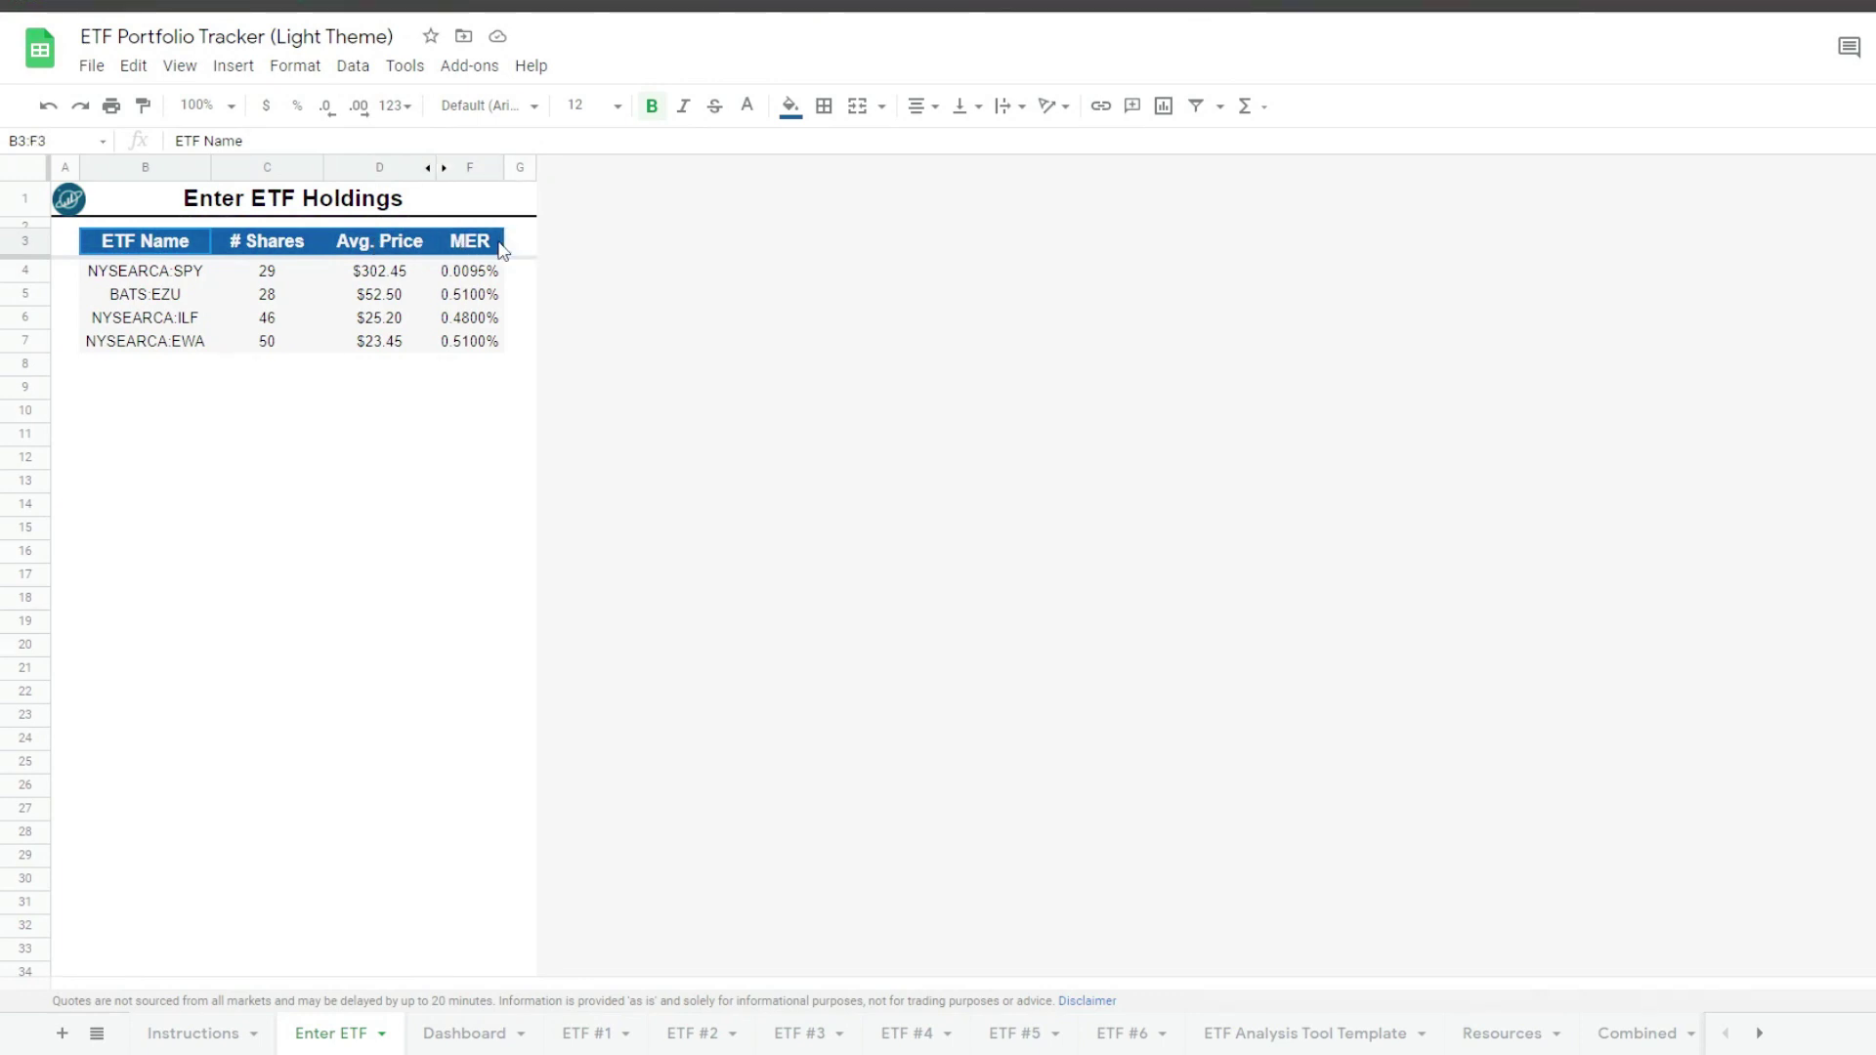
pyautogui.click(448, 207)
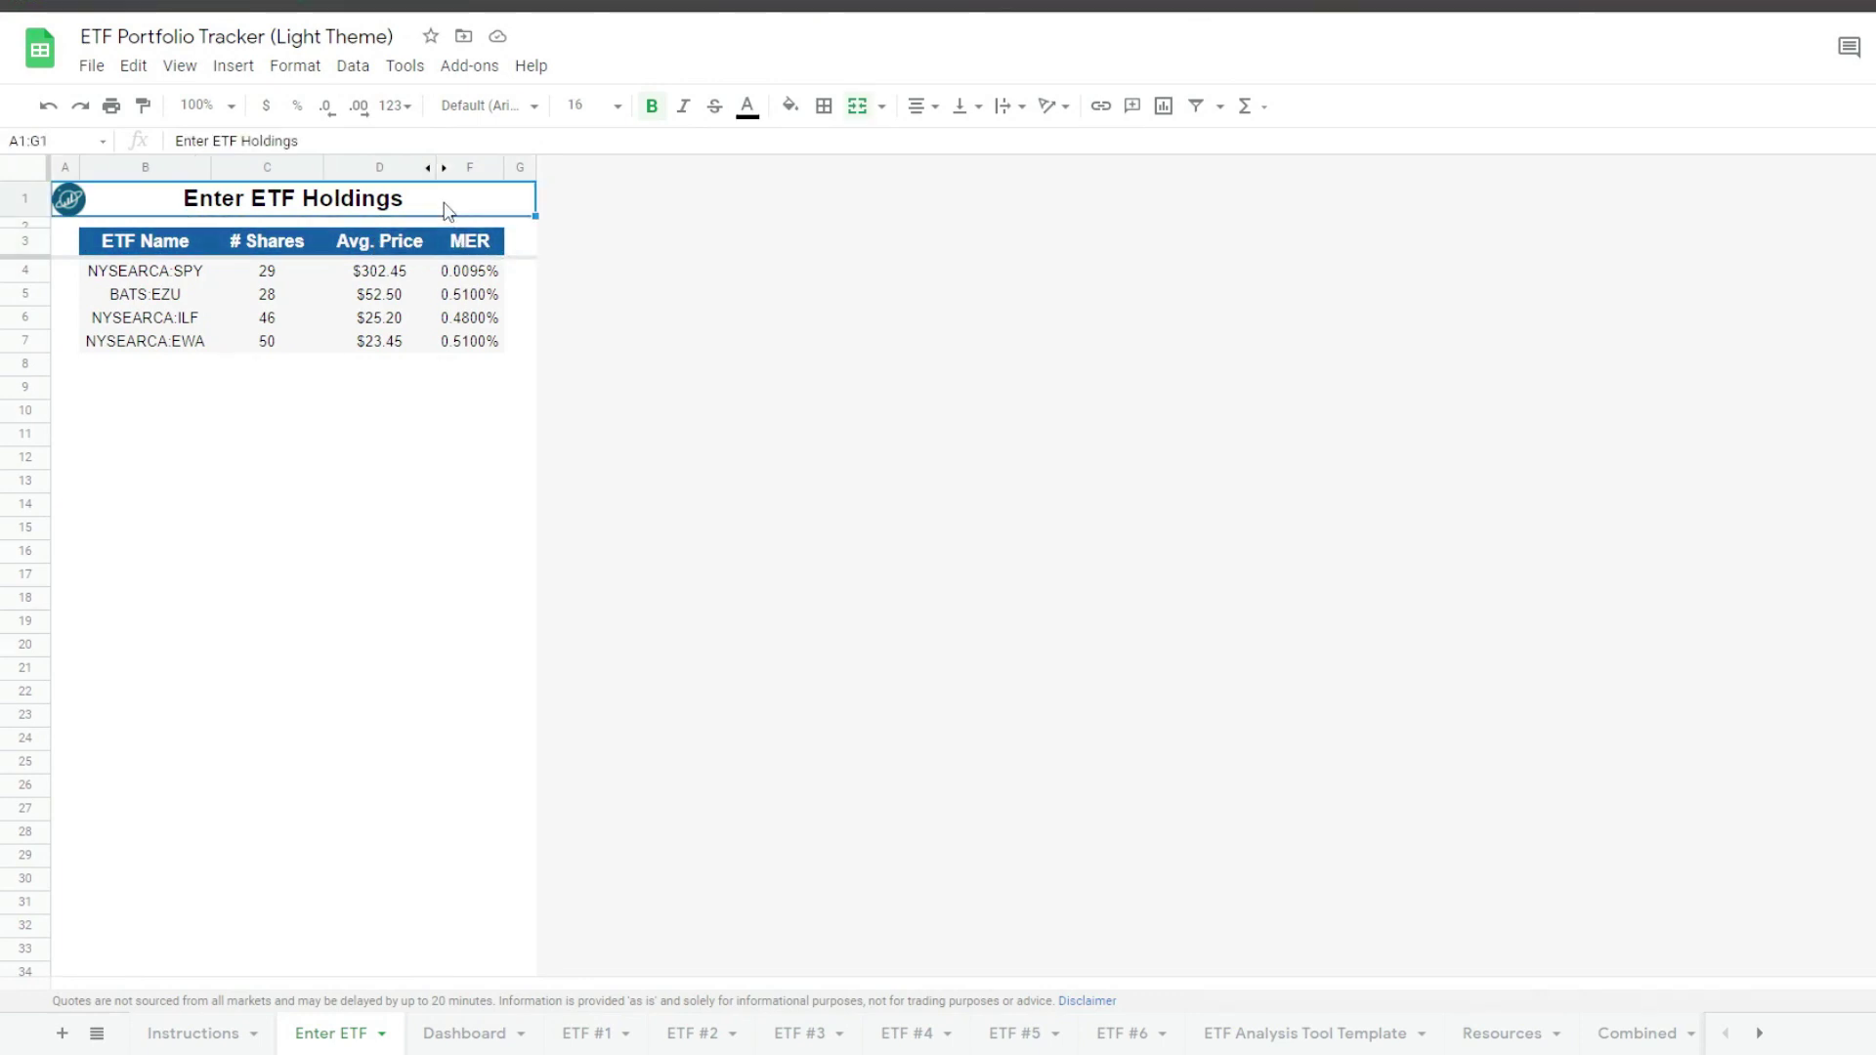
pyautogui.click(588, 1035)
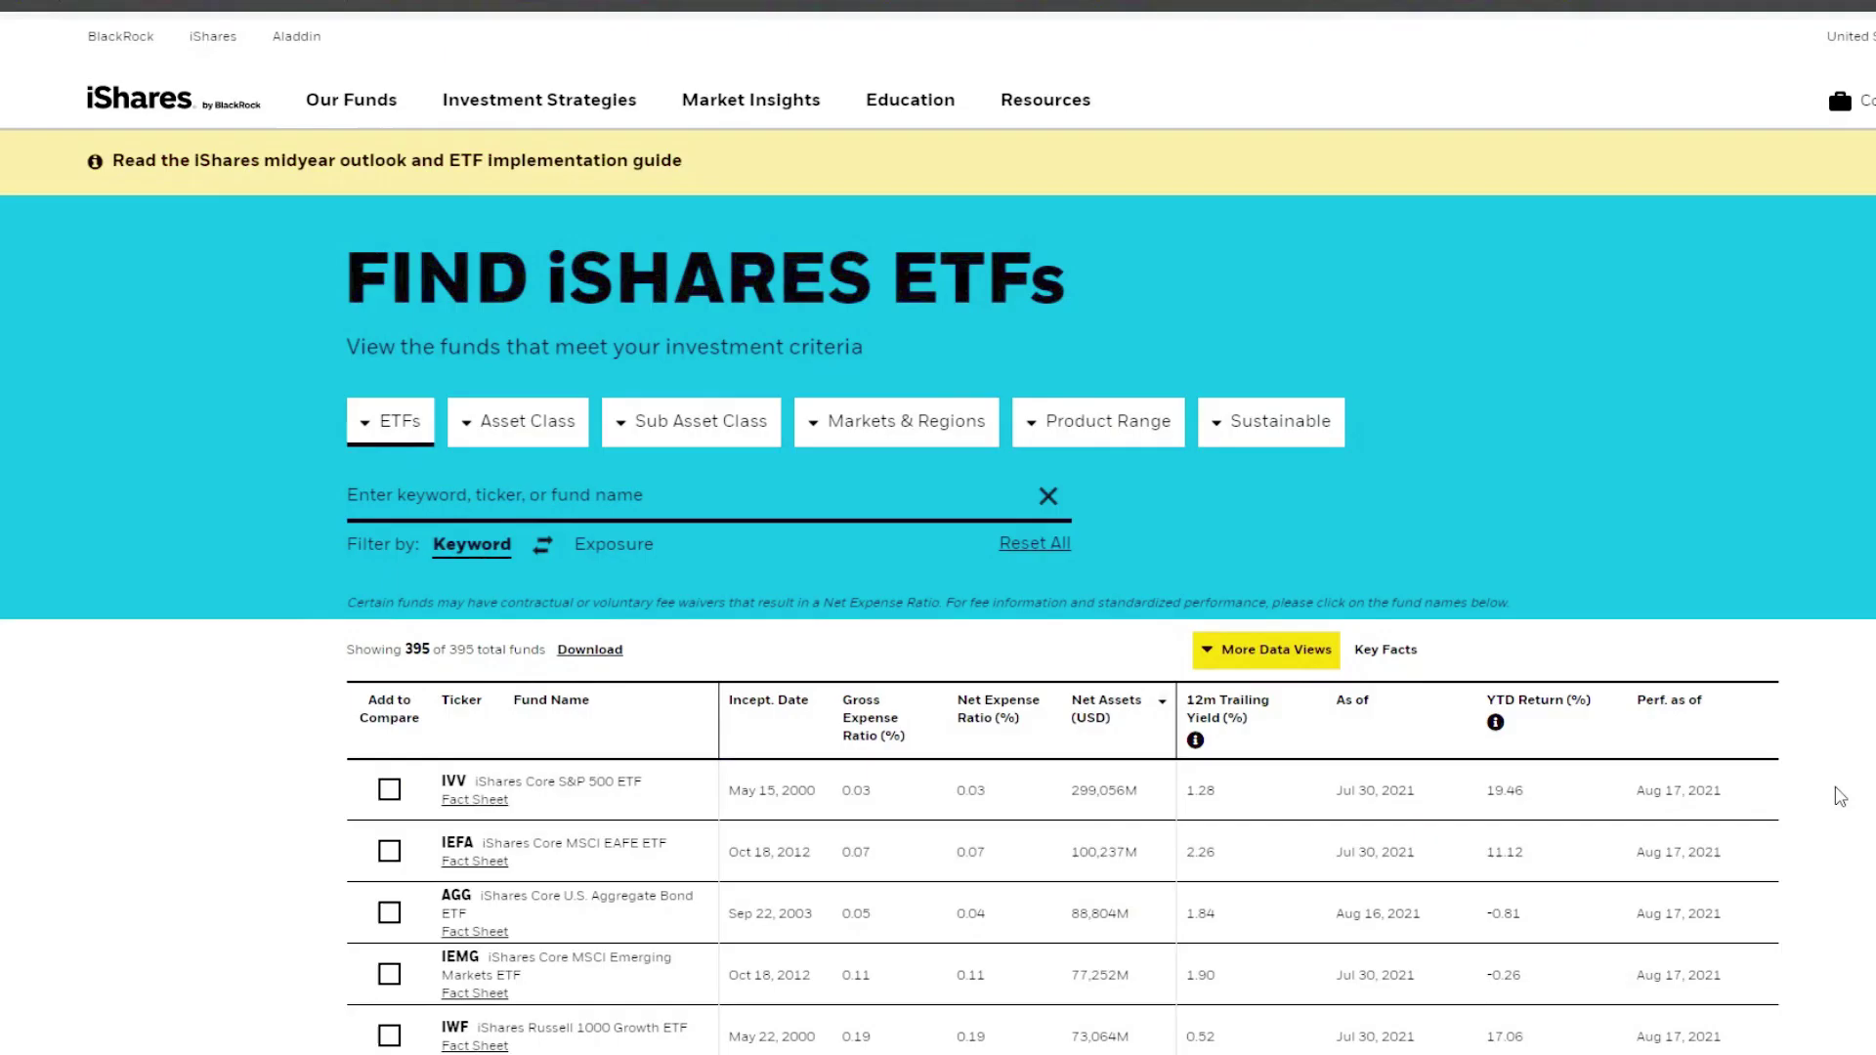
# Select the ETF #1 holdings from the Ticker header through % of ETF Holdings
pyautogui.scroll(-10, 935, 636)
pyautogui.scroll(10, 888, 661)
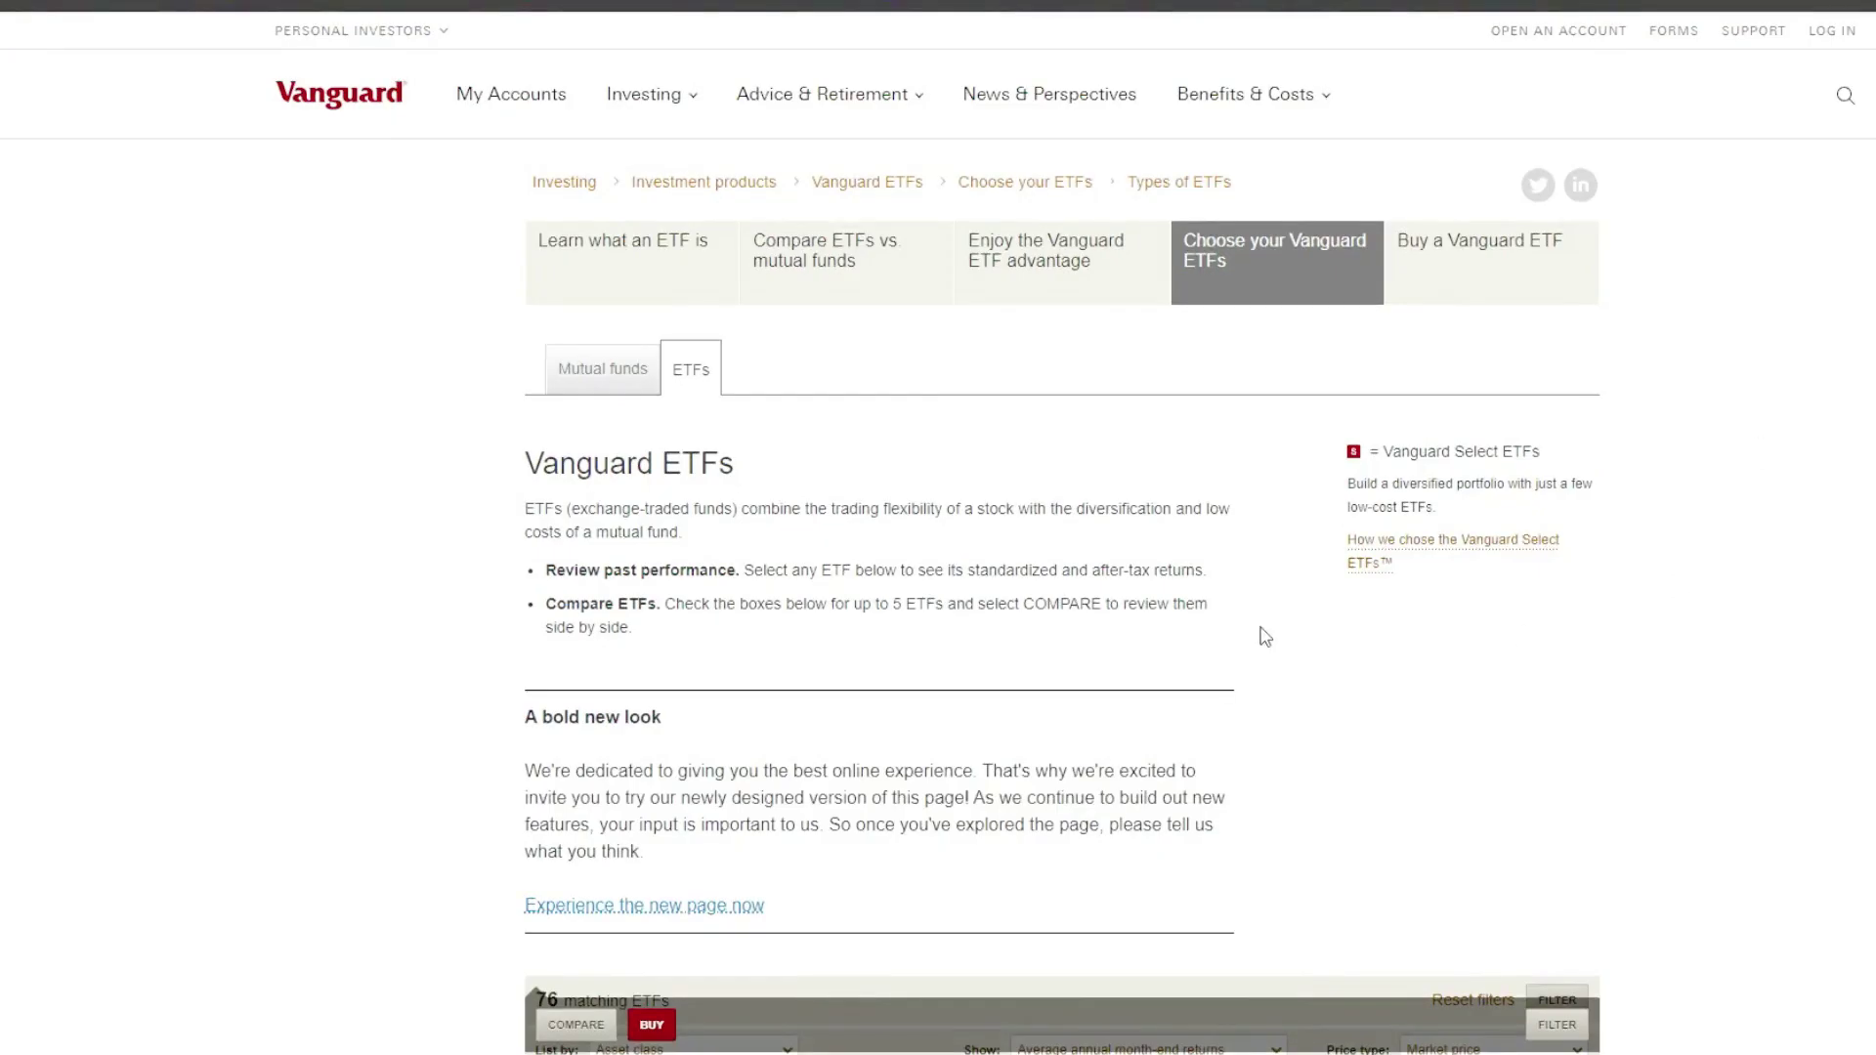
pyautogui.scroll(-4, 1256, 636)
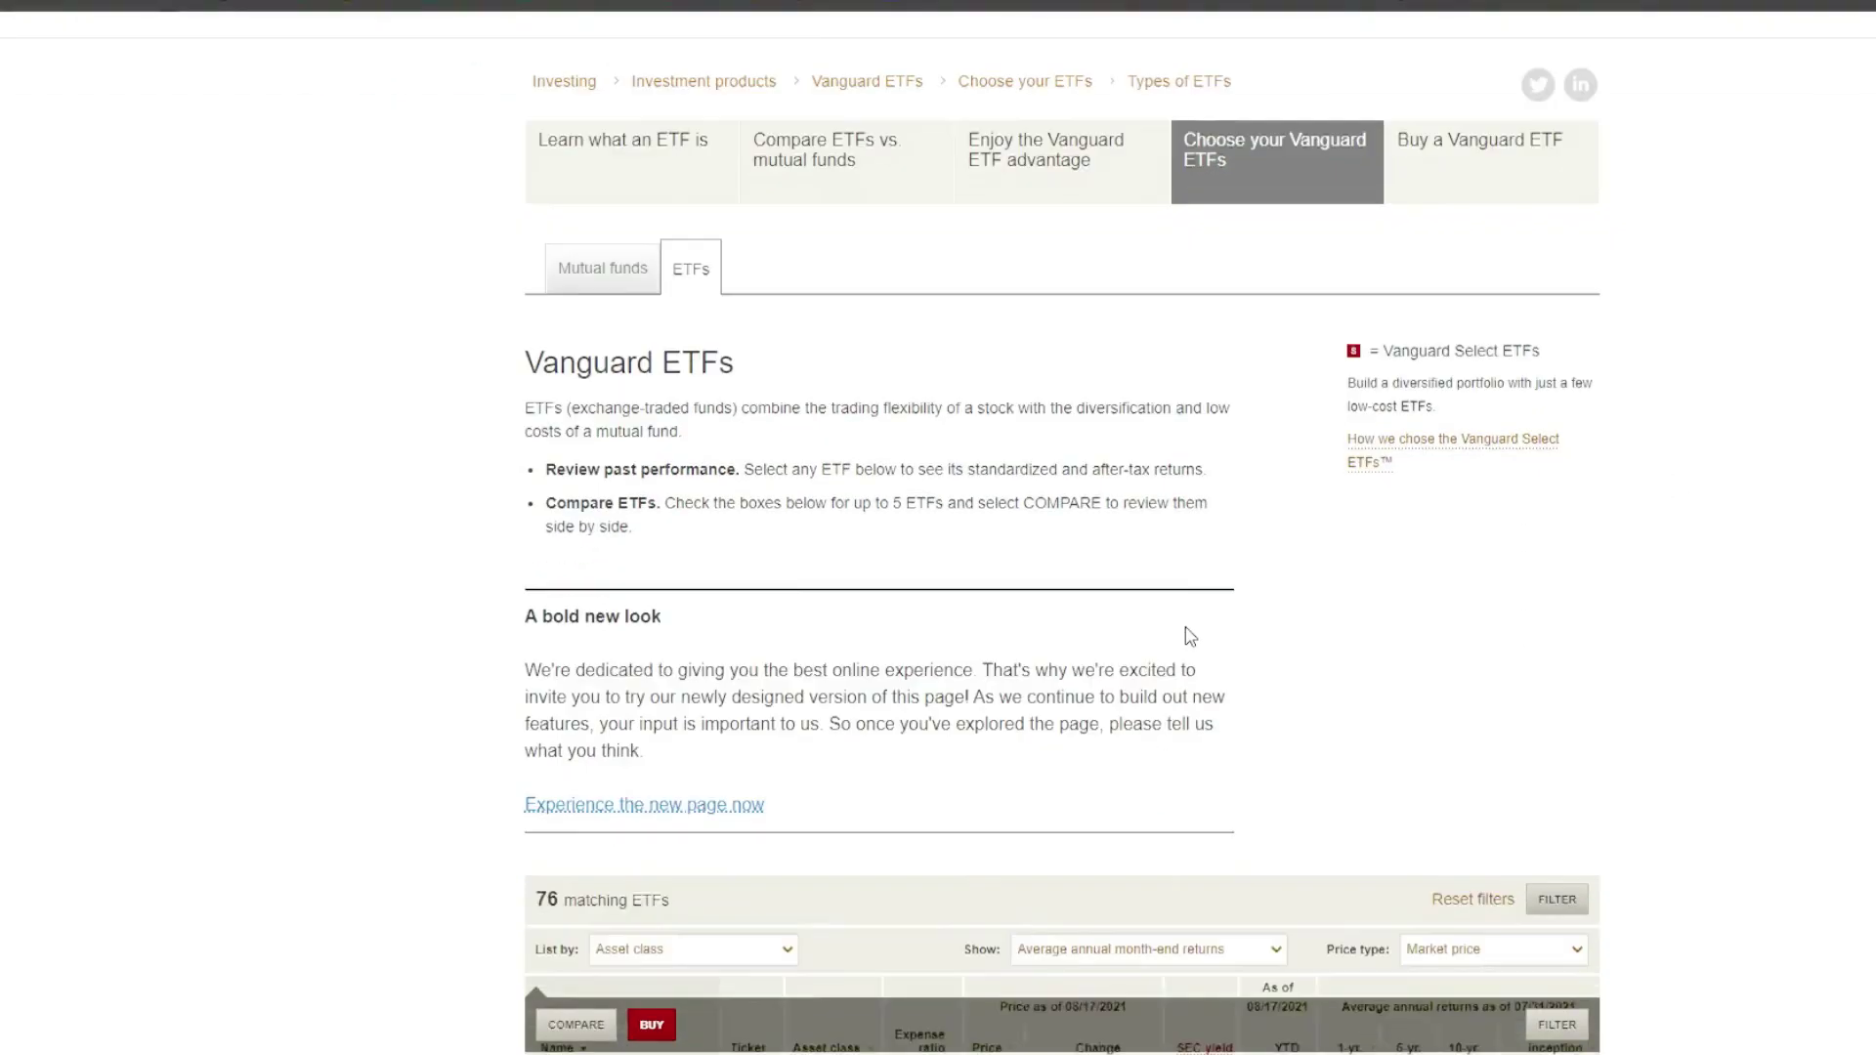
pyautogui.scroll(-2, 1275, 571)
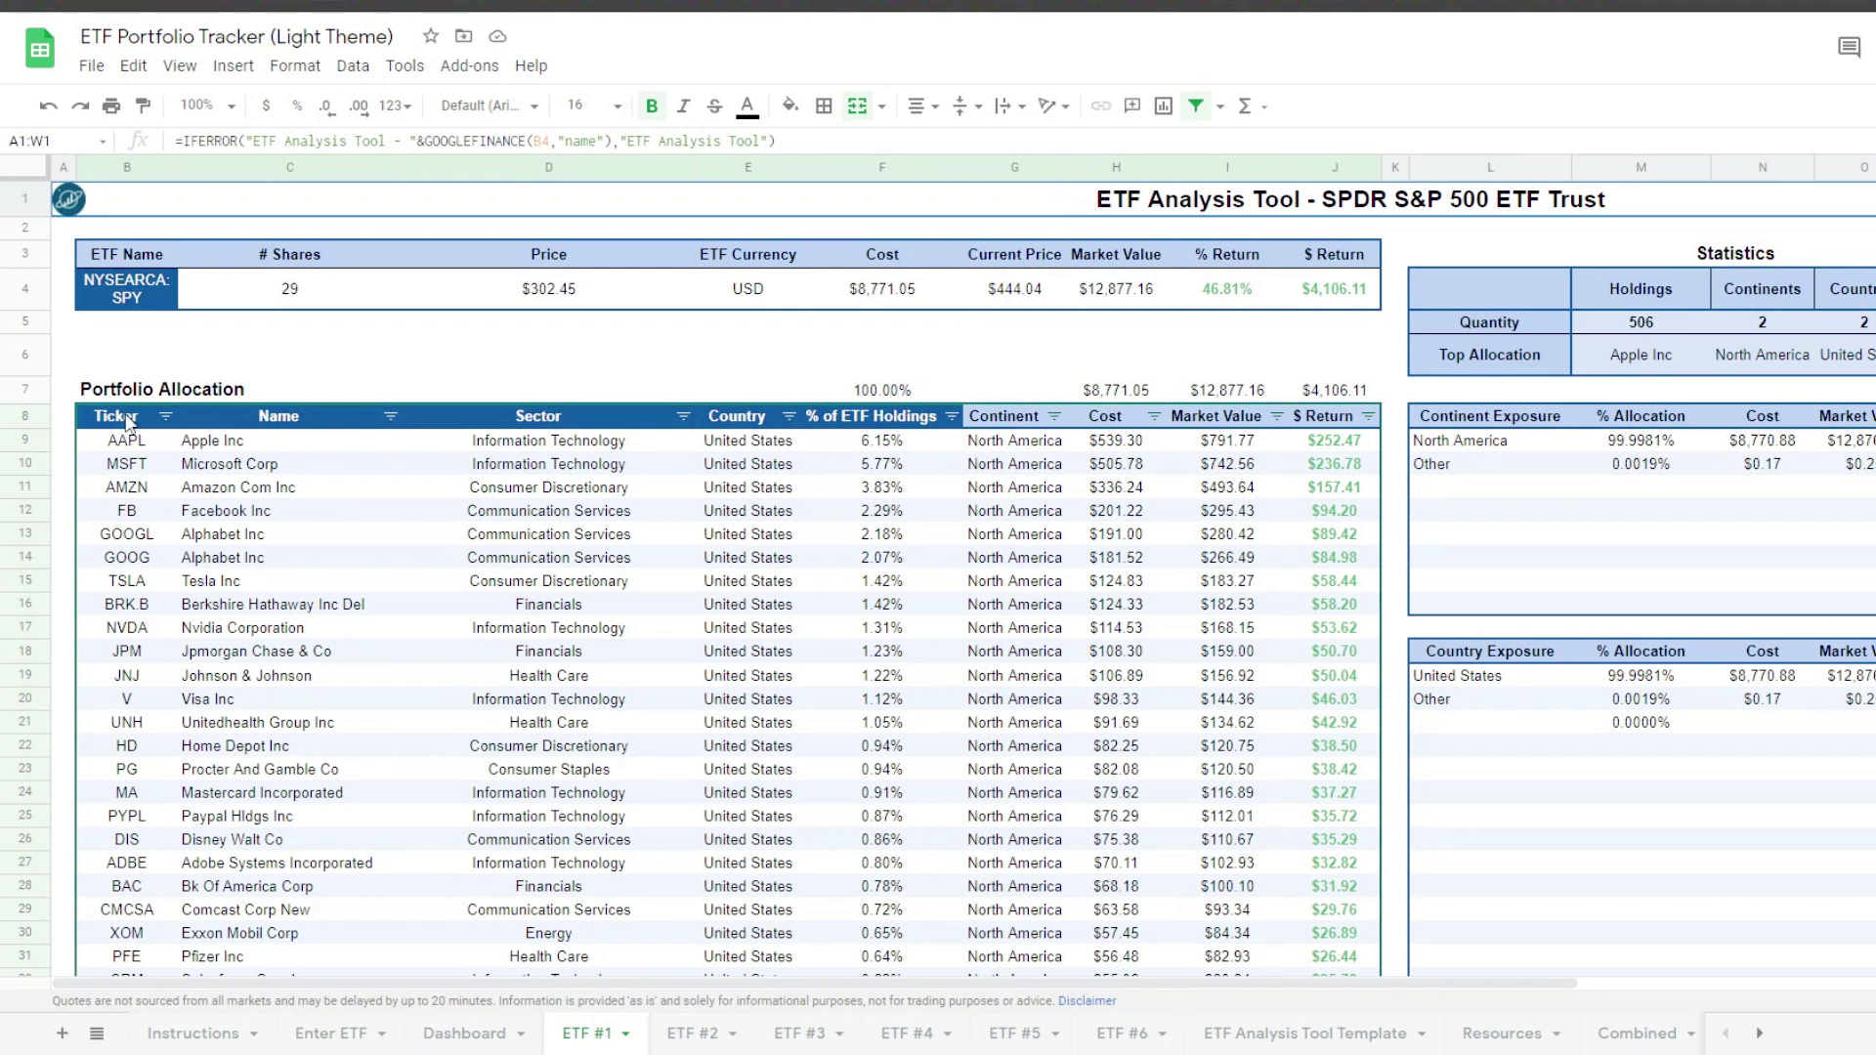
pyautogui.moveTo(127, 420); pyautogui.dragTo(501, 418)
pyautogui.moveTo(703, 422); pyautogui.dragTo(882, 428)
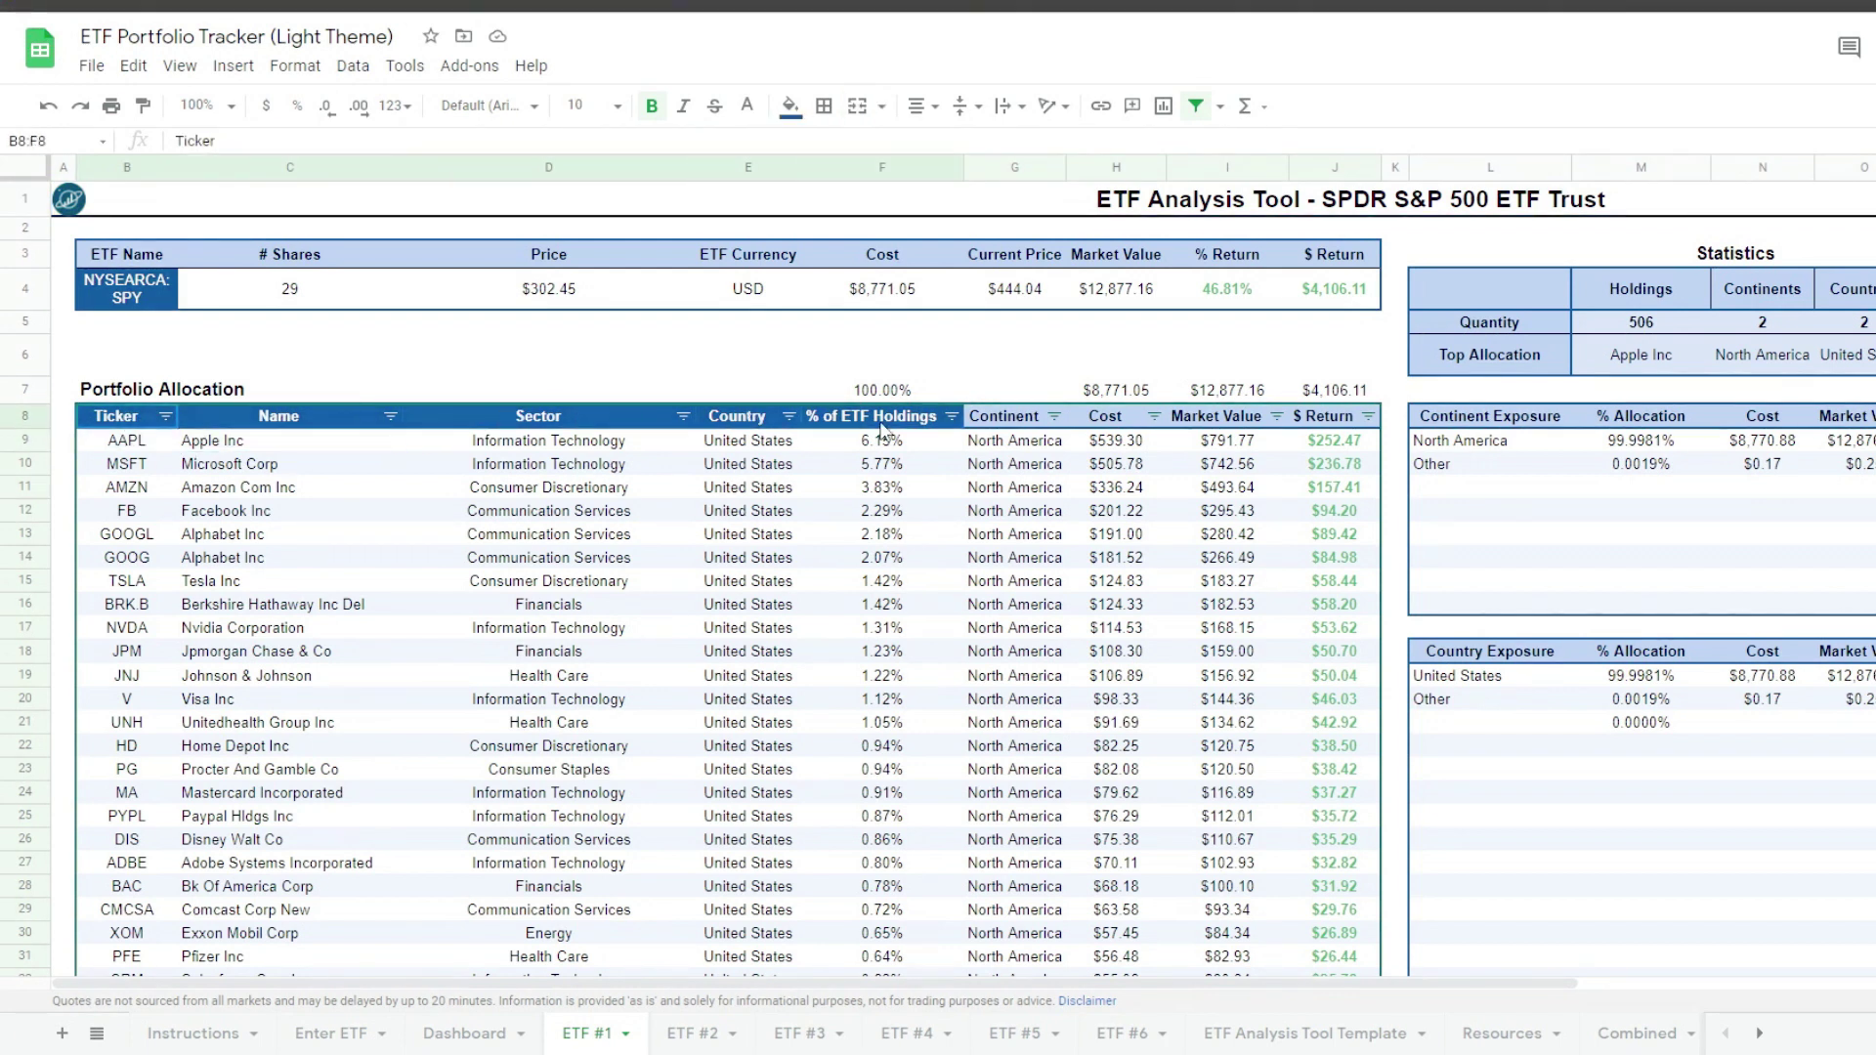
pyautogui.moveTo(880, 518); pyautogui.dragTo(858, 813)
# Clear the holdings selection and return to the Dashboard sheet
pyautogui.scroll(7, 809, 577)
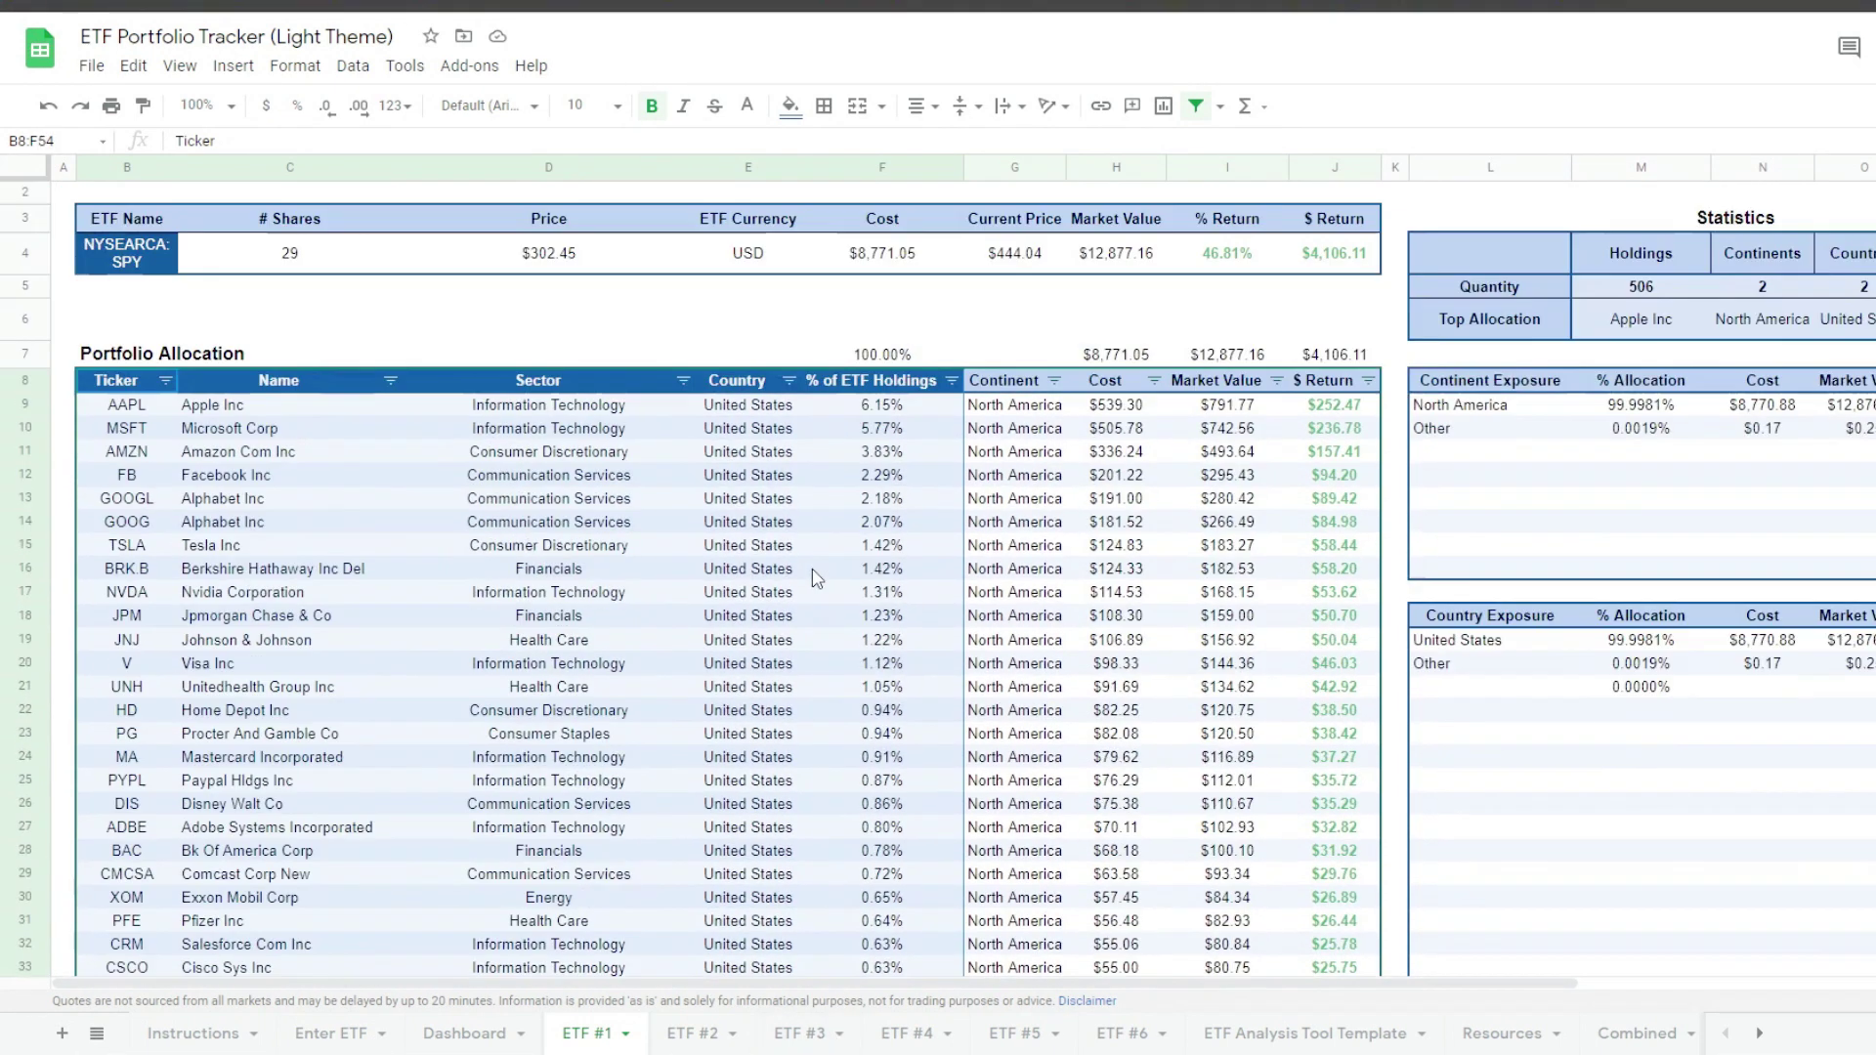
pyautogui.click(790, 207)
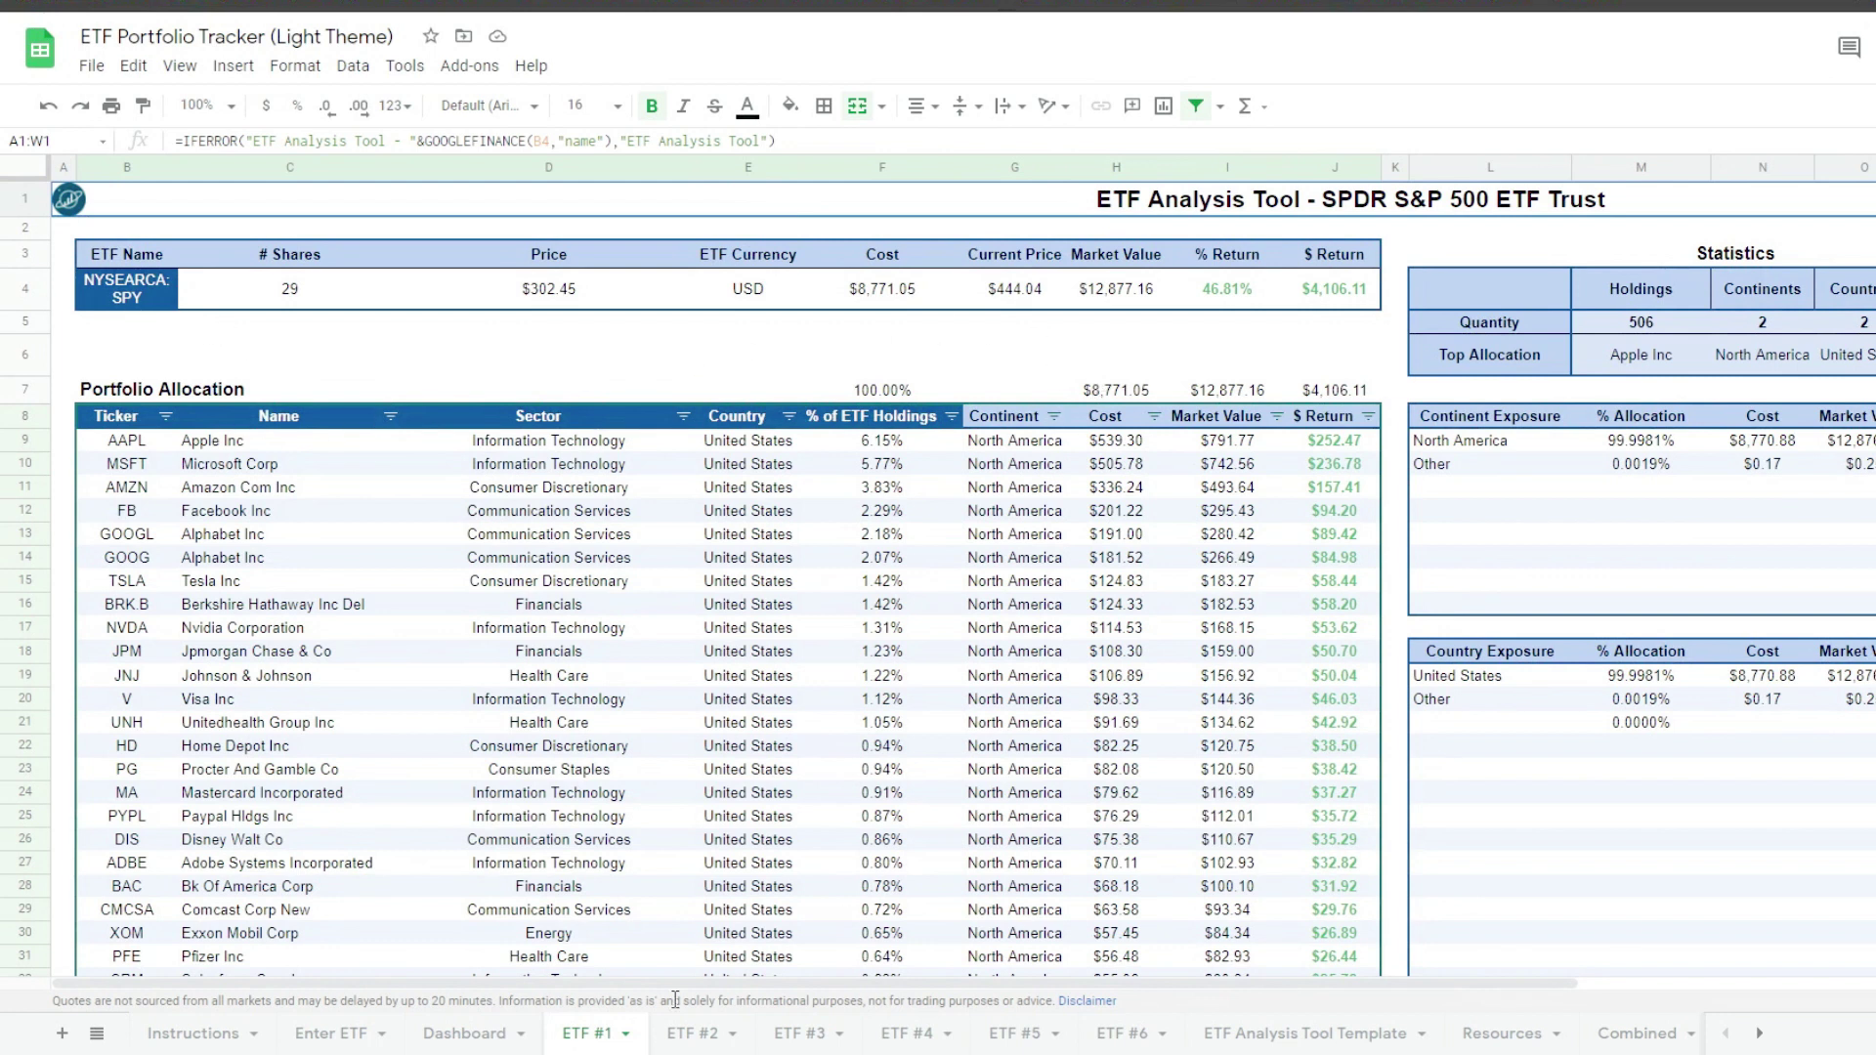
pyautogui.click(465, 1033)
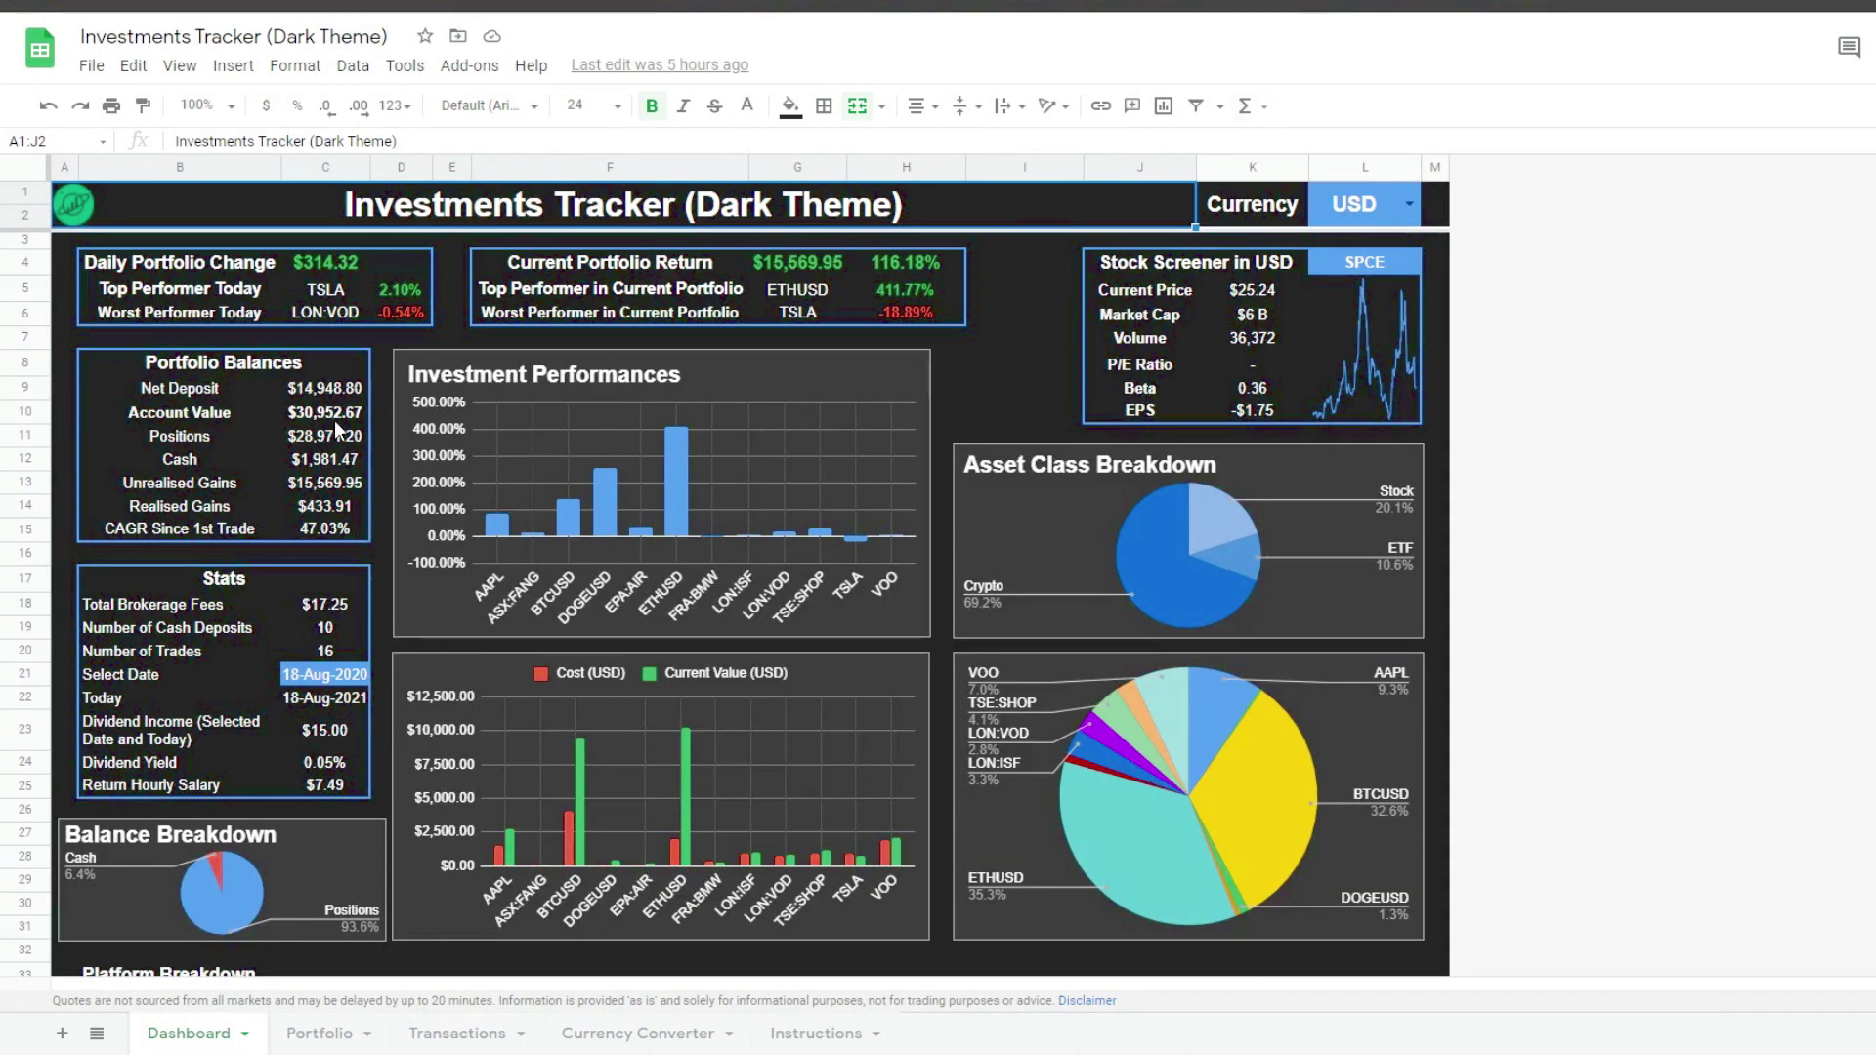
pyautogui.click(335, 418)
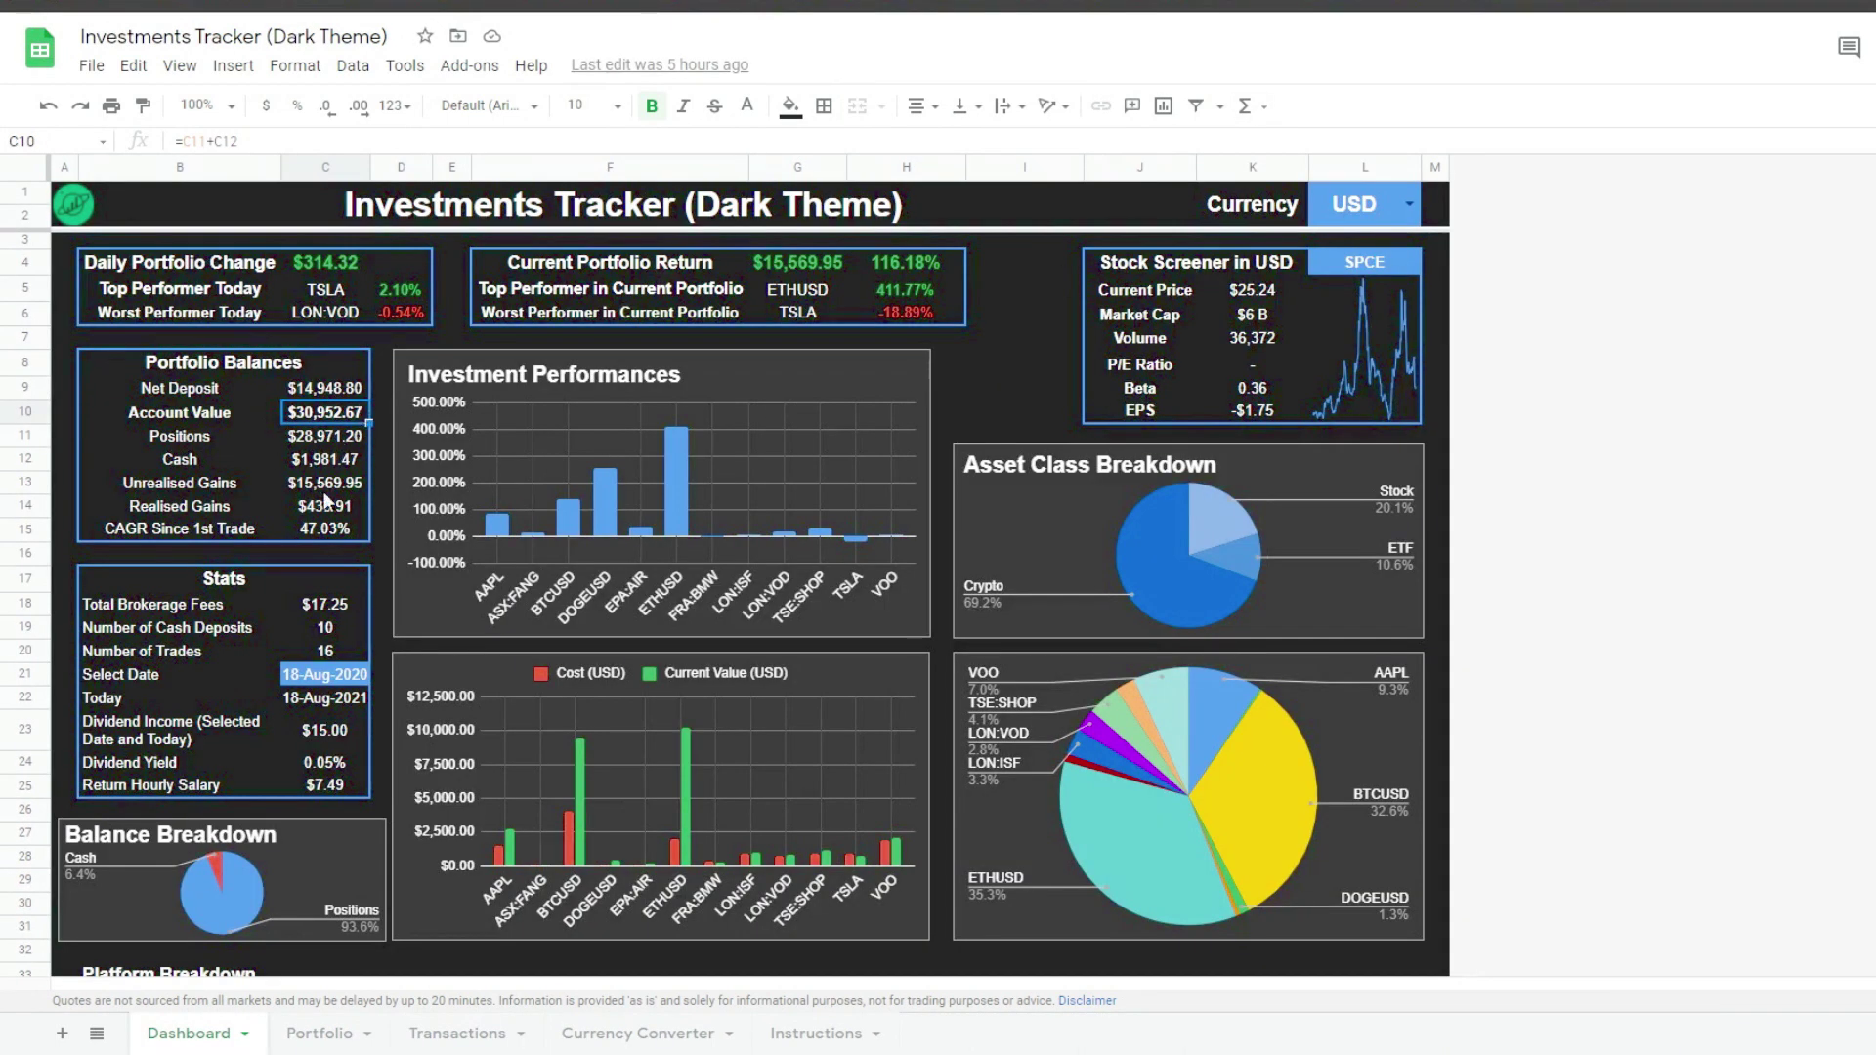
pyautogui.scroll(-5, 327, 486)
pyautogui.scroll(5, 332, 538)
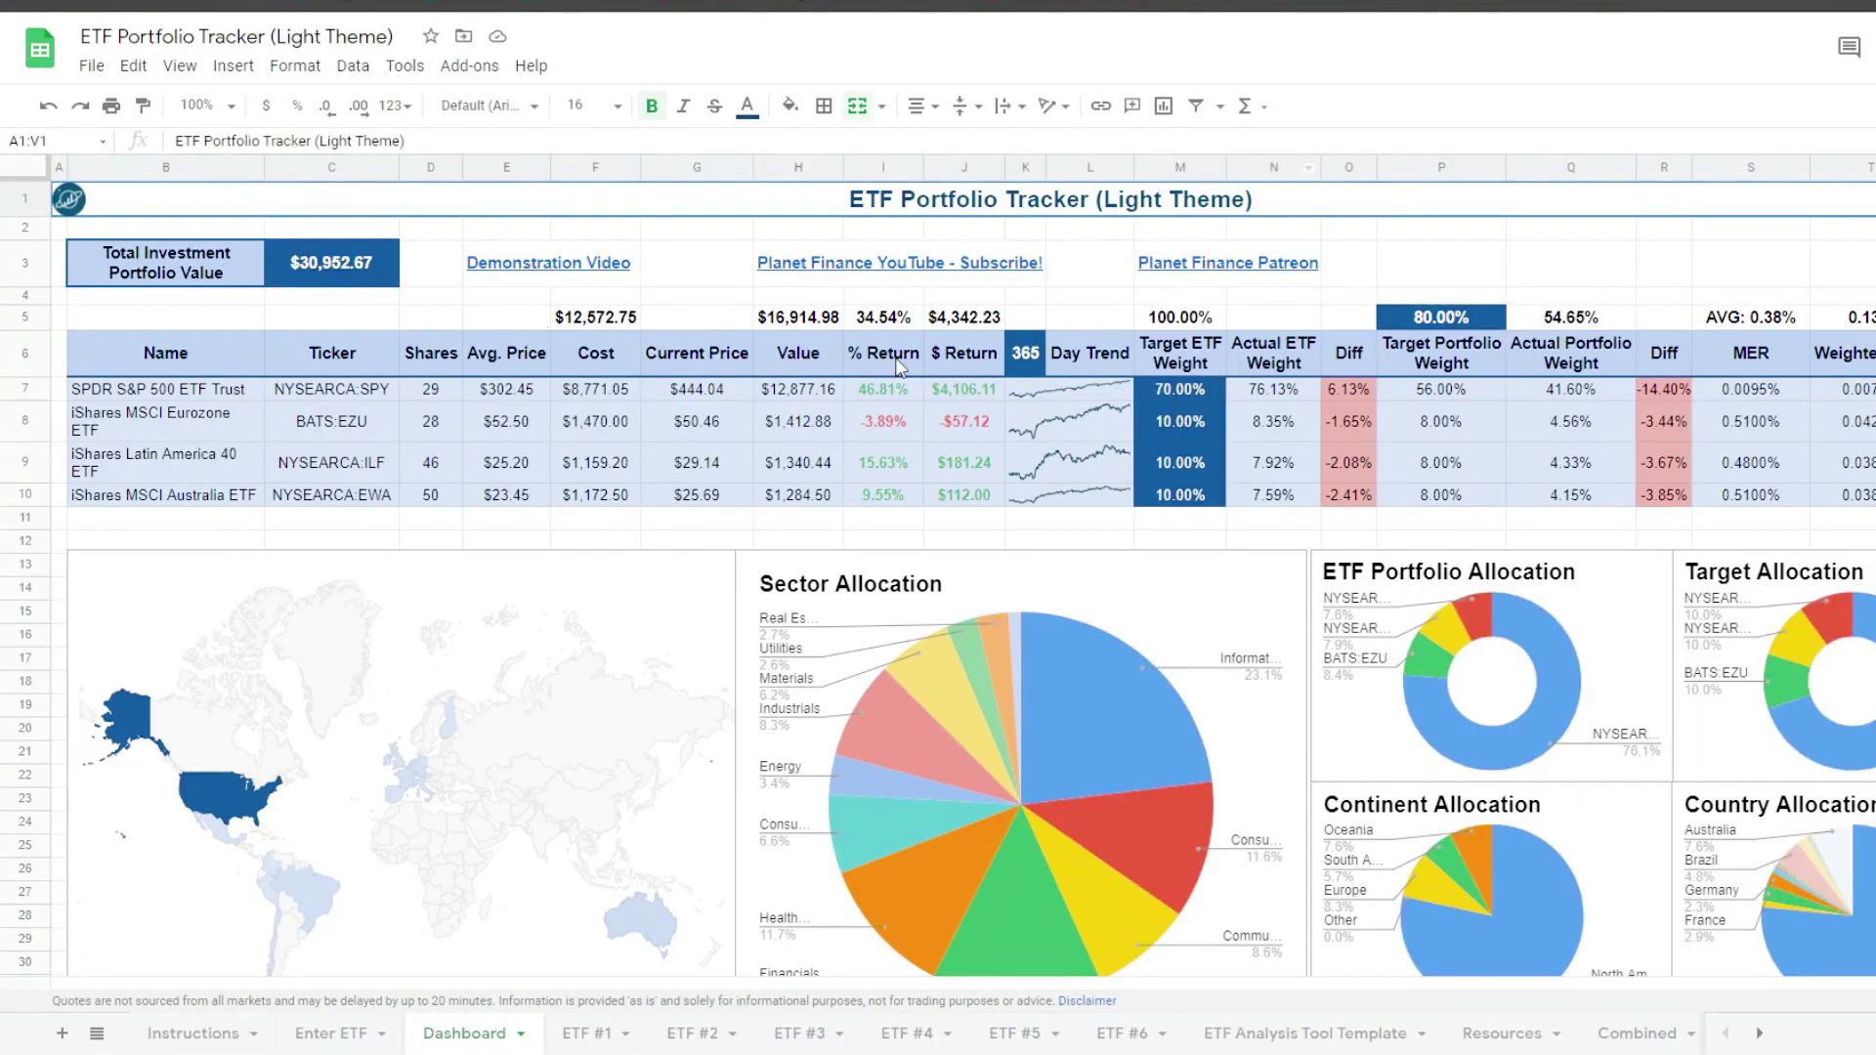
pyautogui.click(1213, 363)
pyautogui.click(1219, 395)
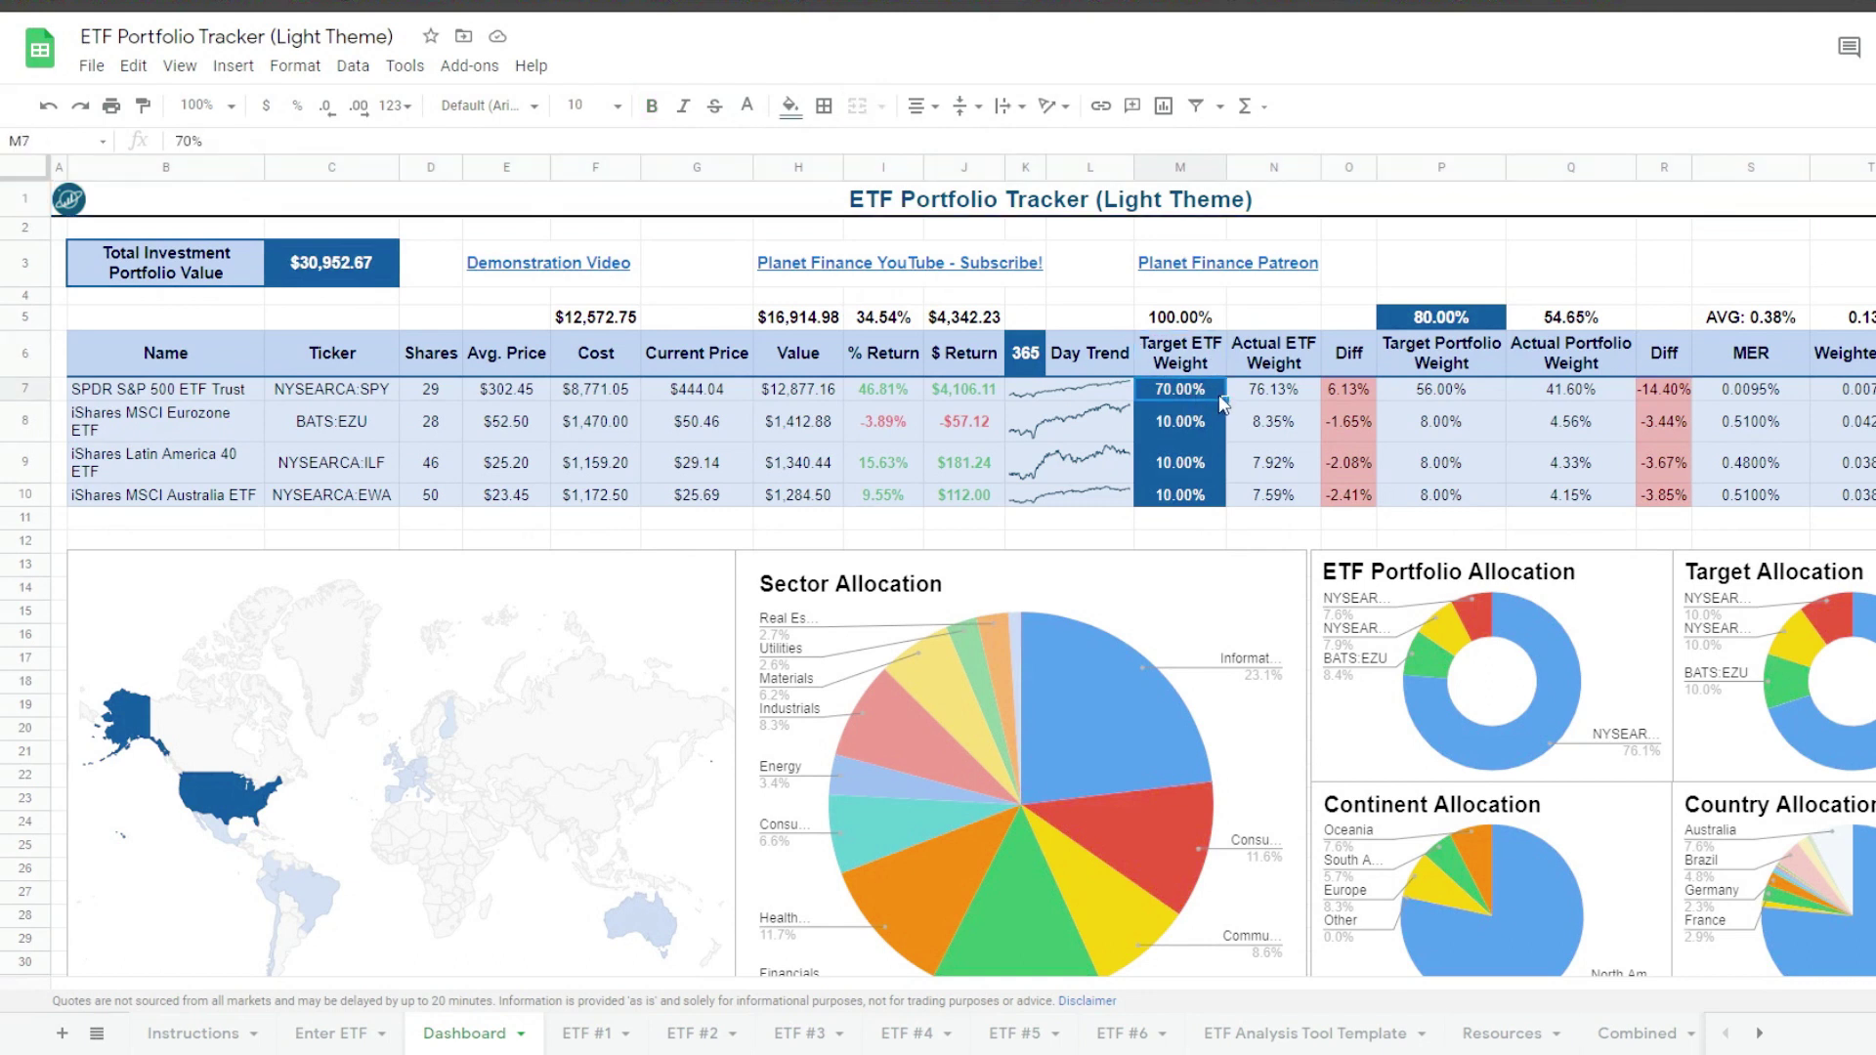
pyautogui.click(1213, 437)
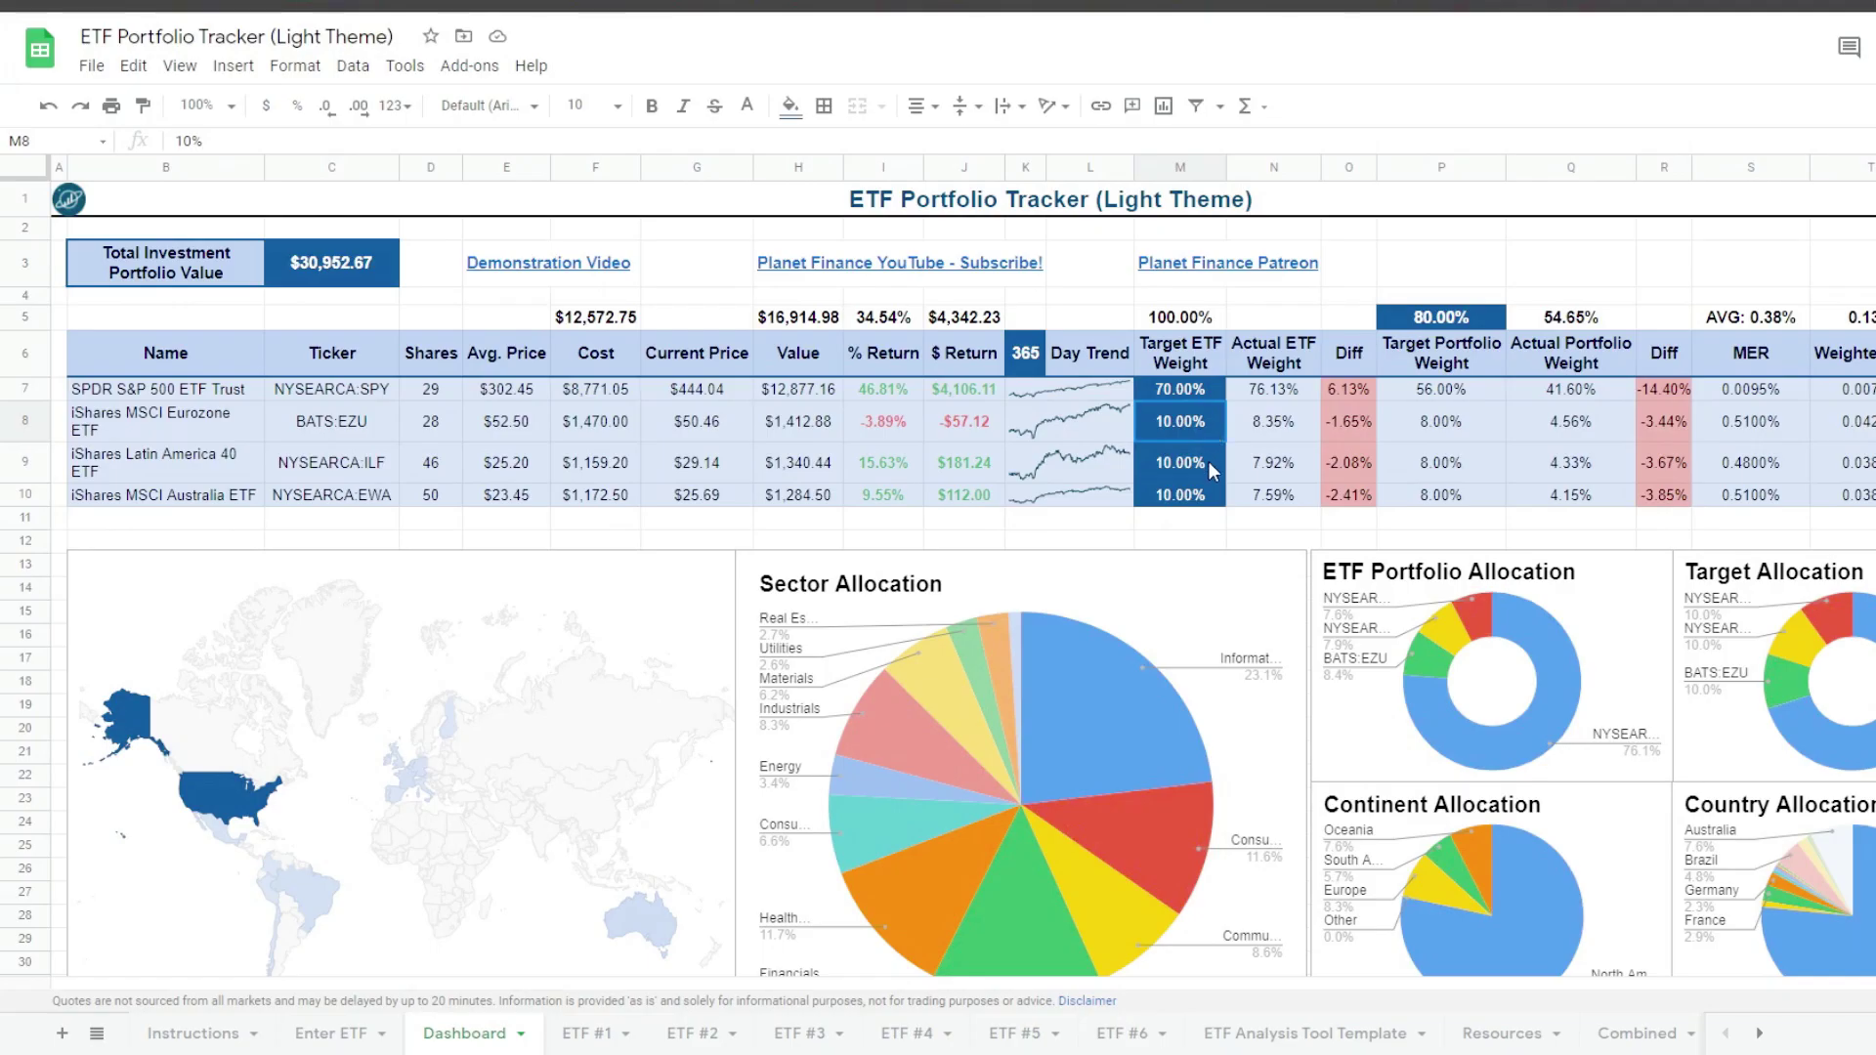
pyautogui.keyDown('shift'); pyautogui.click(1211, 464); pyautogui.keyUp('shift')
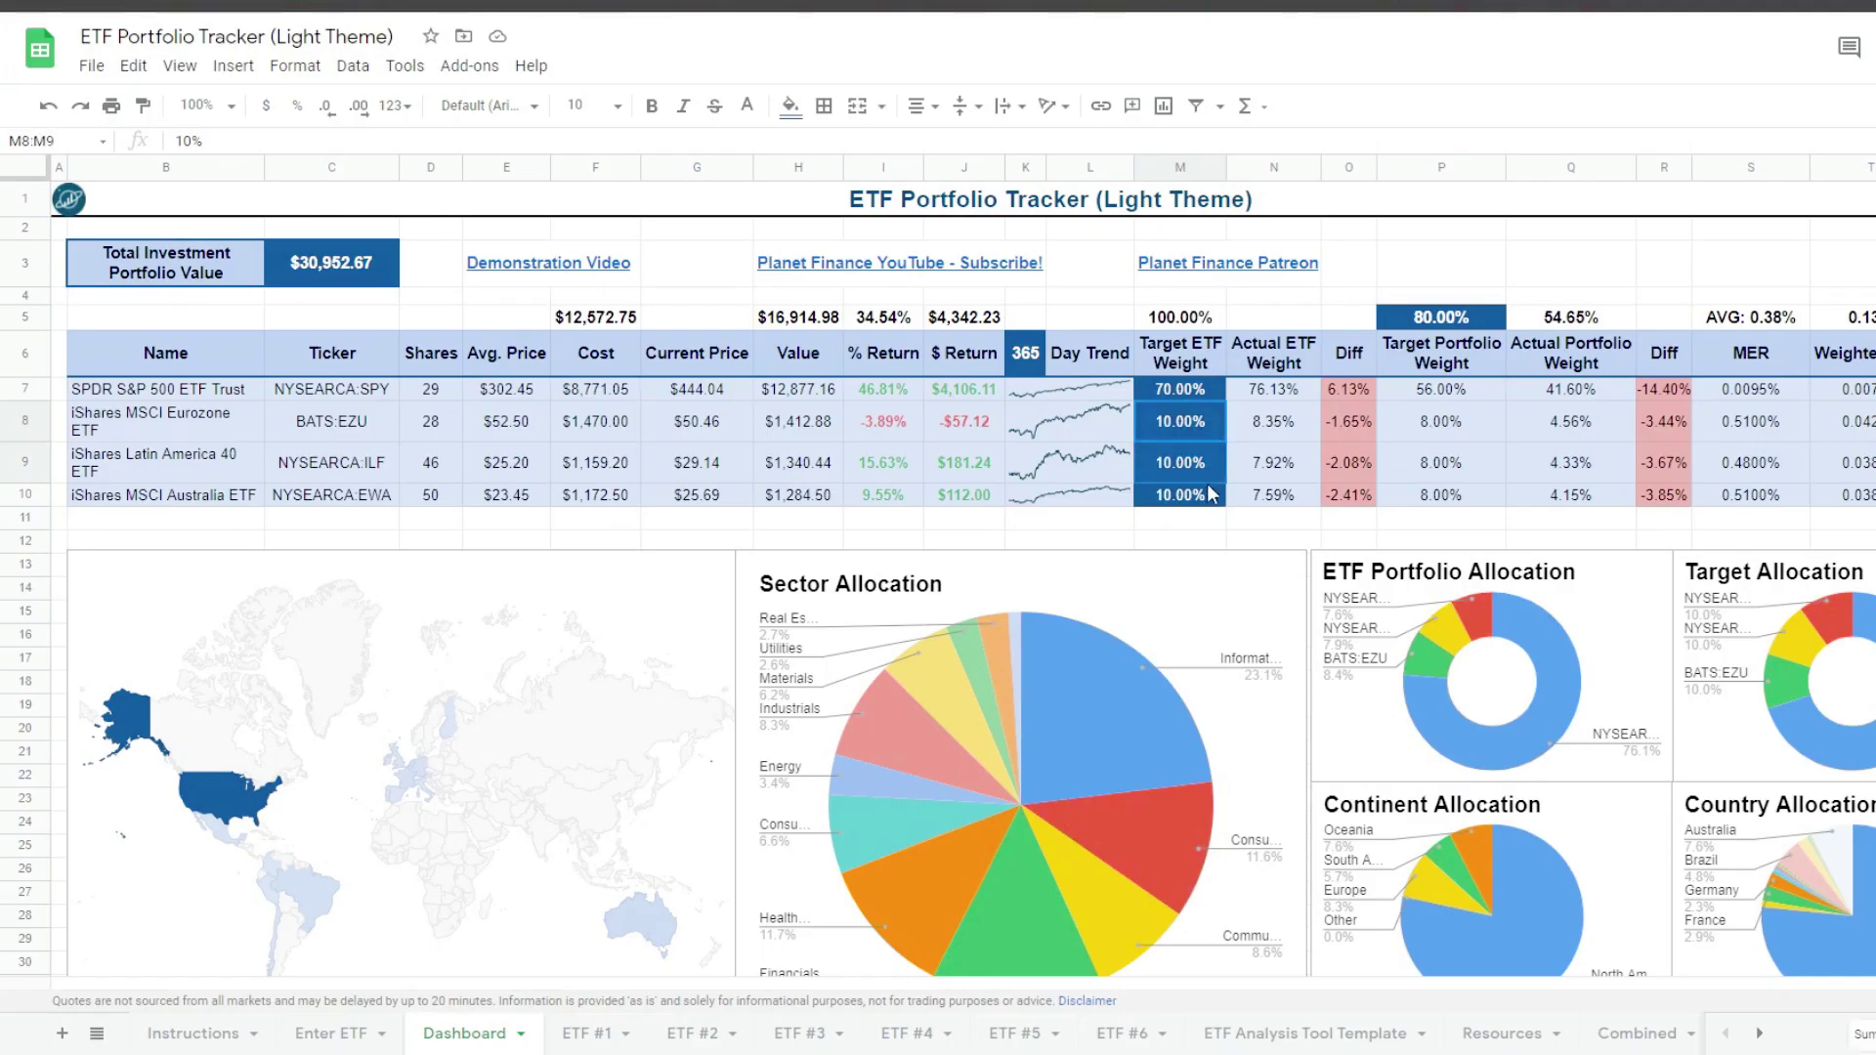
pyautogui.keyDown('shift'); pyautogui.click(1212, 493); pyautogui.keyUp('shift')
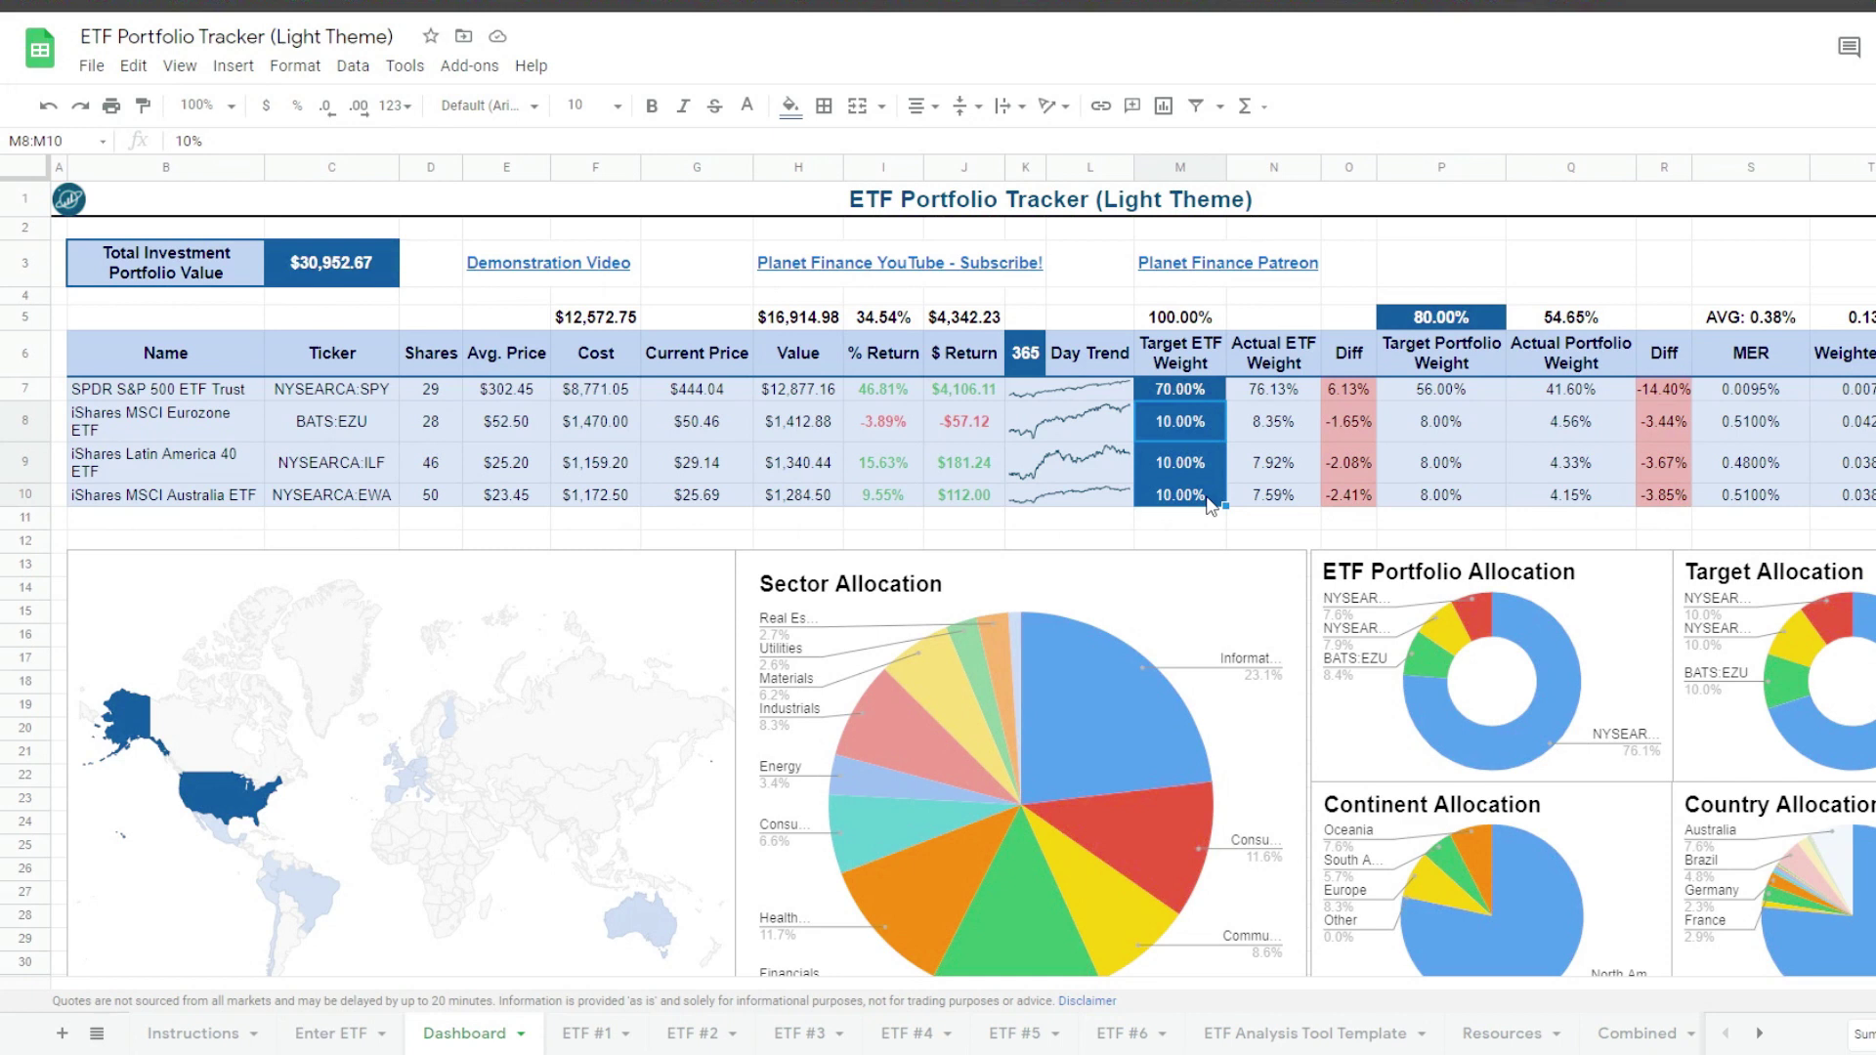
pyautogui.click(1481, 325)
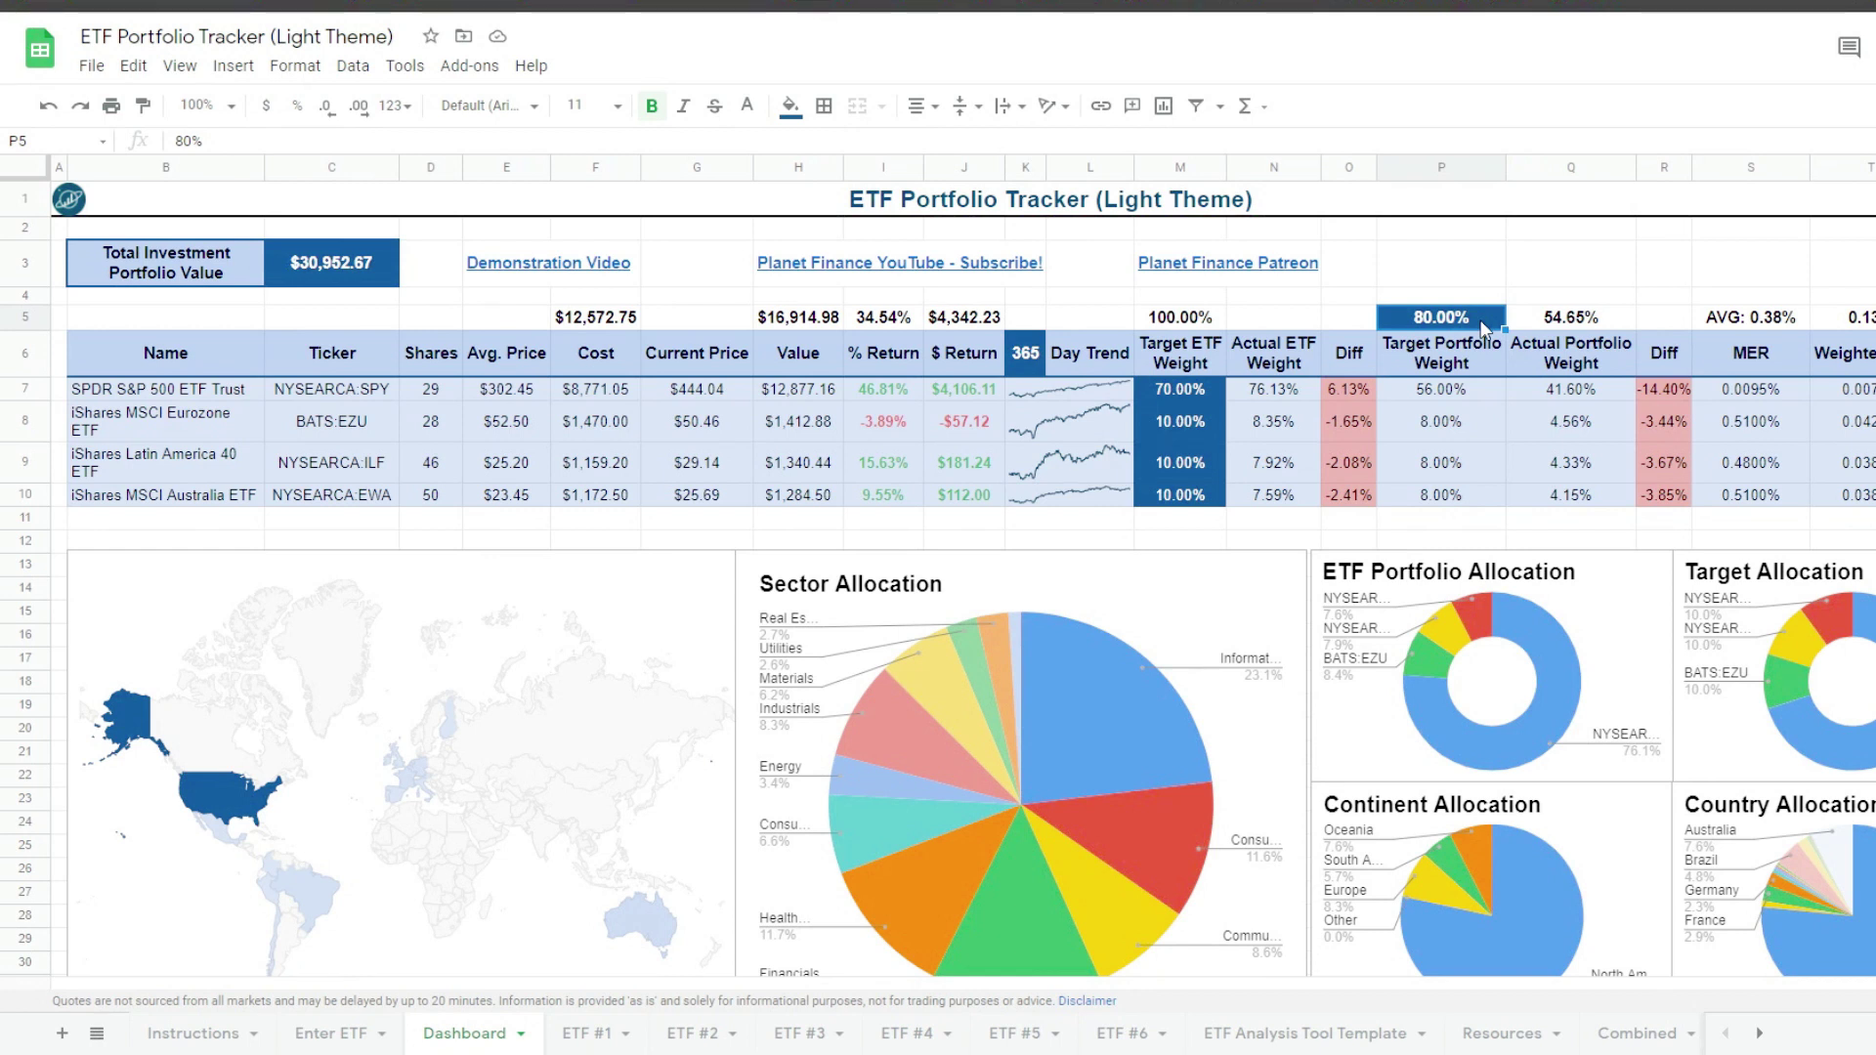
pyautogui.click(1378, 213)
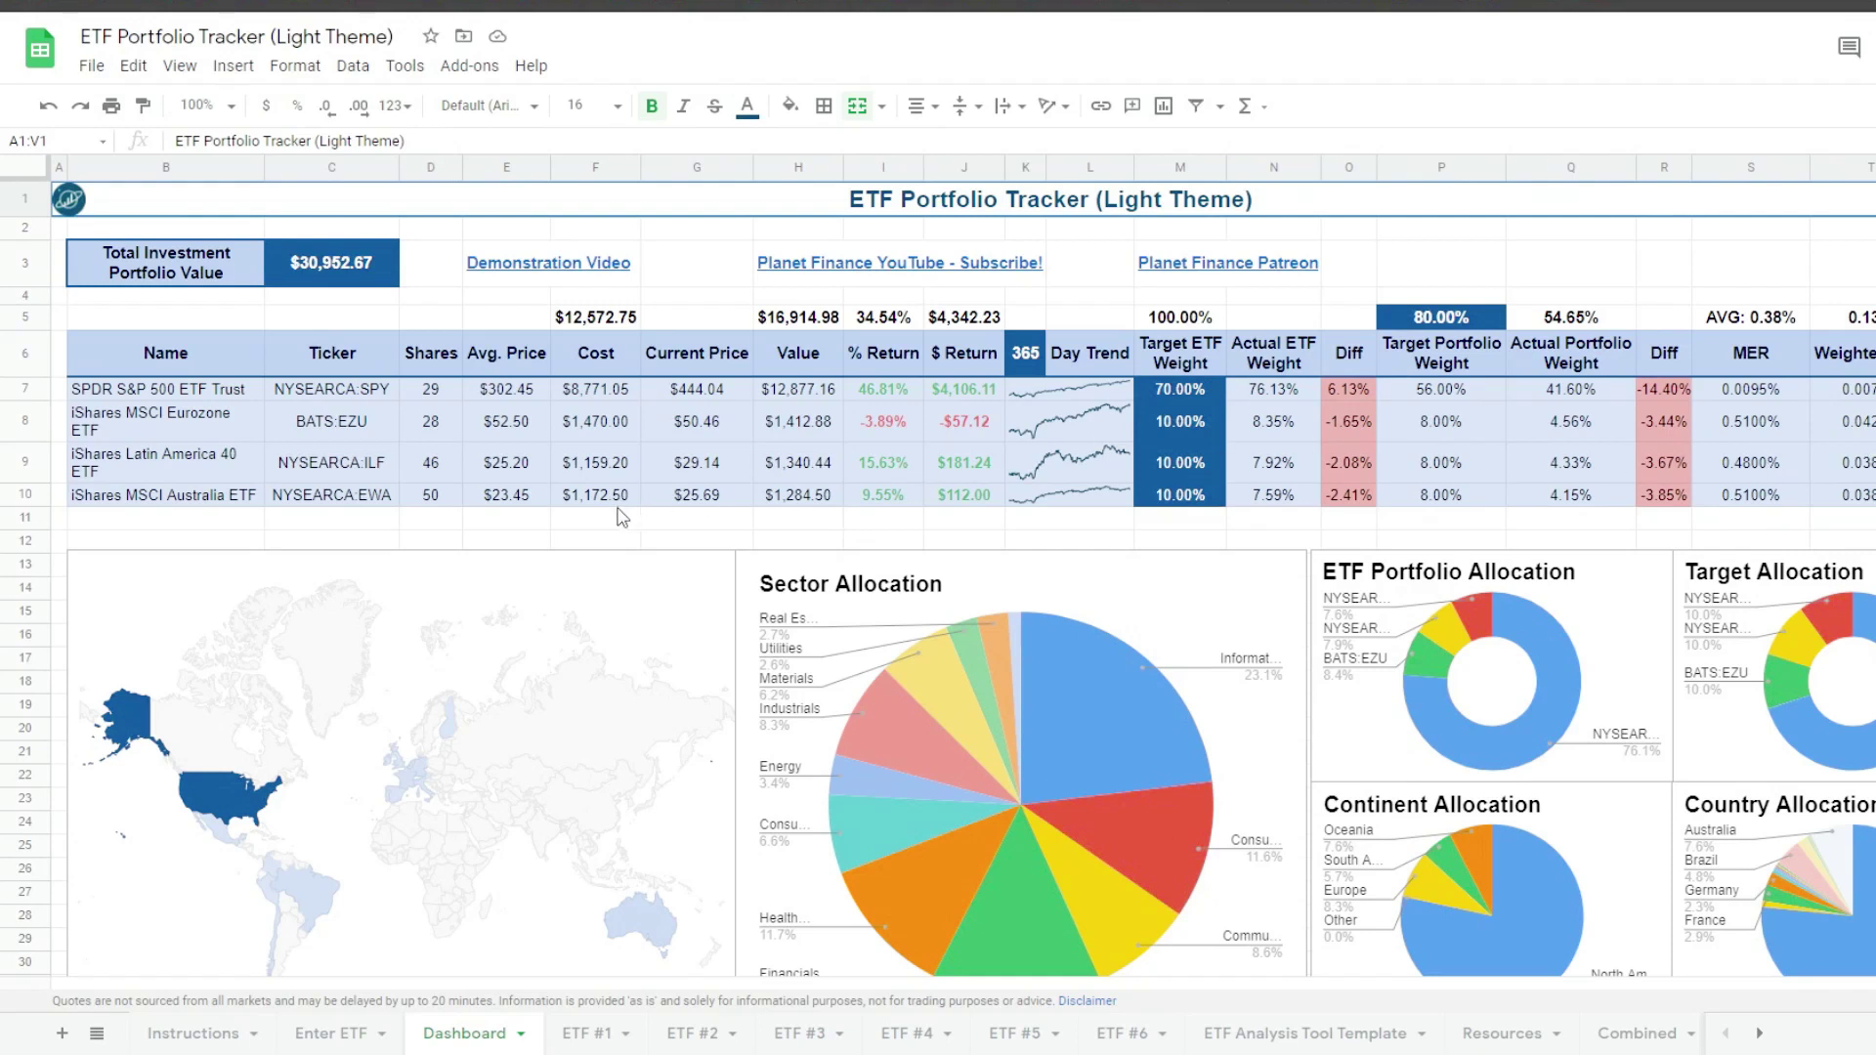
# Open the B35 ETF Analysis selector and review the ticker lookup and Sector Allocation chart
pyautogui.scroll(-4, 620, 513)
pyautogui.scroll(1, 664, 479)
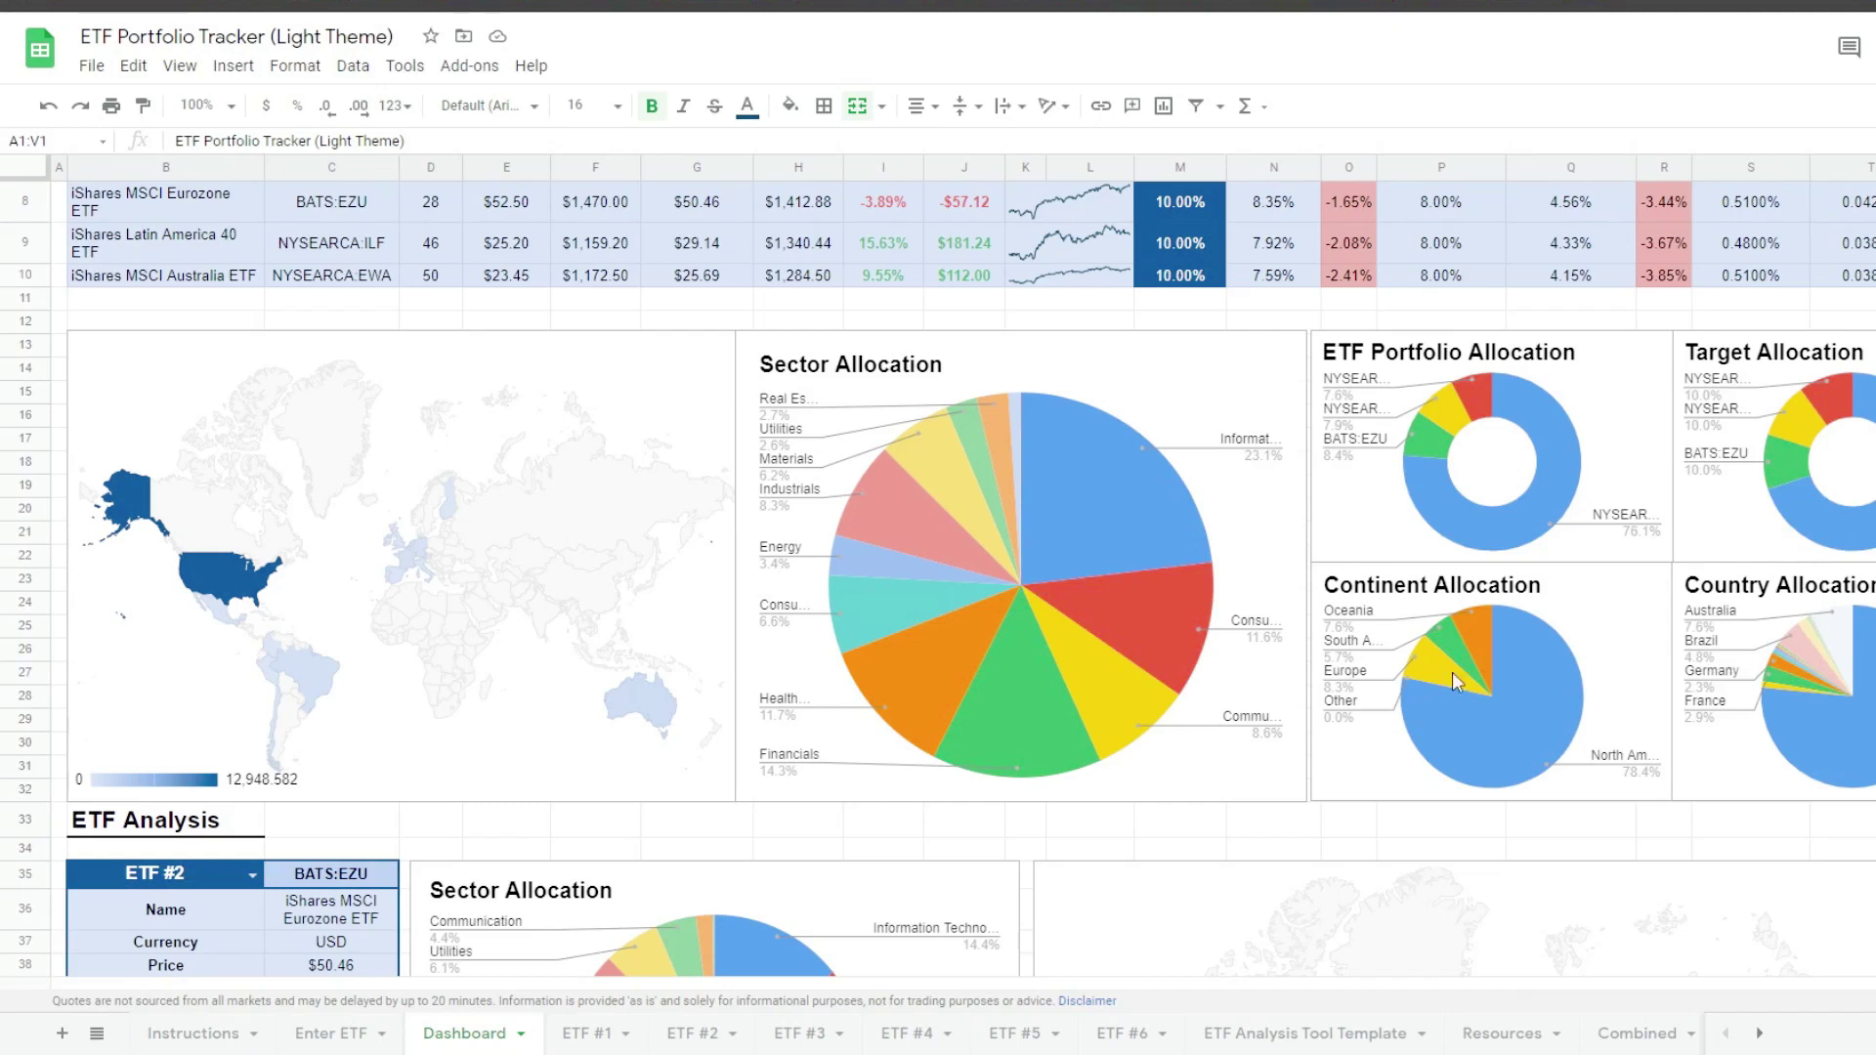
pyautogui.scroll(-5, 410, 376)
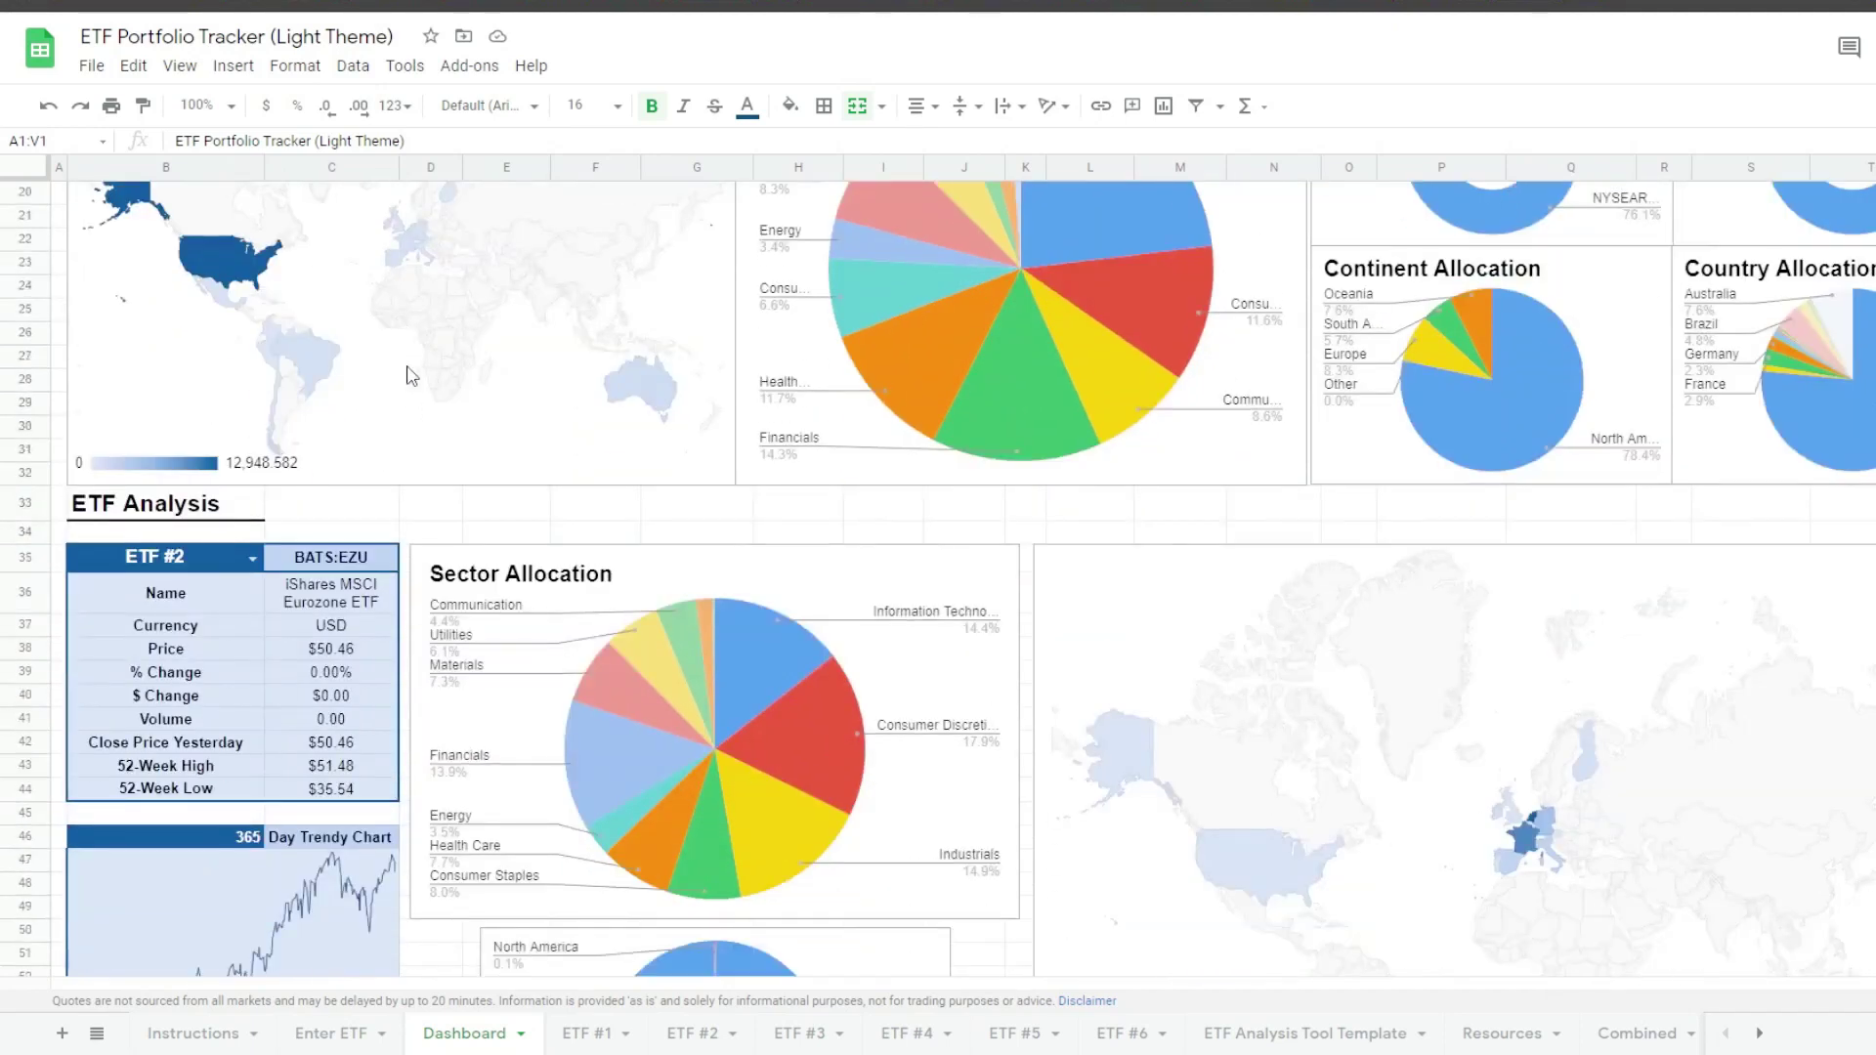
pyautogui.scroll(-2, 411, 376)
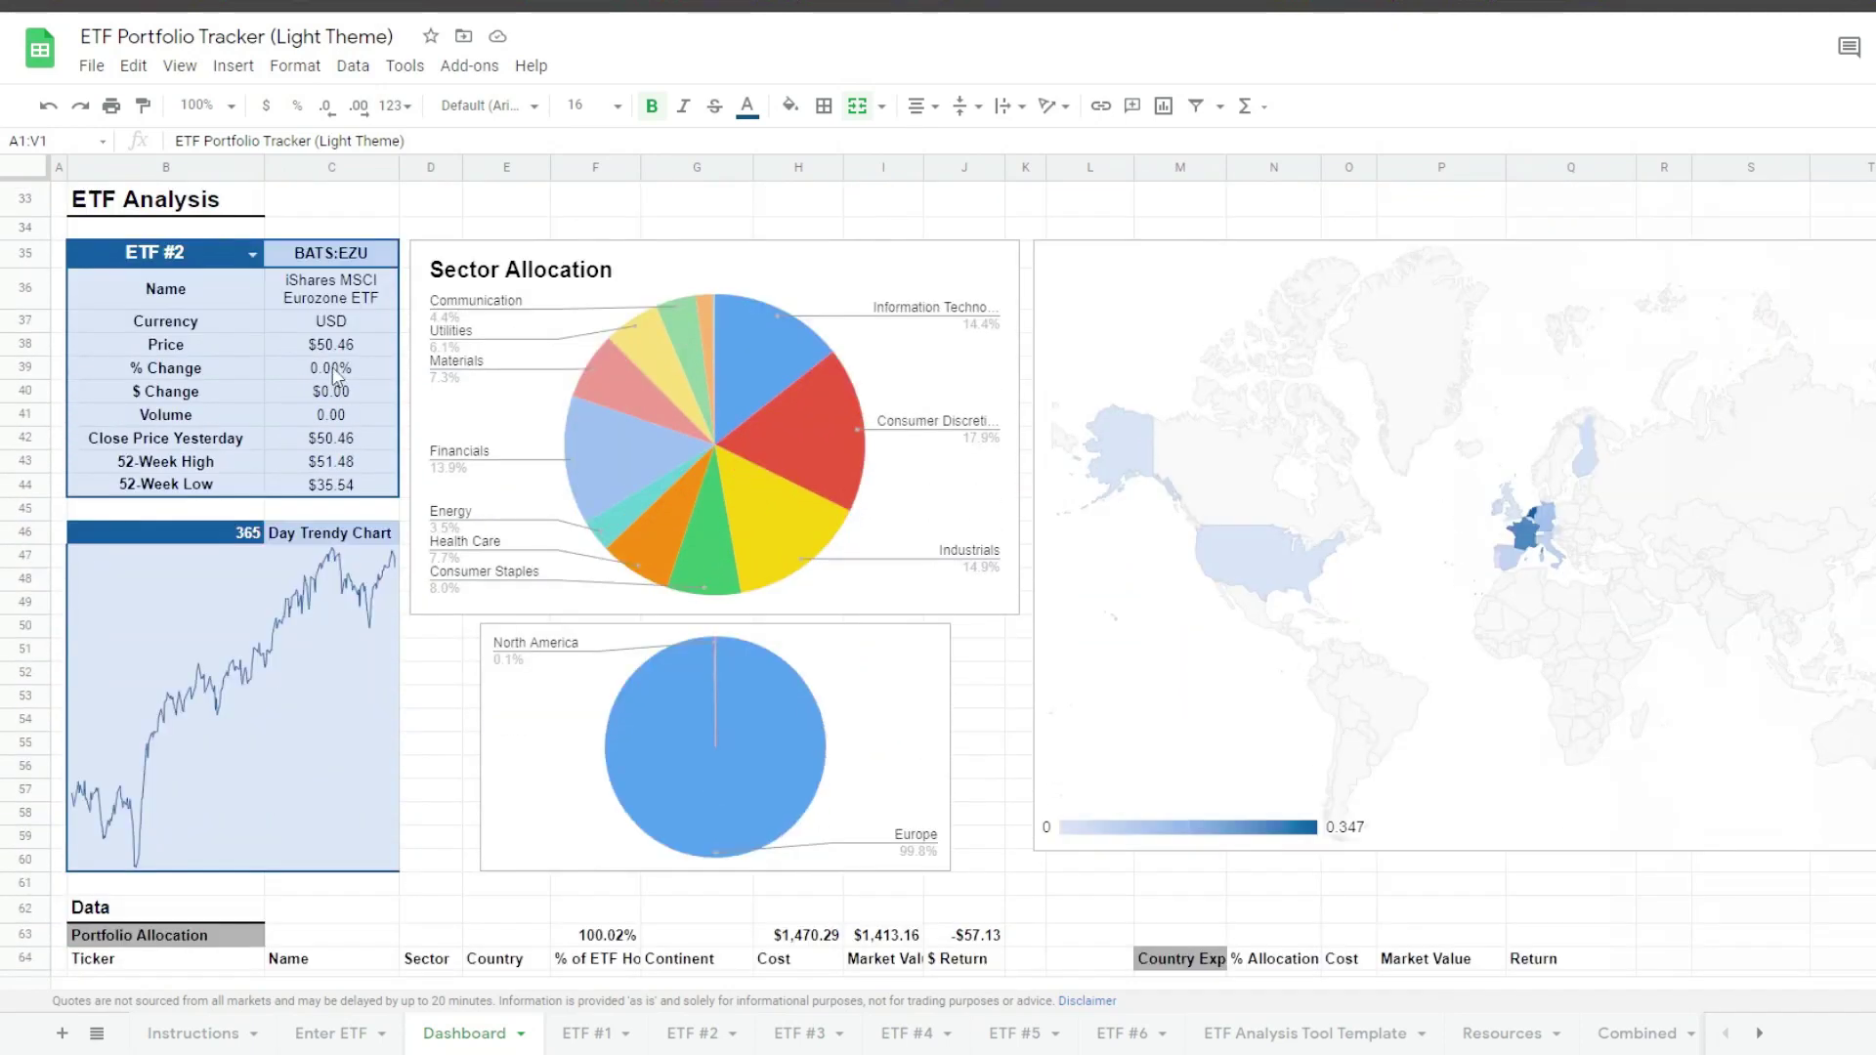
pyautogui.click(253, 254)
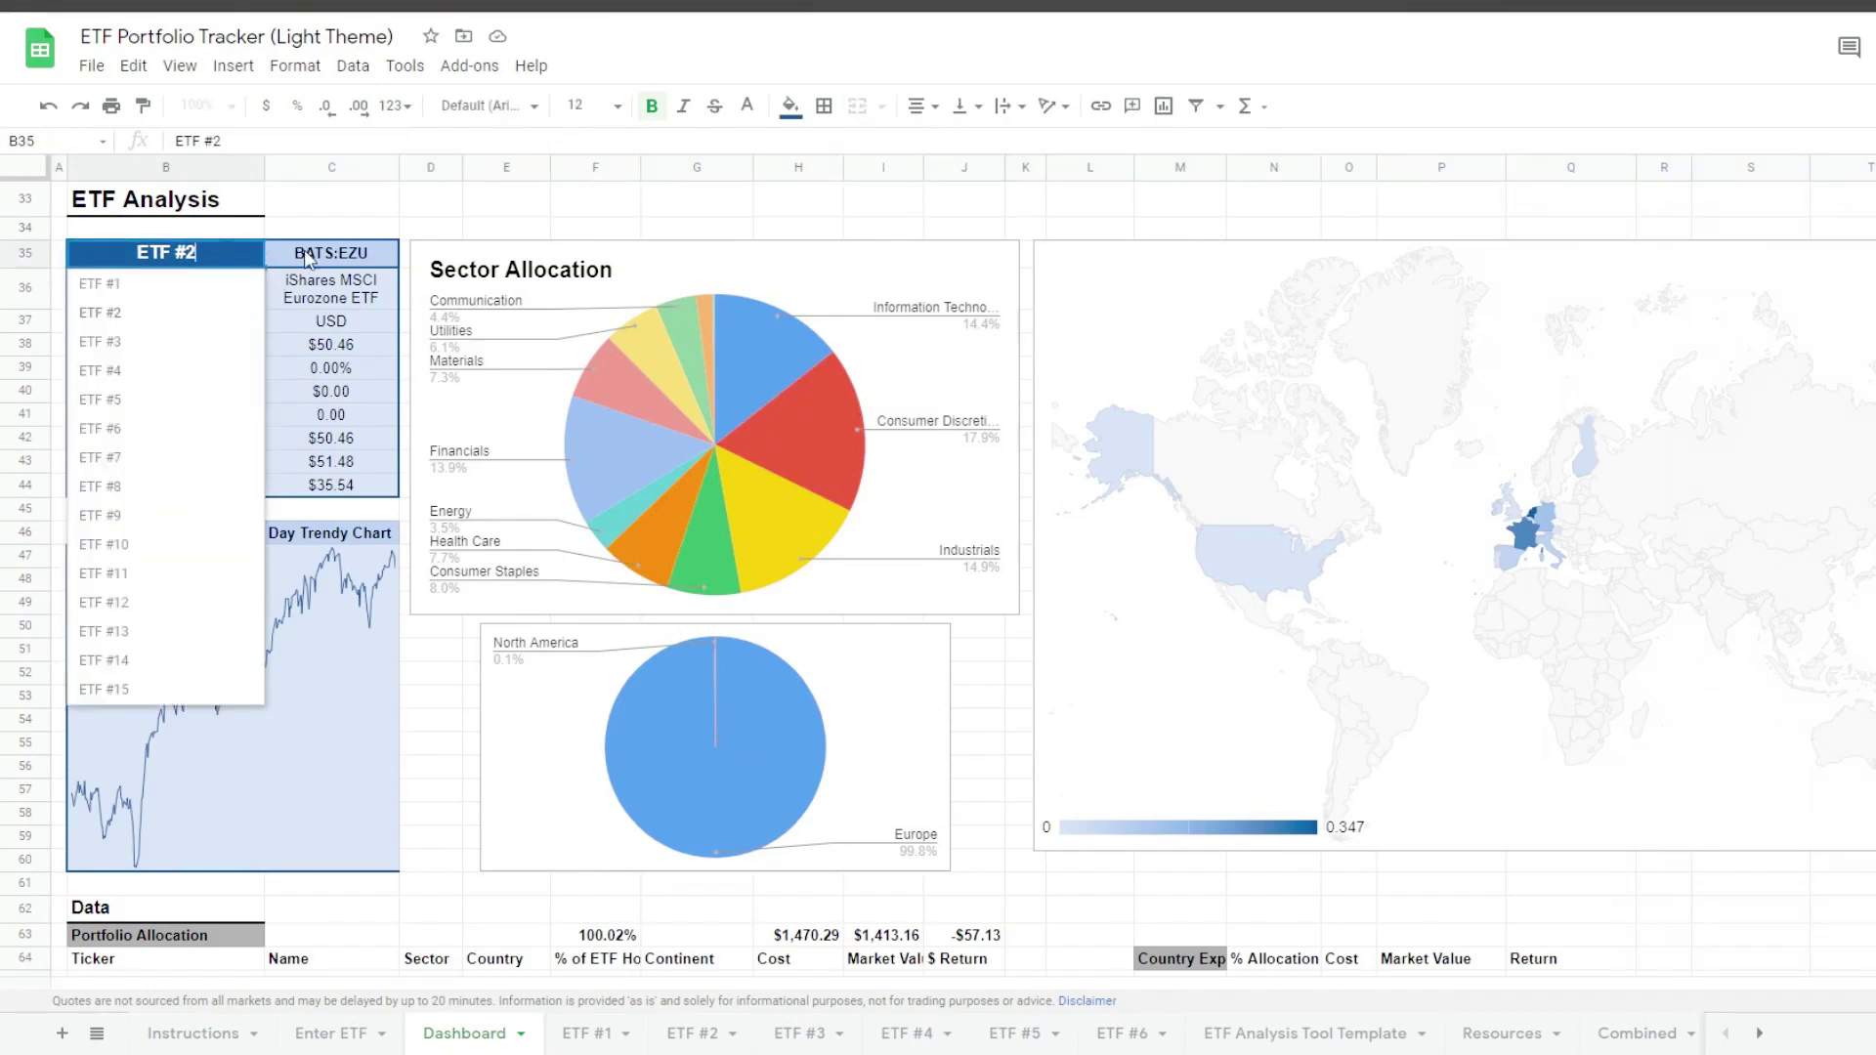
pyautogui.click(306, 256)
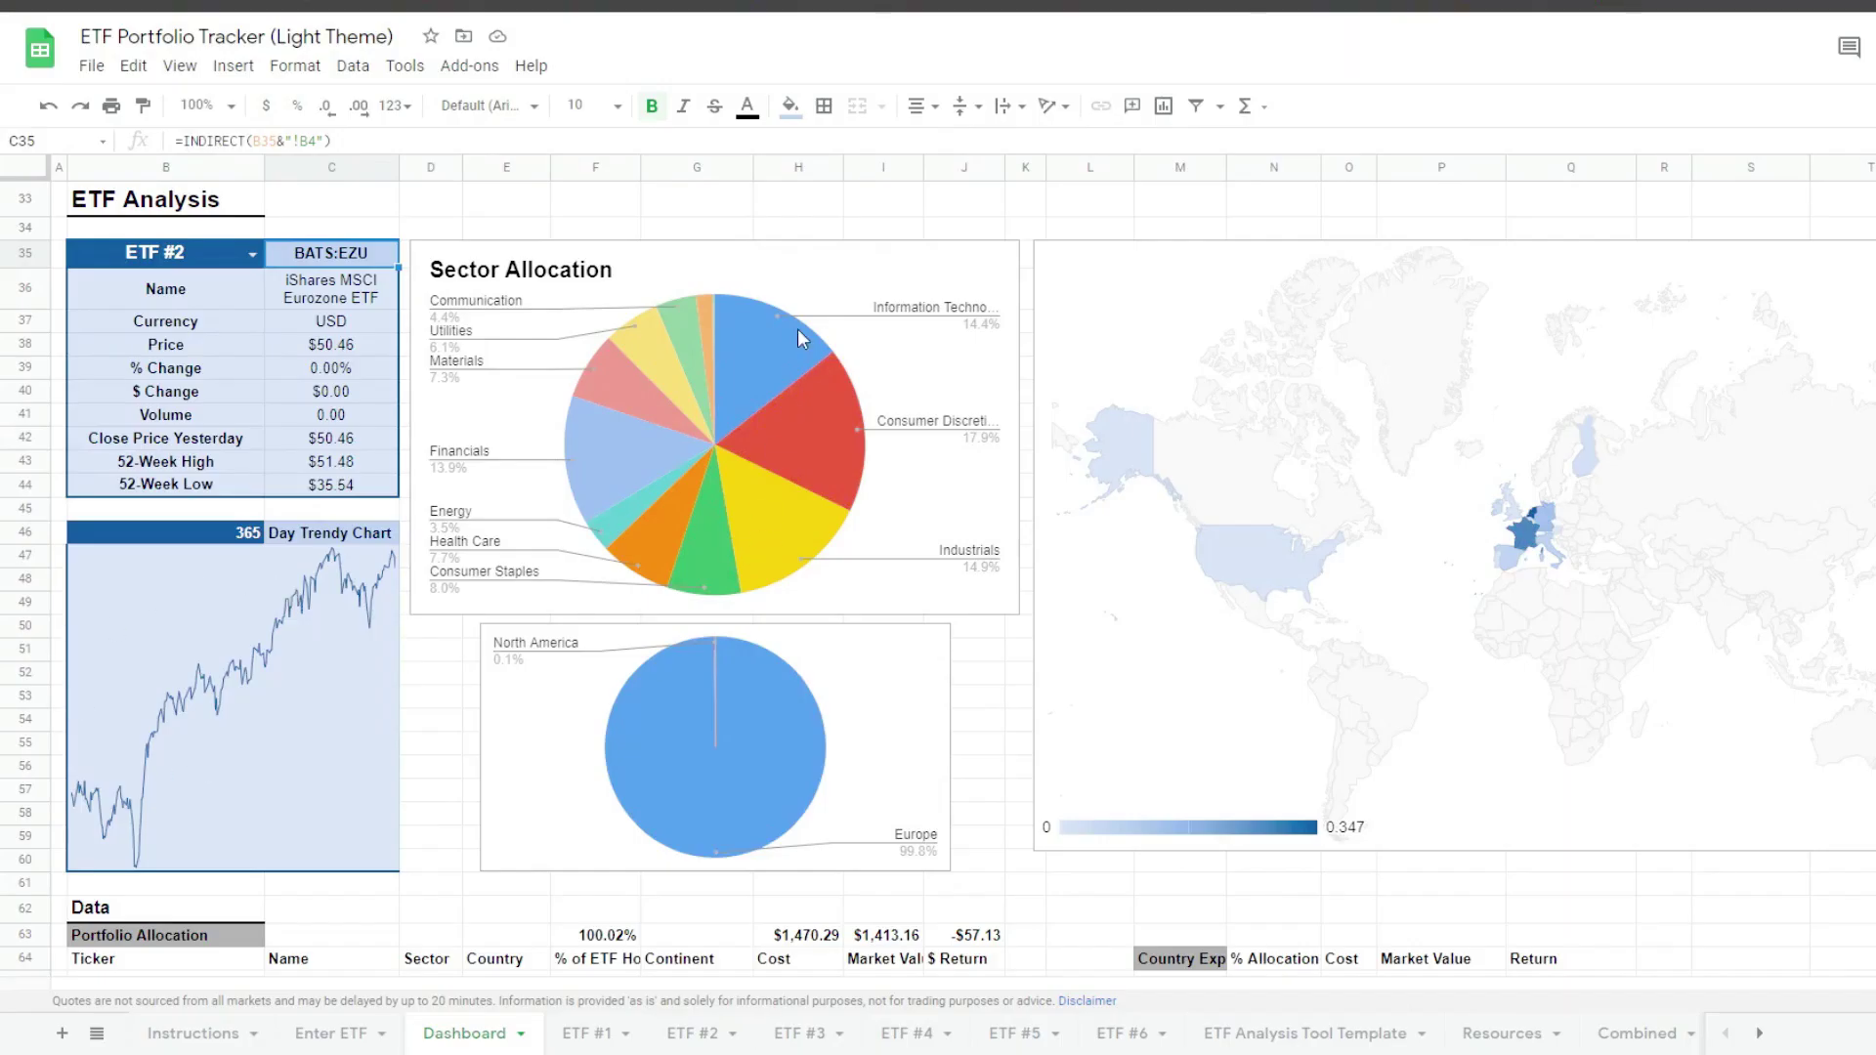
pyautogui.click(783, 344)
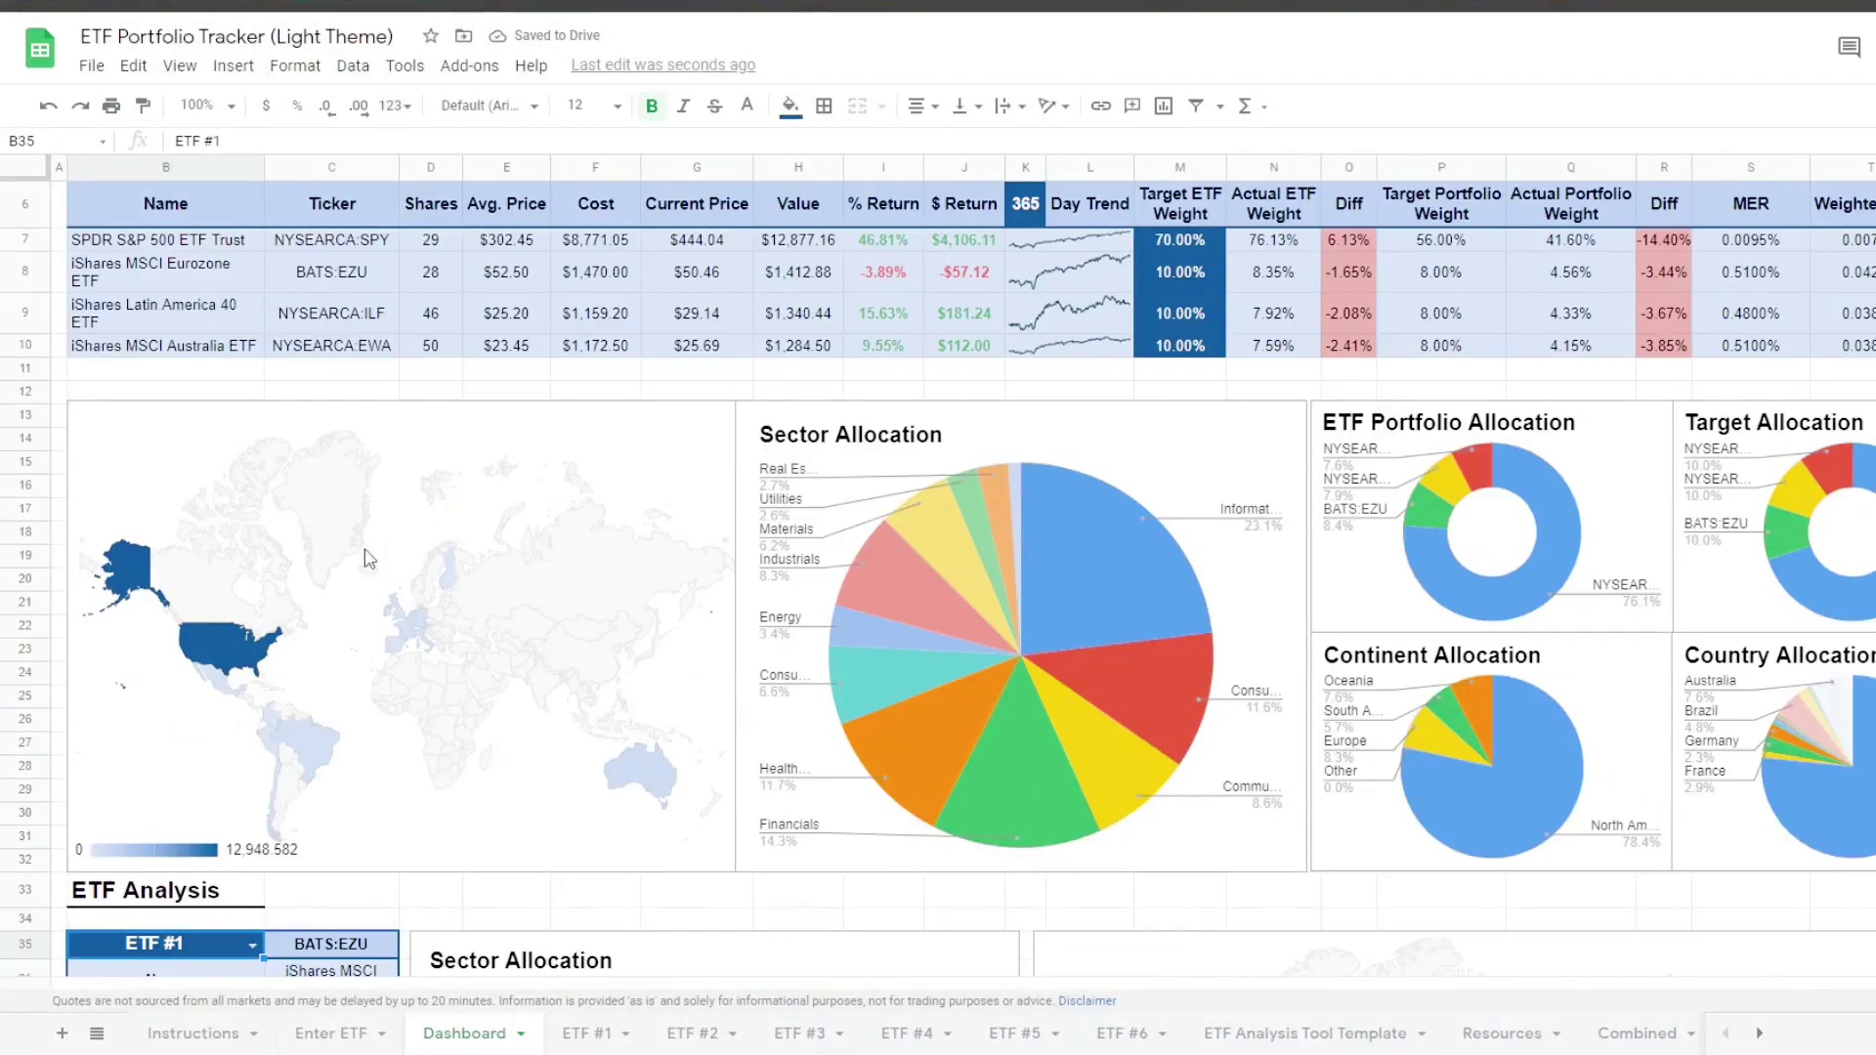
# Review the world map chart, then select the iShares Core MSCI Emerging Markets ETF name on Google Finance
pyautogui.click(217, 642)
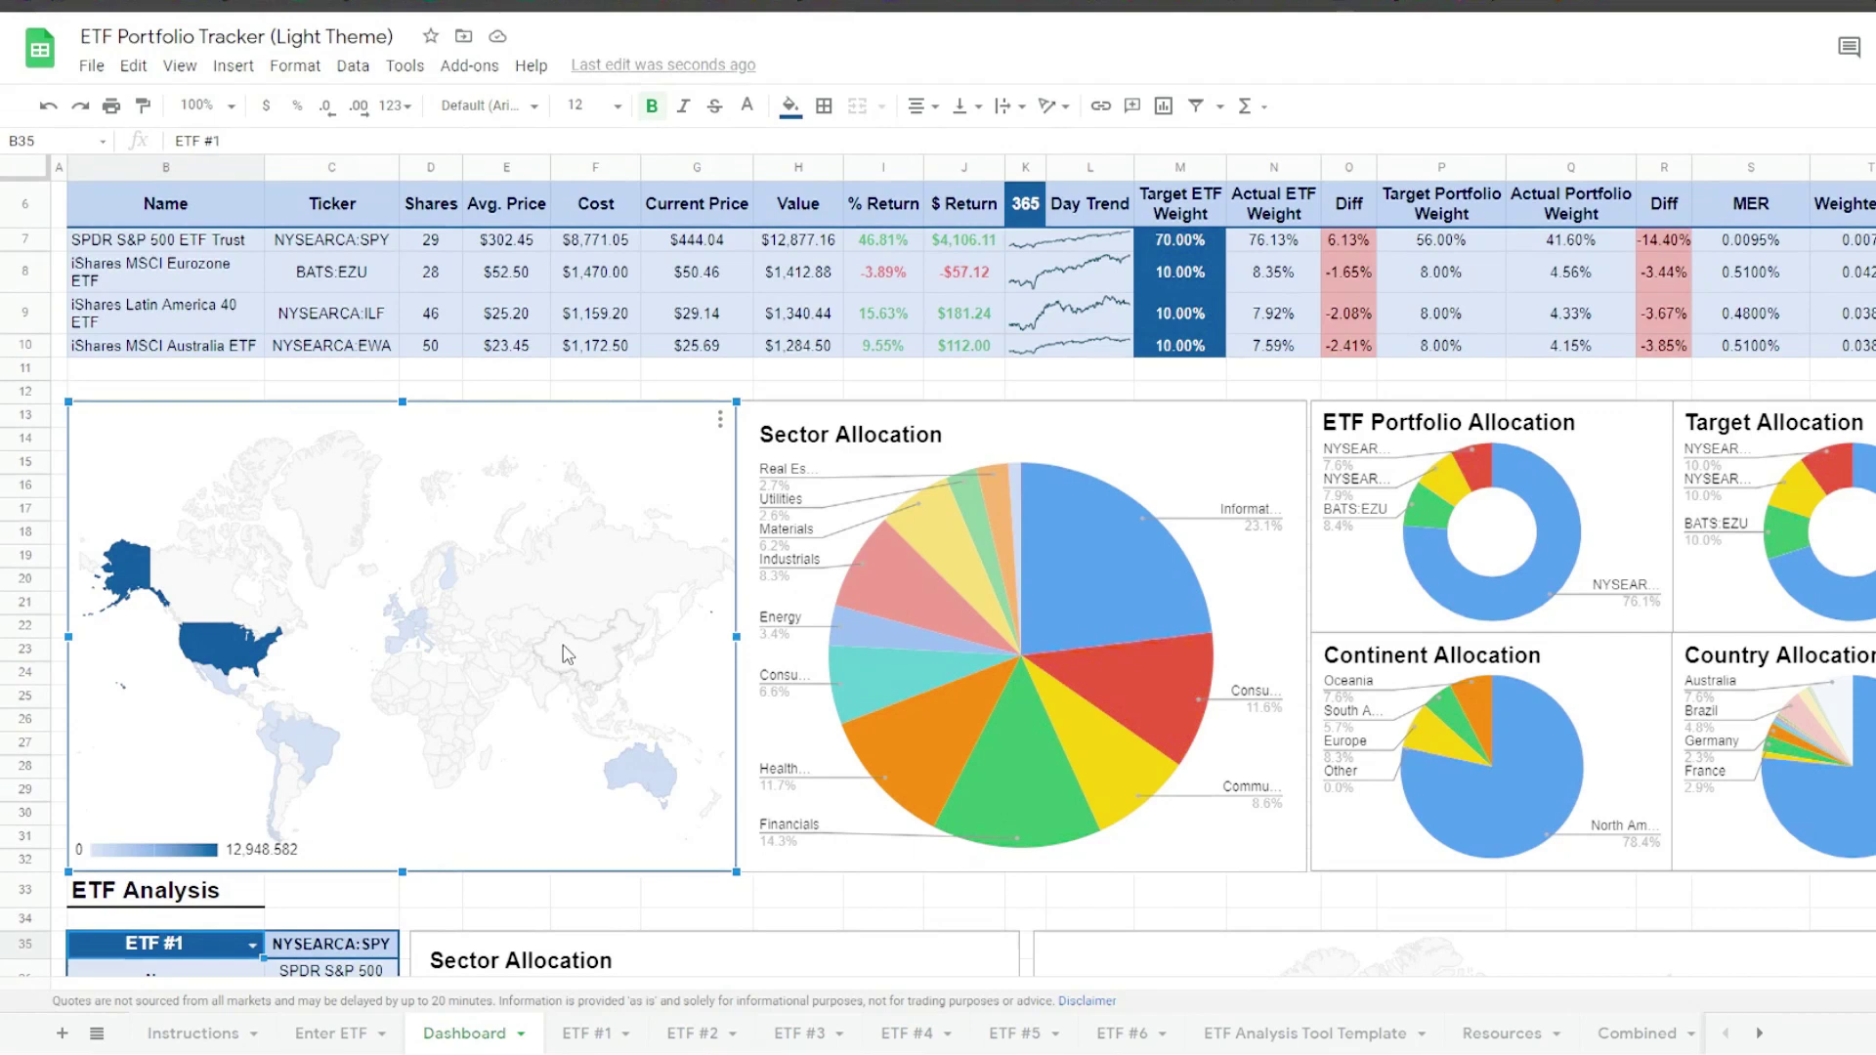
pyautogui.scroll(3, 660, 356)
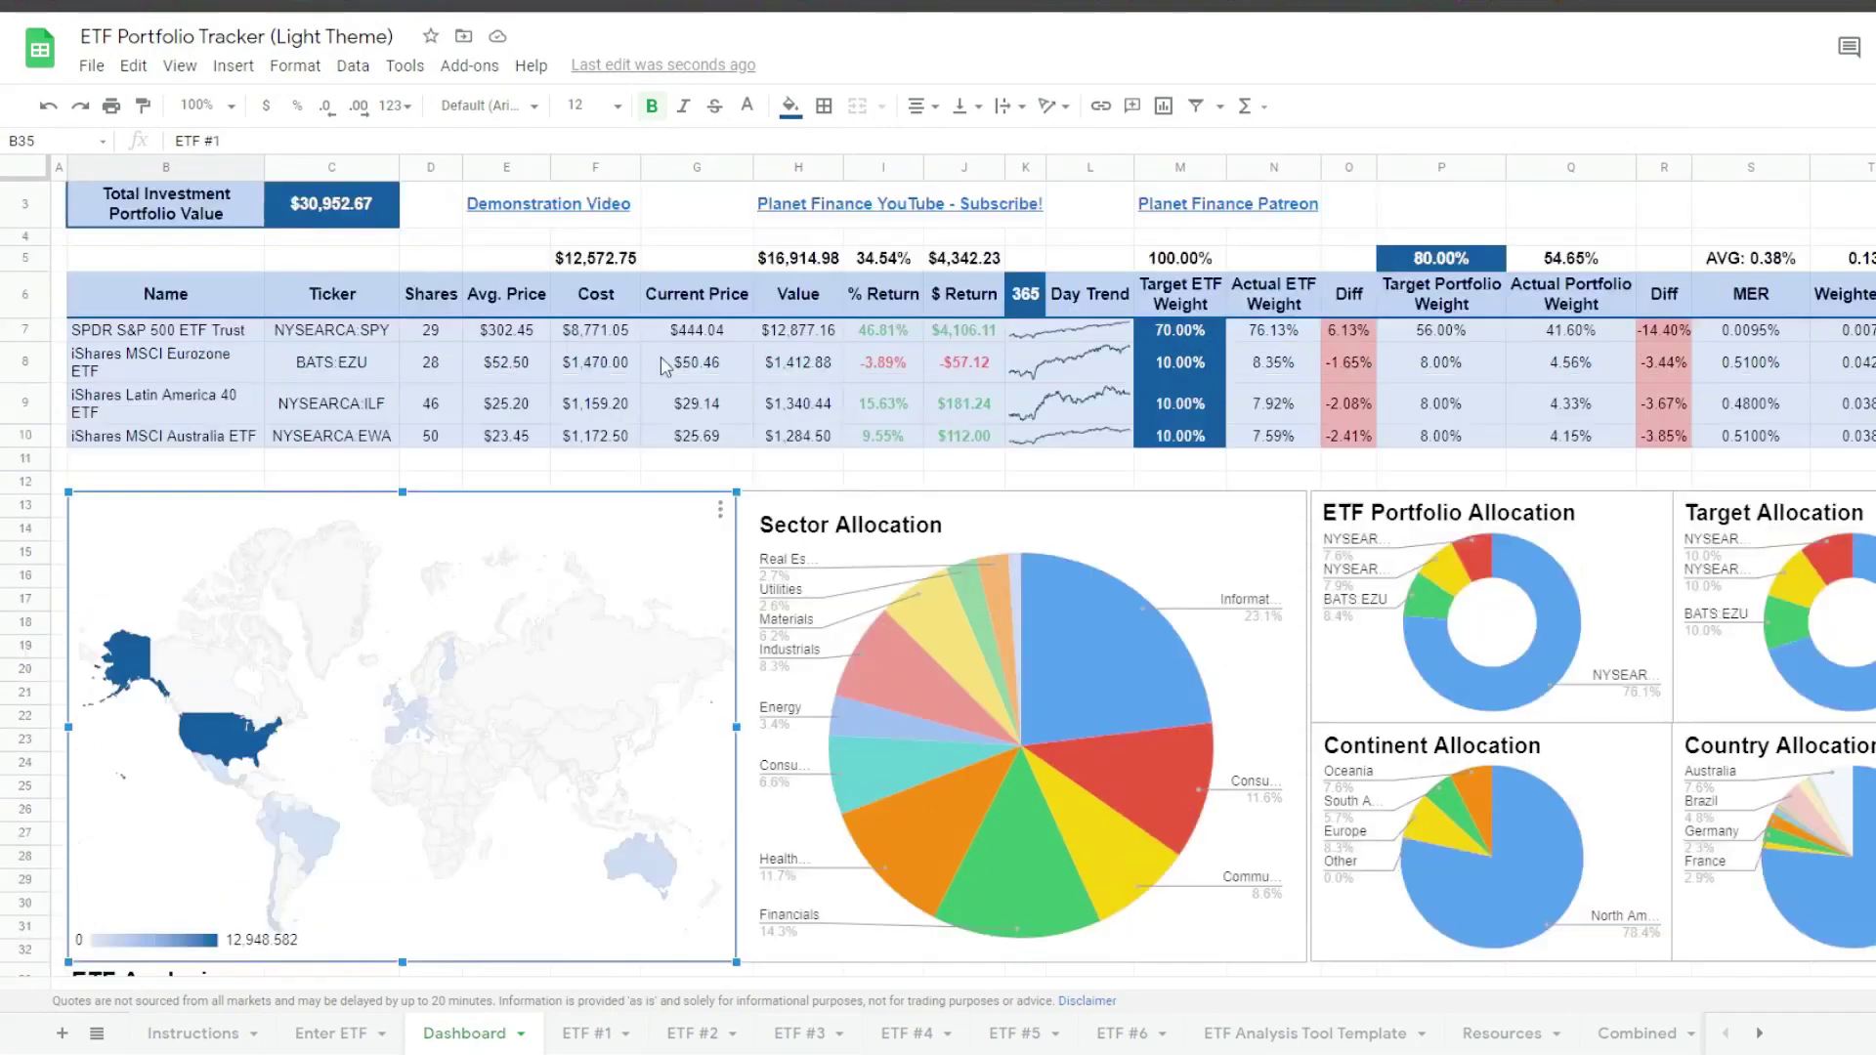
pyautogui.click(724, 209)
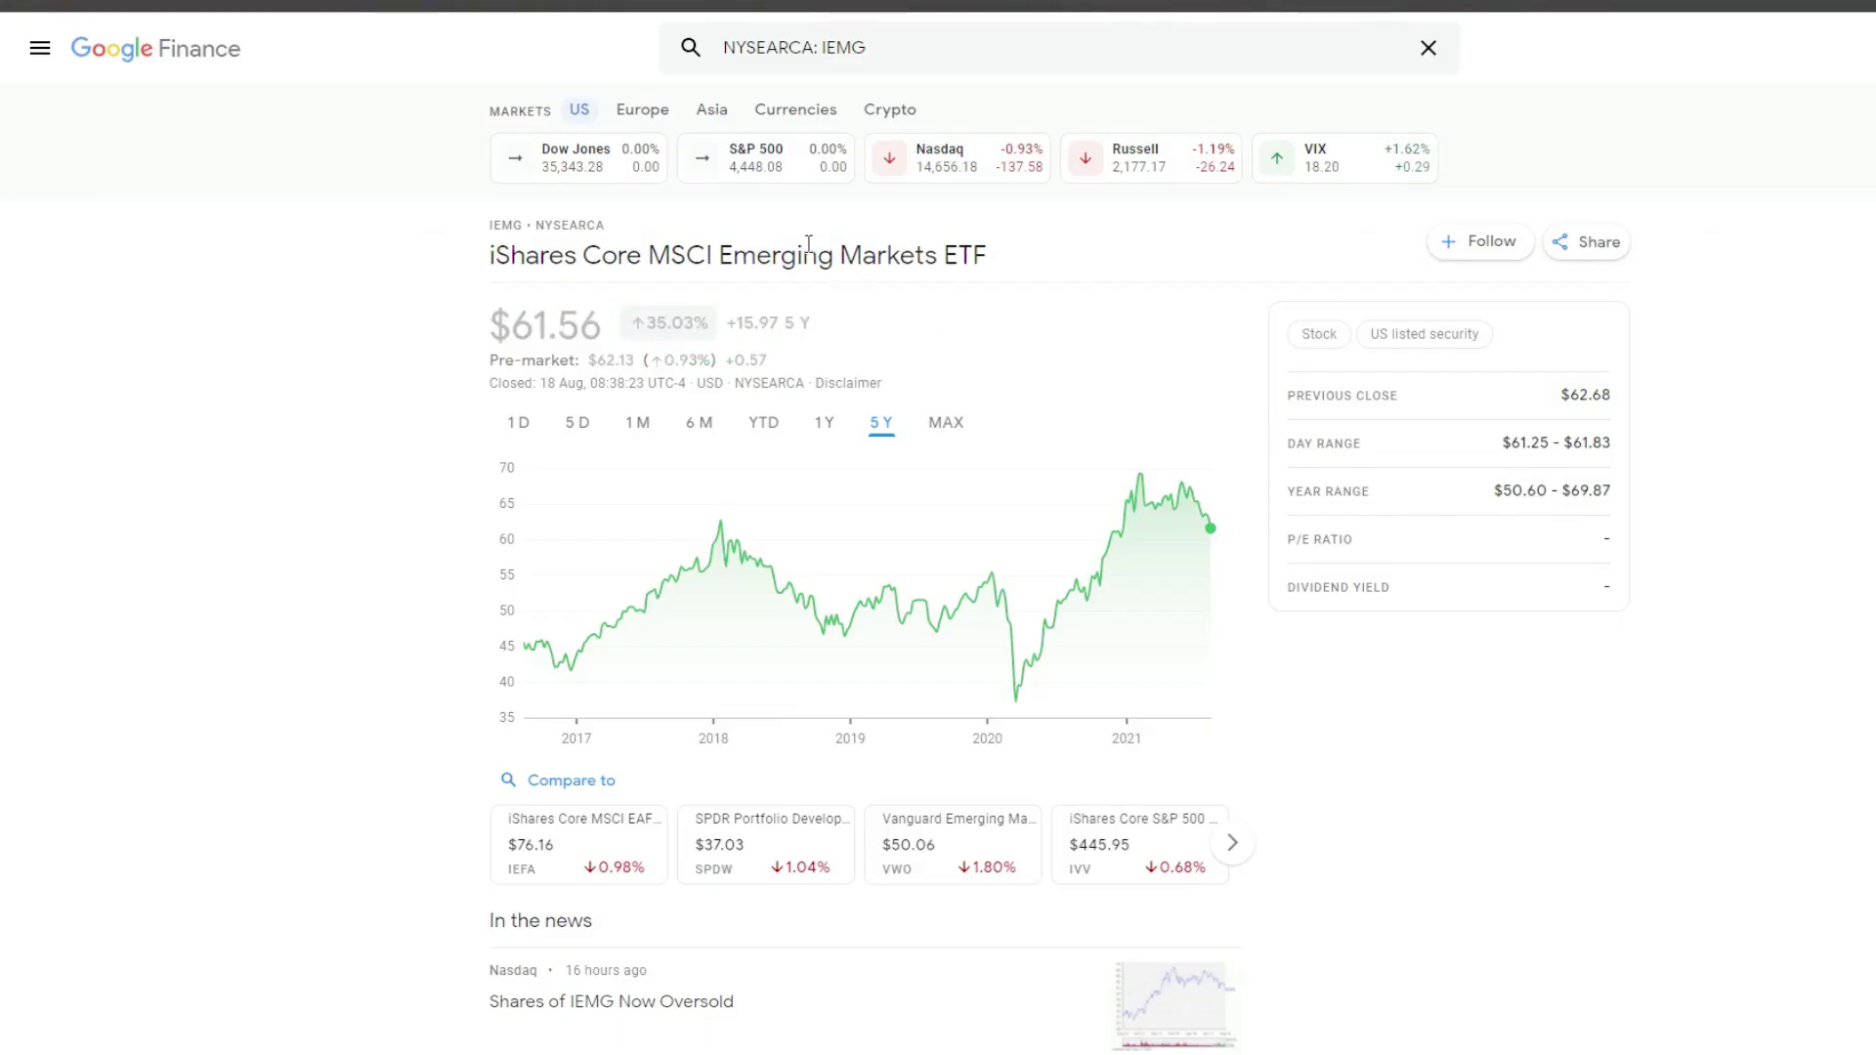
pyautogui.tripleClick(809, 245)
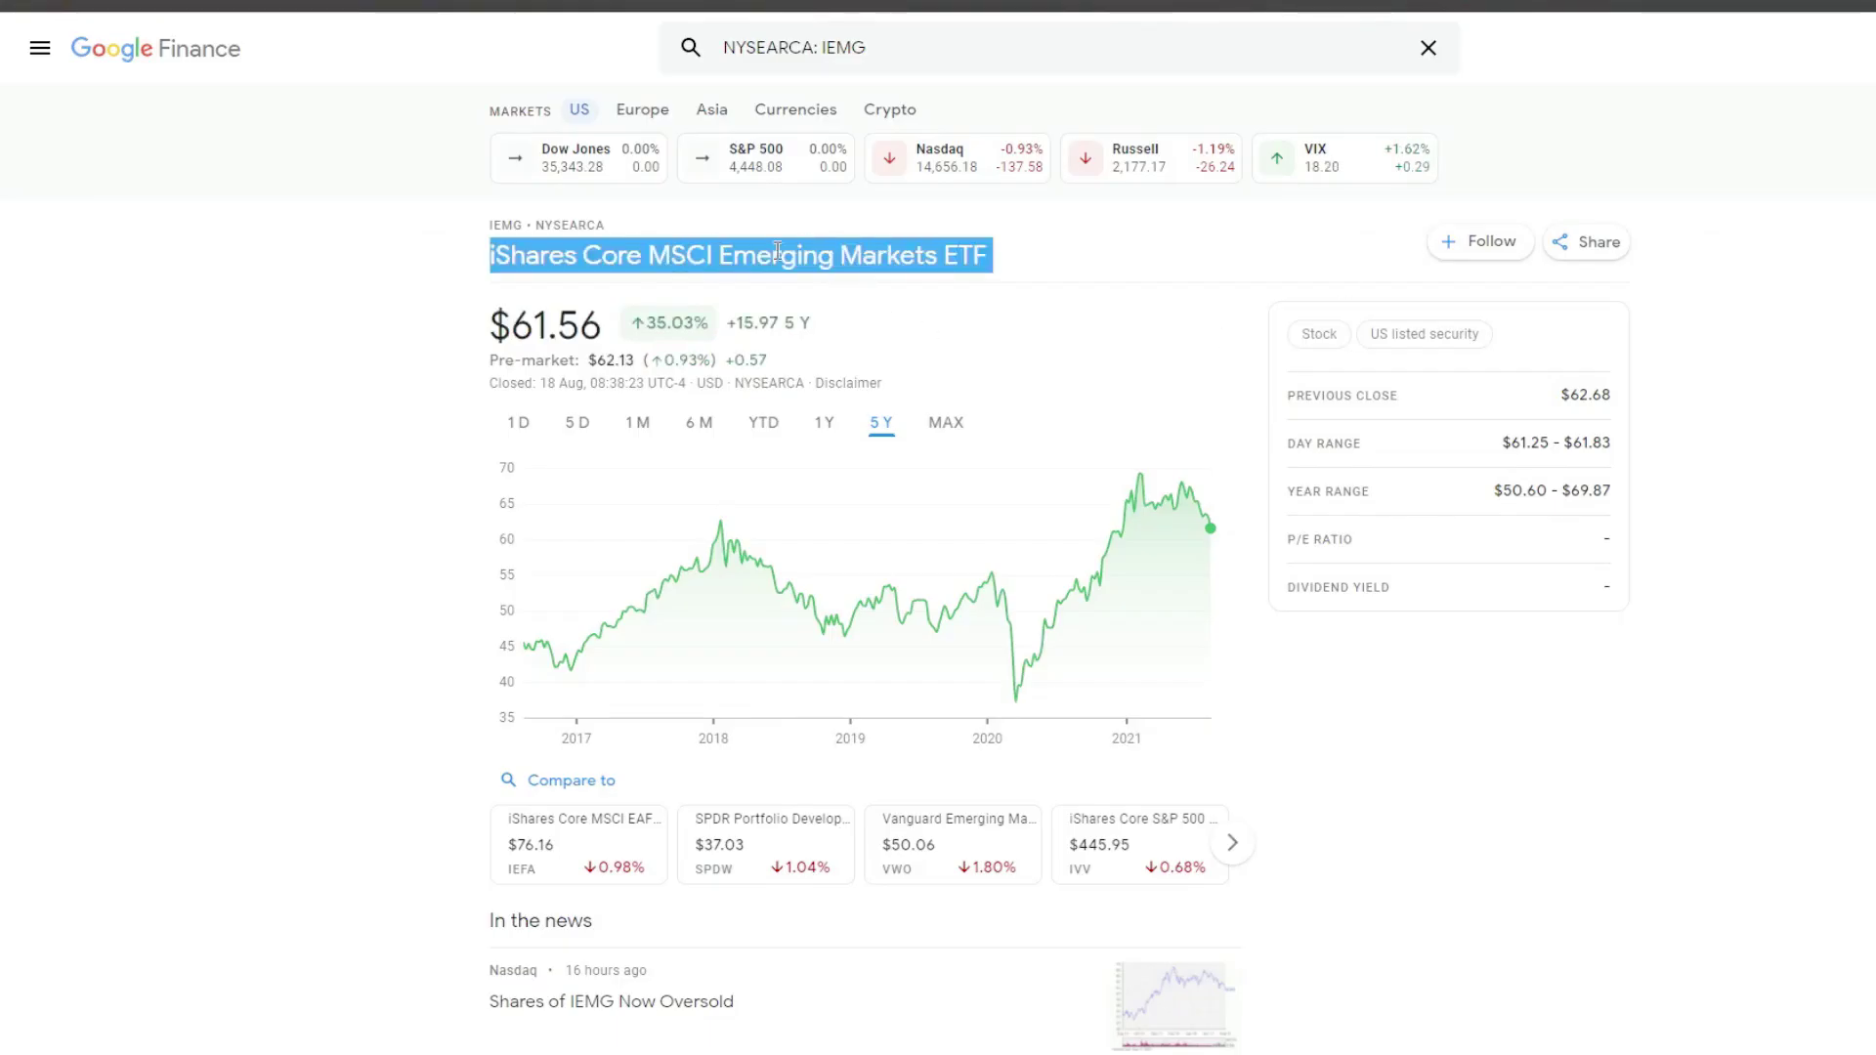
pyautogui.click(777, 251)
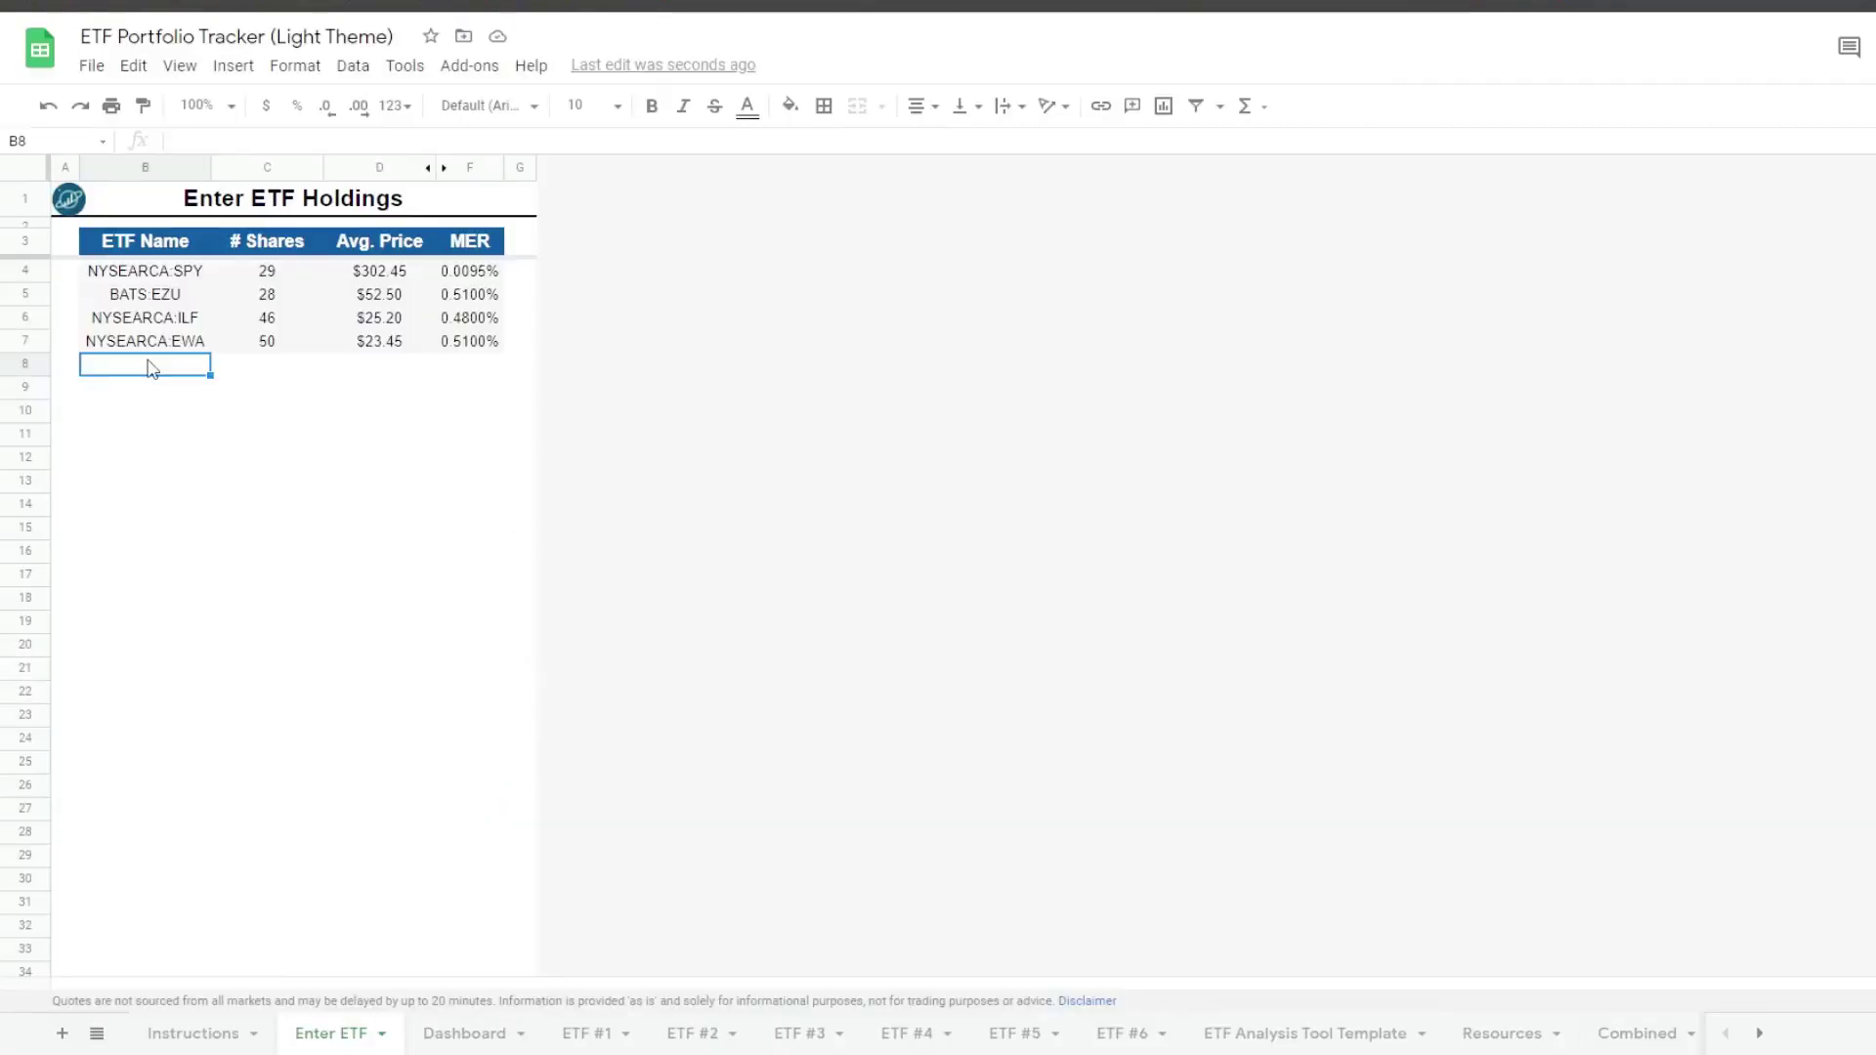
# Enter NYSEARCA:IEMG with 23 shares, $57.93 average price and 0.11% MER
pyautogui.write('NYSEARCA:IEMG')
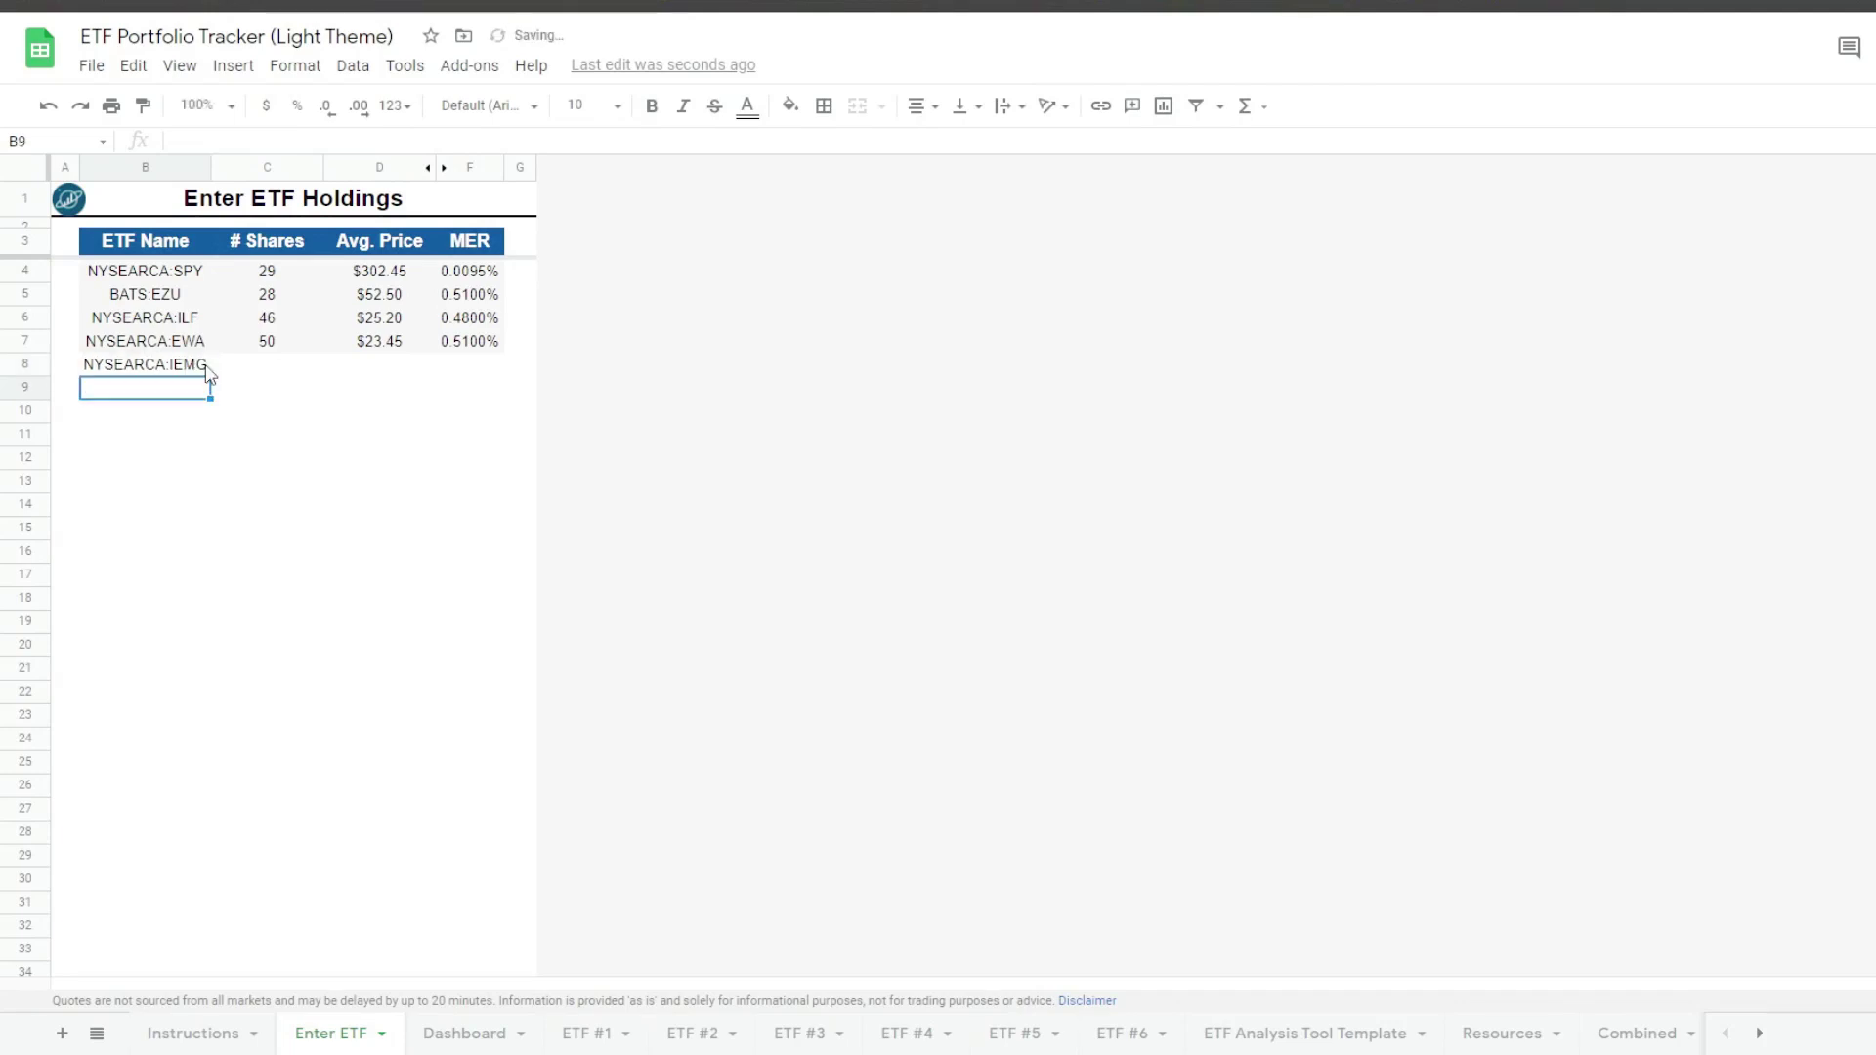
pyautogui.press('Tab')
pyautogui.write('23')
pyautogui.press('Tab')
pyautogui.write('57.93')
pyautogui.press('Tab')
pyautogui.write('0.11')
pyautogui.press('Return')
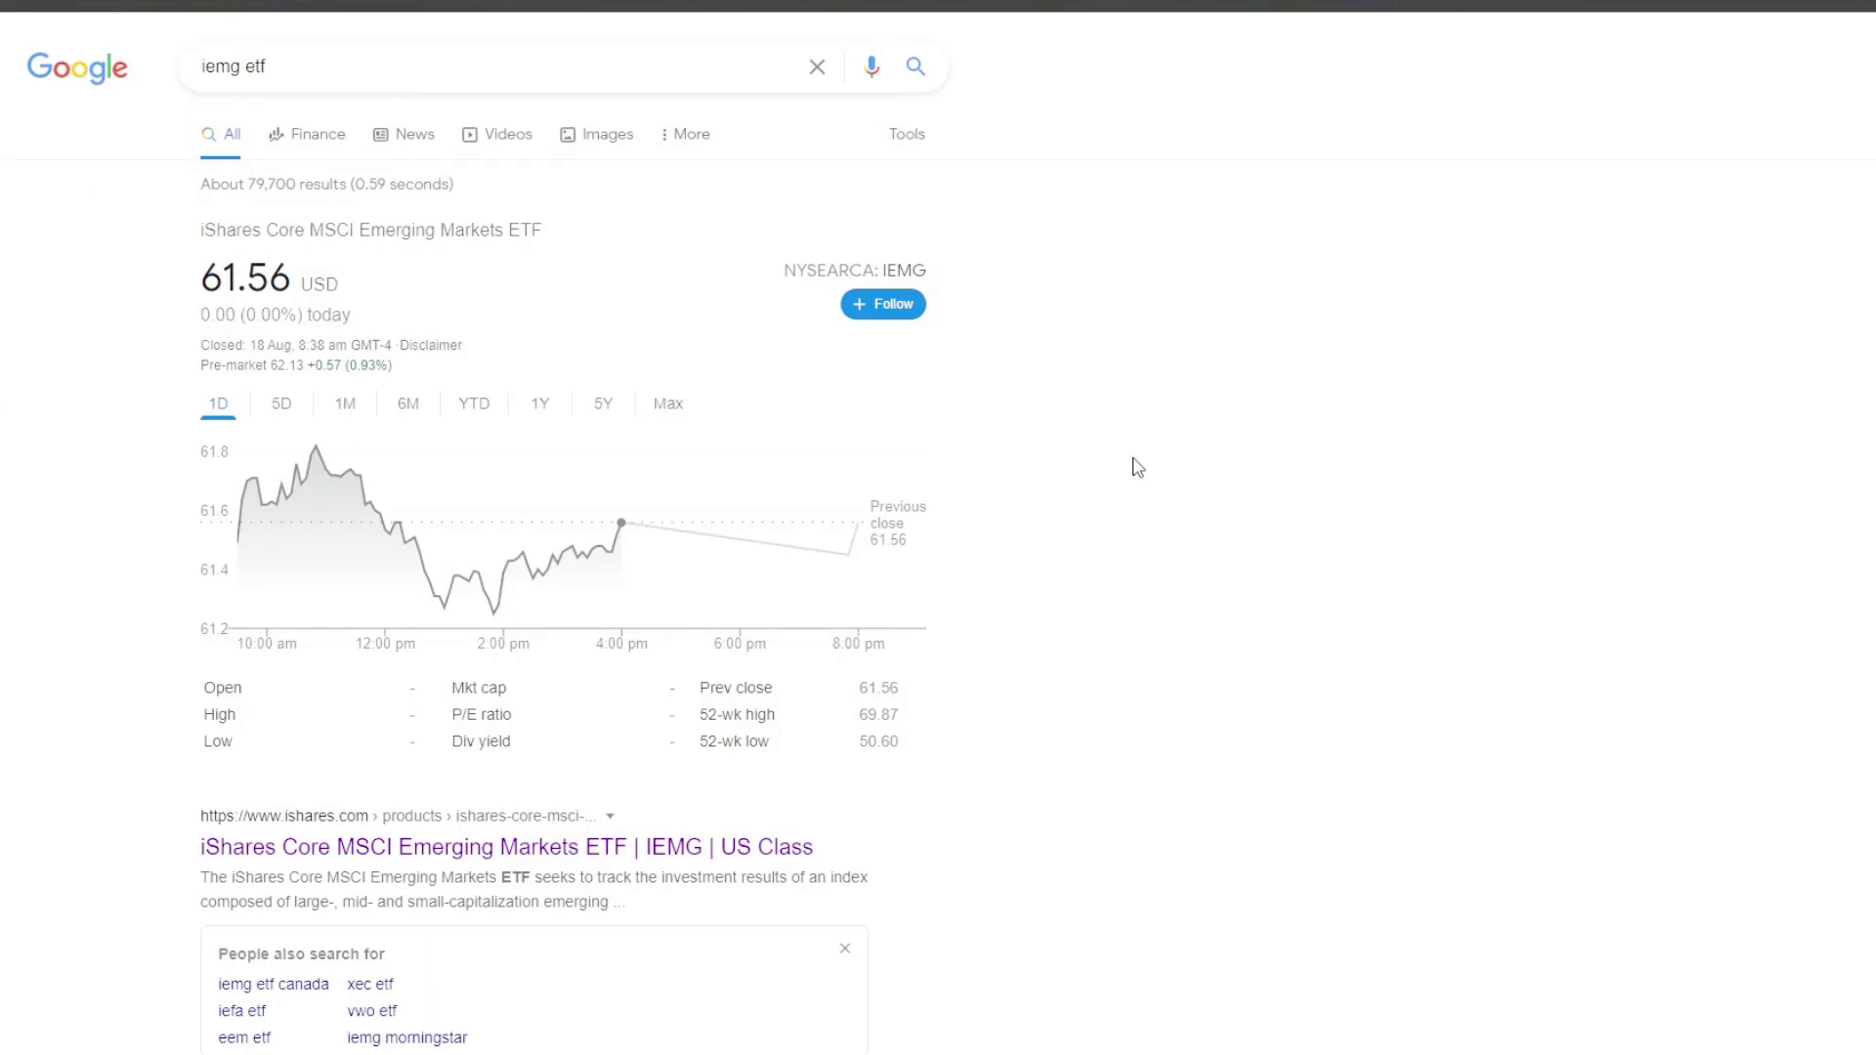
# Open the iShares IEMG fund page and check its 0.11% expense ratio
pyautogui.click(672, 850)
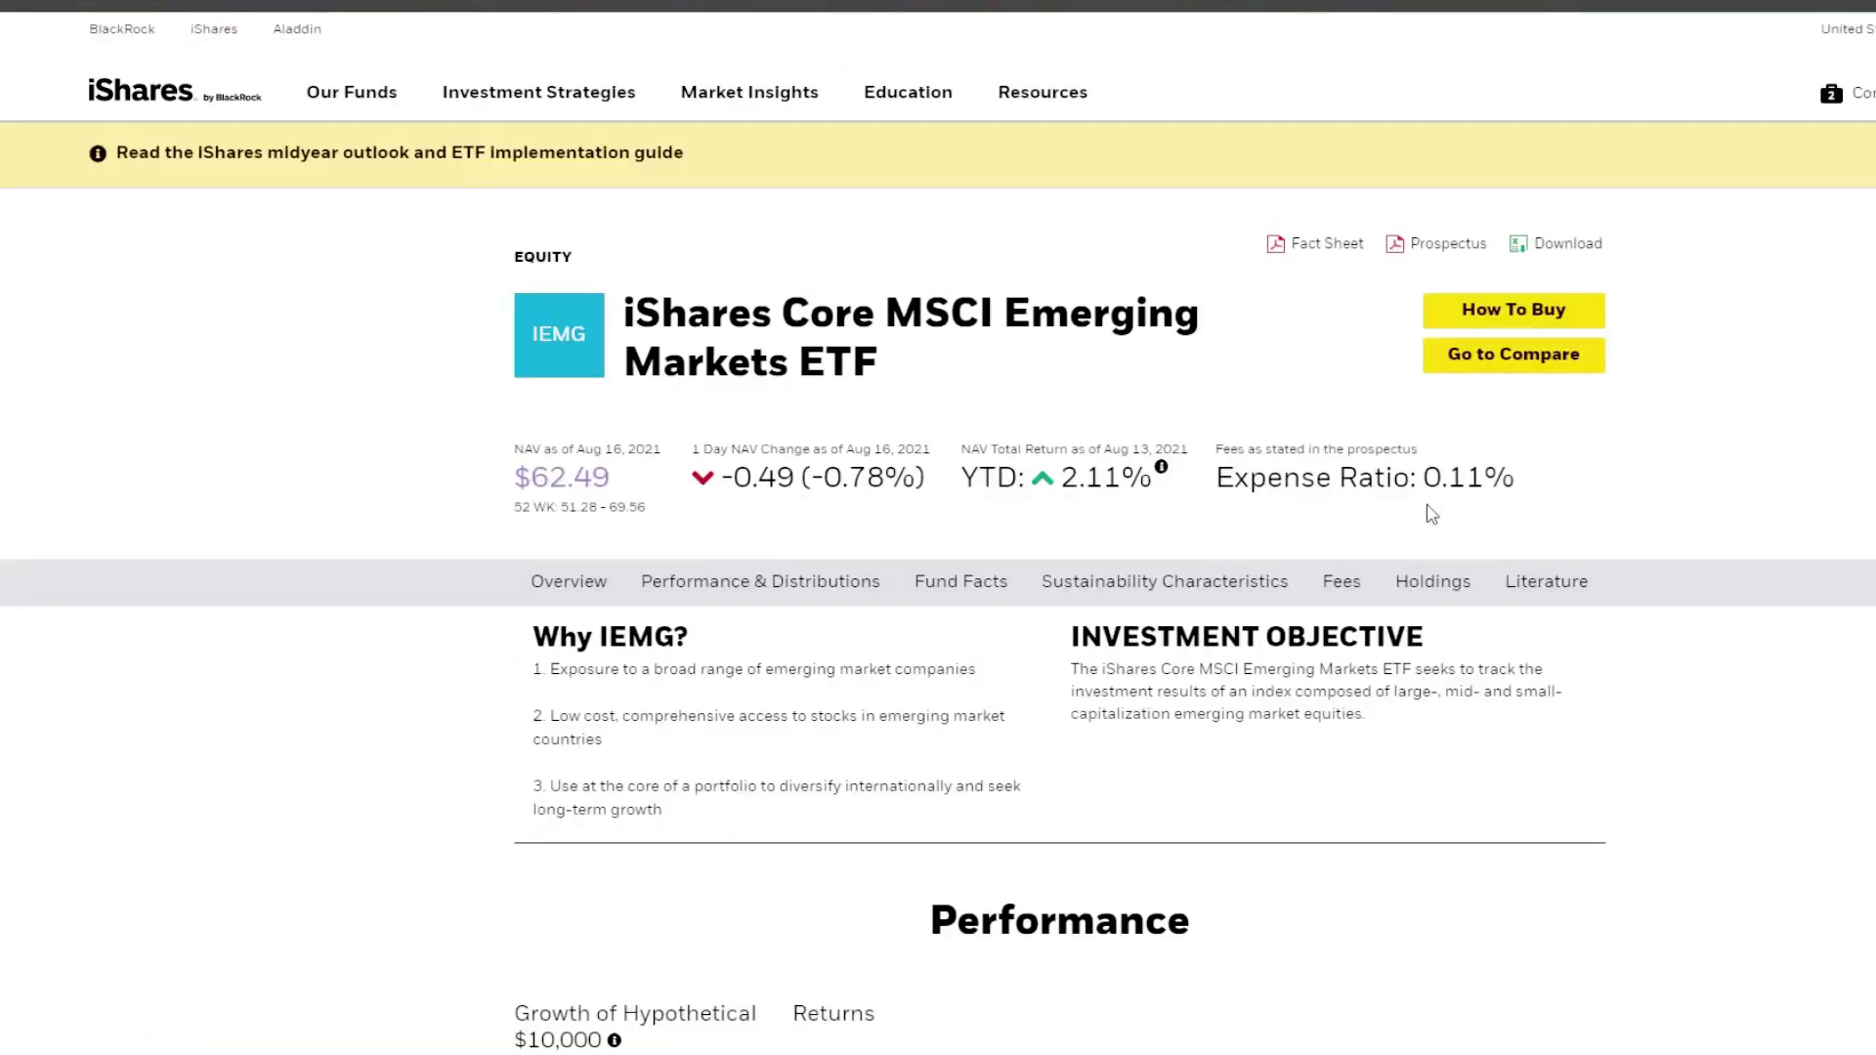
pyautogui.doubleClick(1462, 481)
pyautogui.moveTo(1221, 477); pyautogui.dragTo(1522, 472)
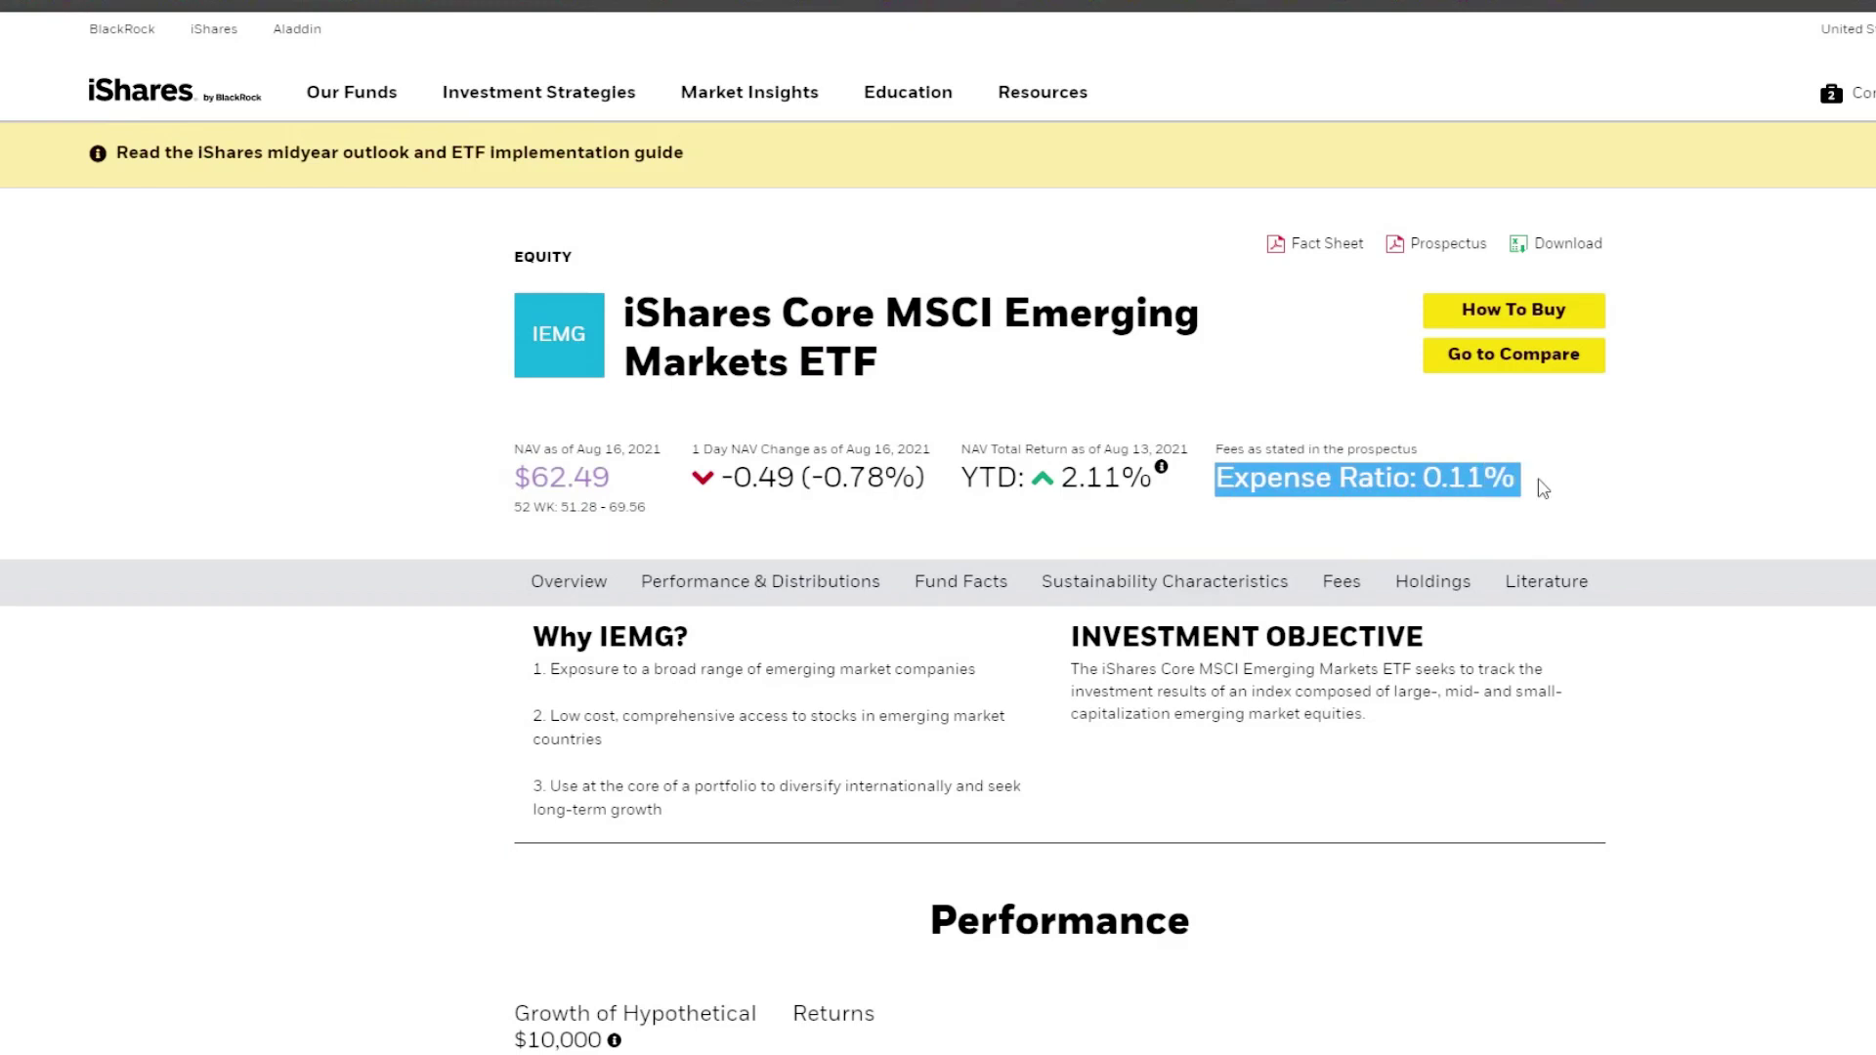
pyautogui.click(1543, 488)
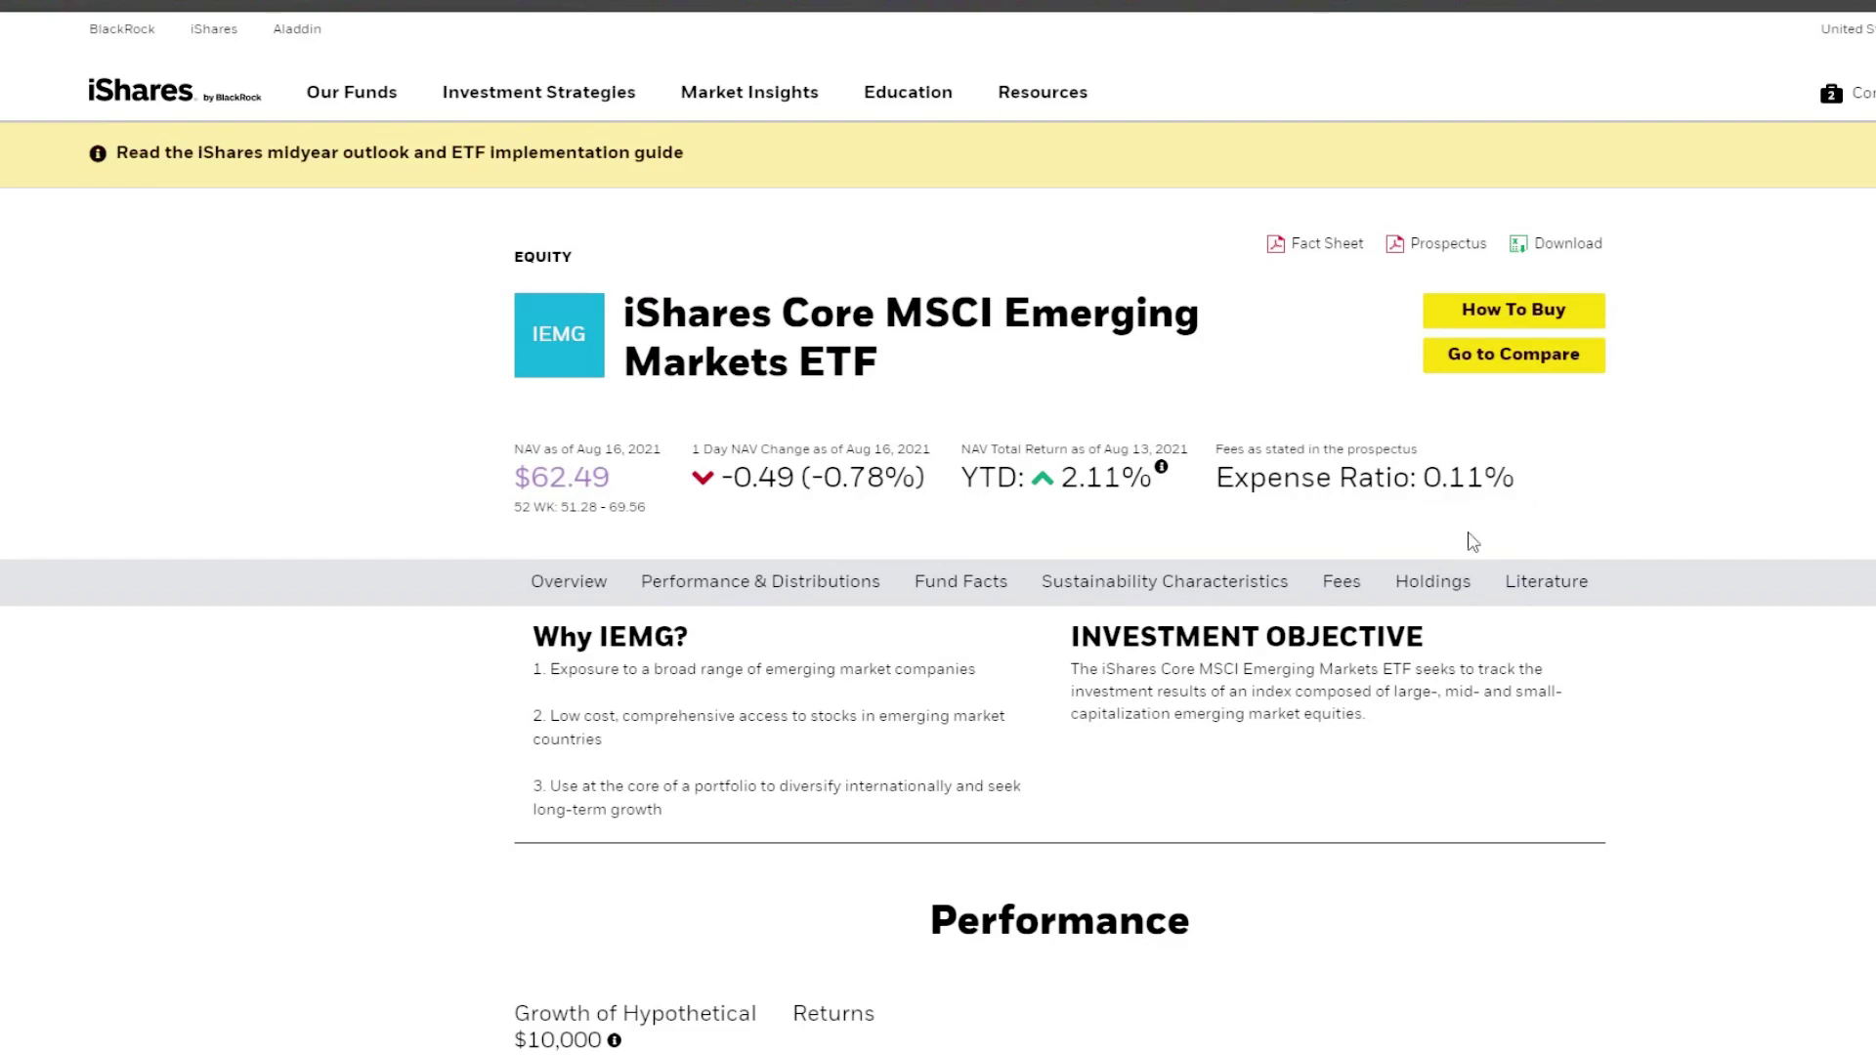
# Download IEMG_holdings.csv from Detailed Holdings and Analytics and open it in Excel
pyautogui.click(1429, 582)
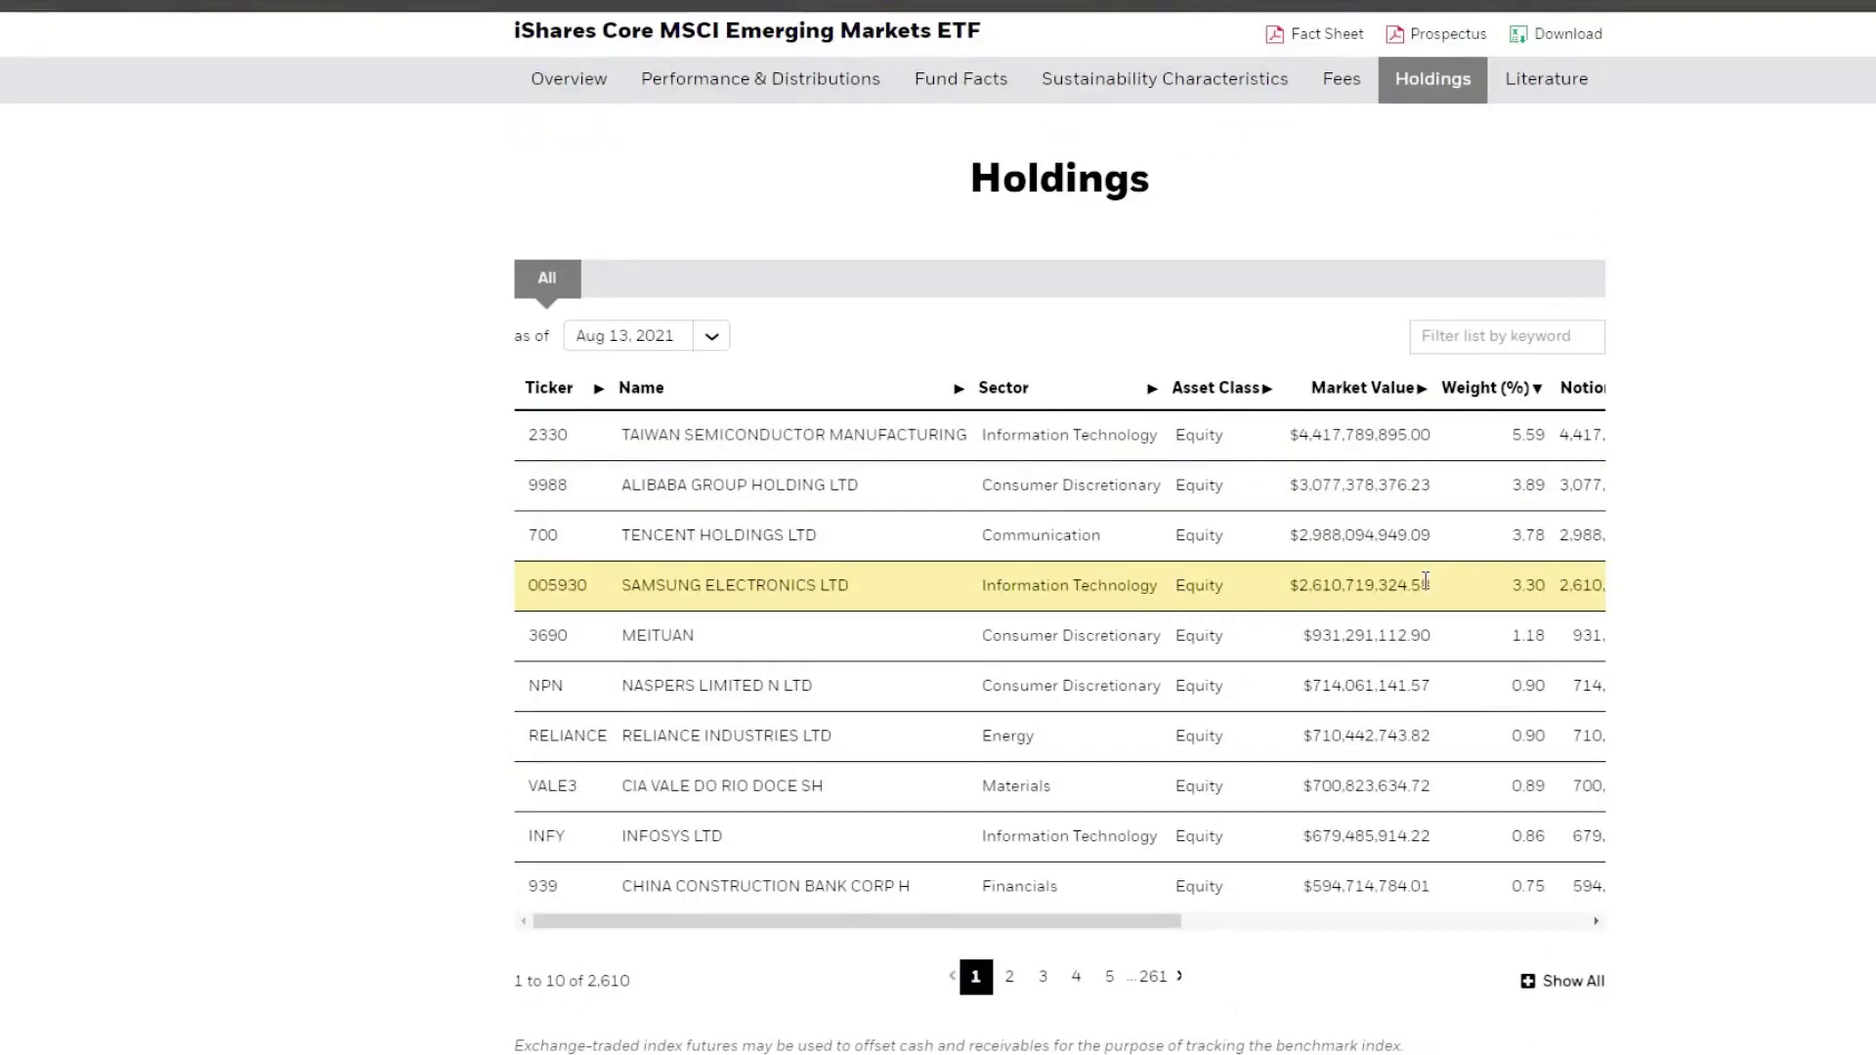
pyautogui.scroll(-2, 431, 616)
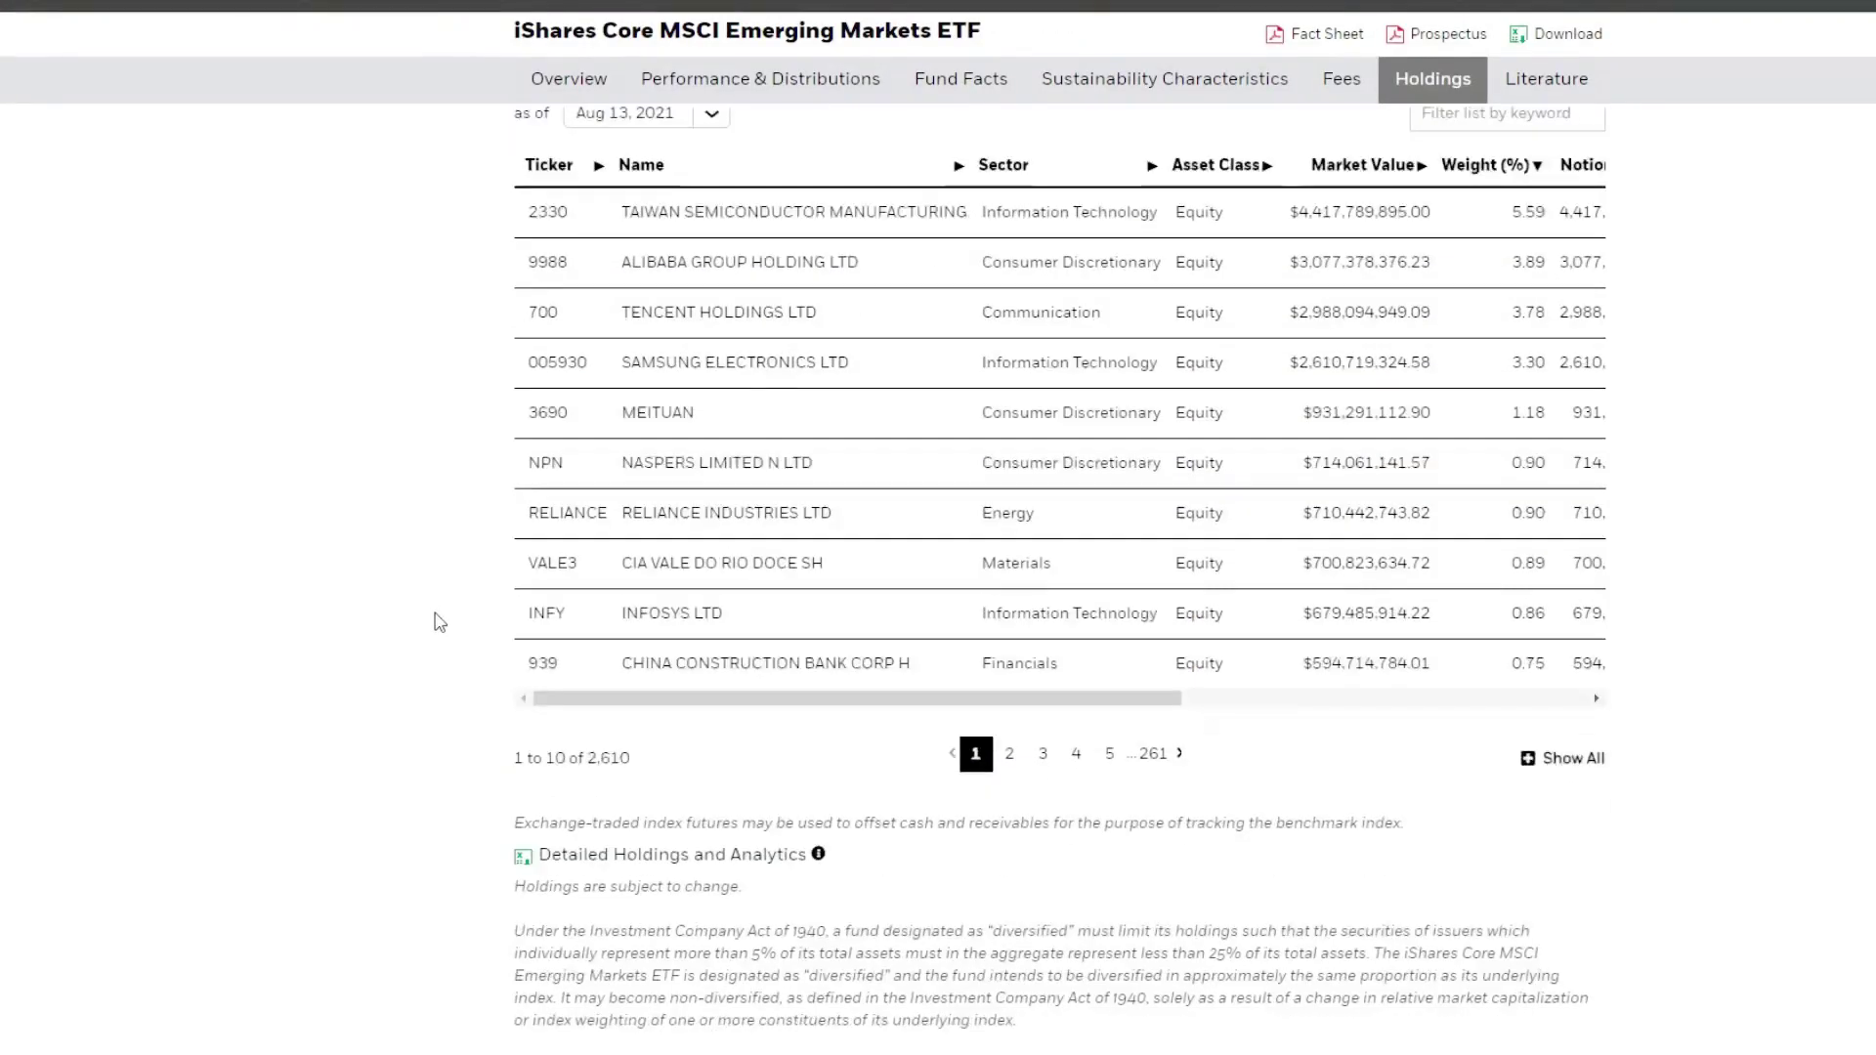
pyautogui.click(598, 858)
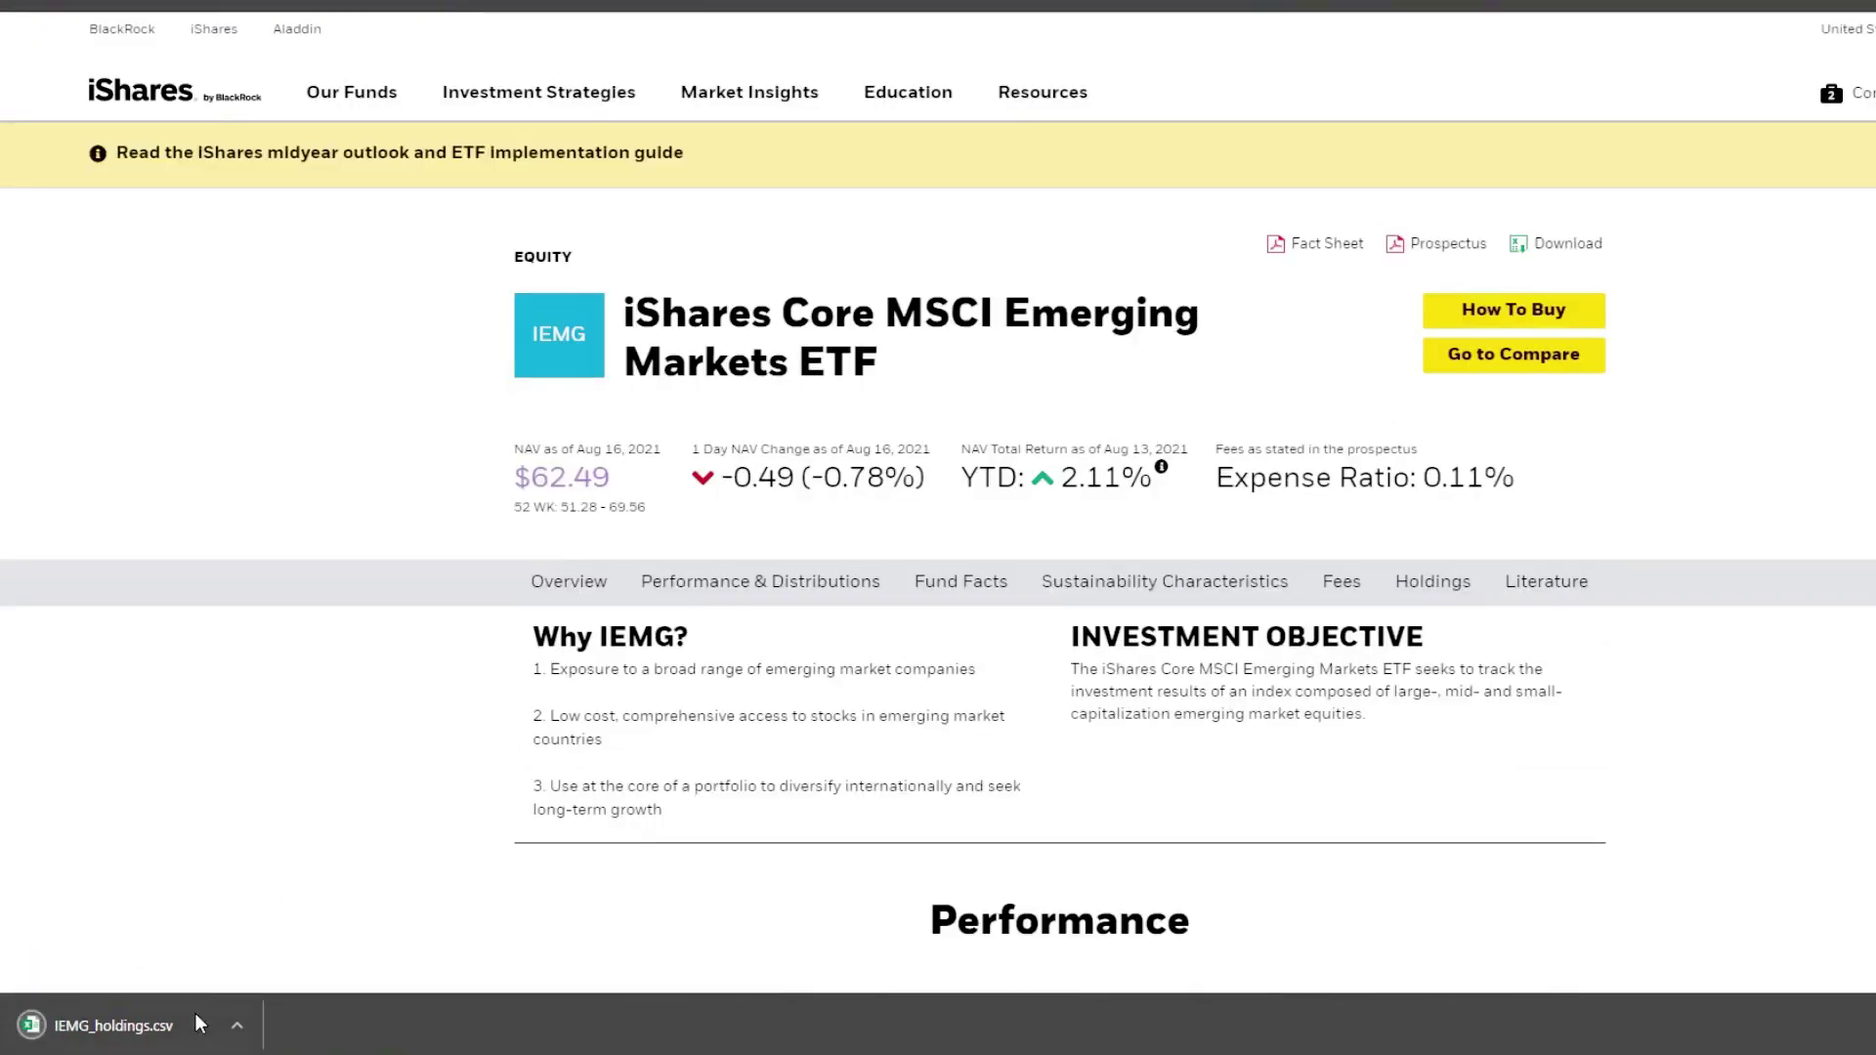
pyautogui.click(144, 1032)
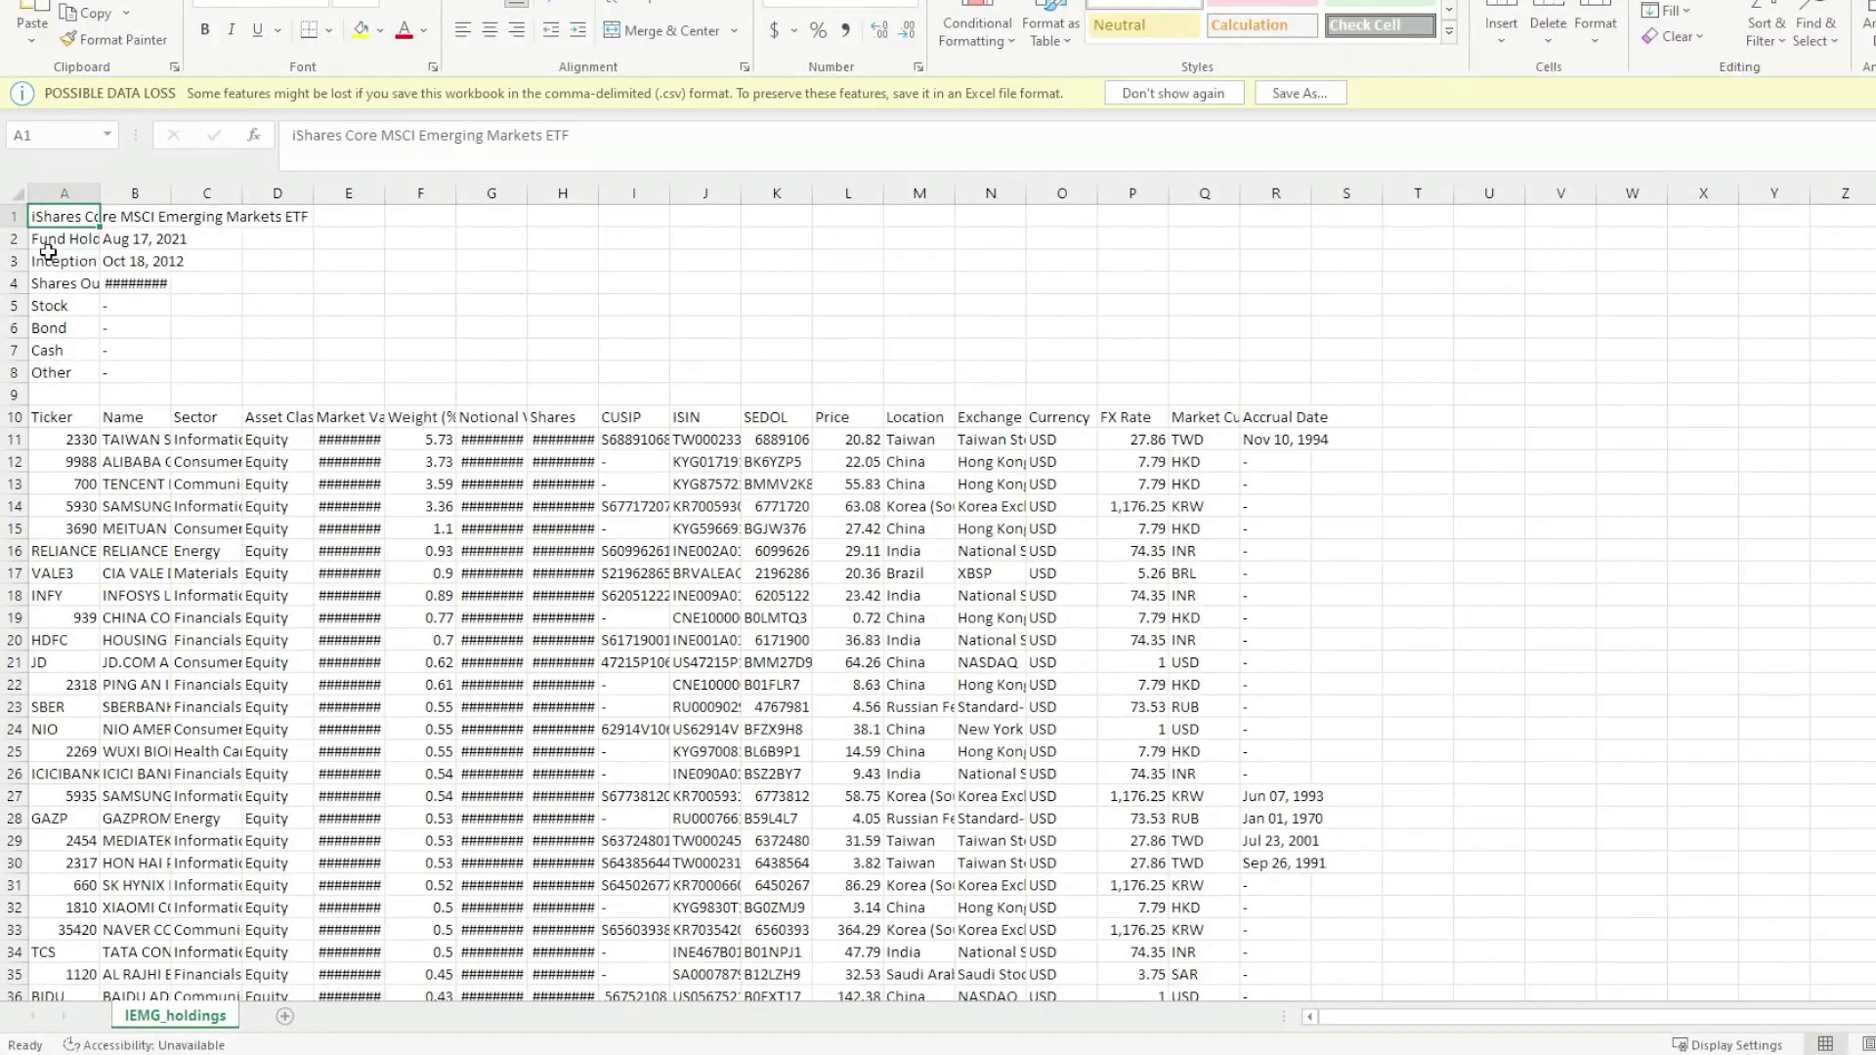
# Autofit columns A–J of IEMG_holdings.csv and copy the tickers from A11 down
pyautogui.moveTo(61, 193); pyautogui.dragTo(1021, 192)
pyautogui.doubleClick(1026, 193)
pyautogui.click(107, 439)
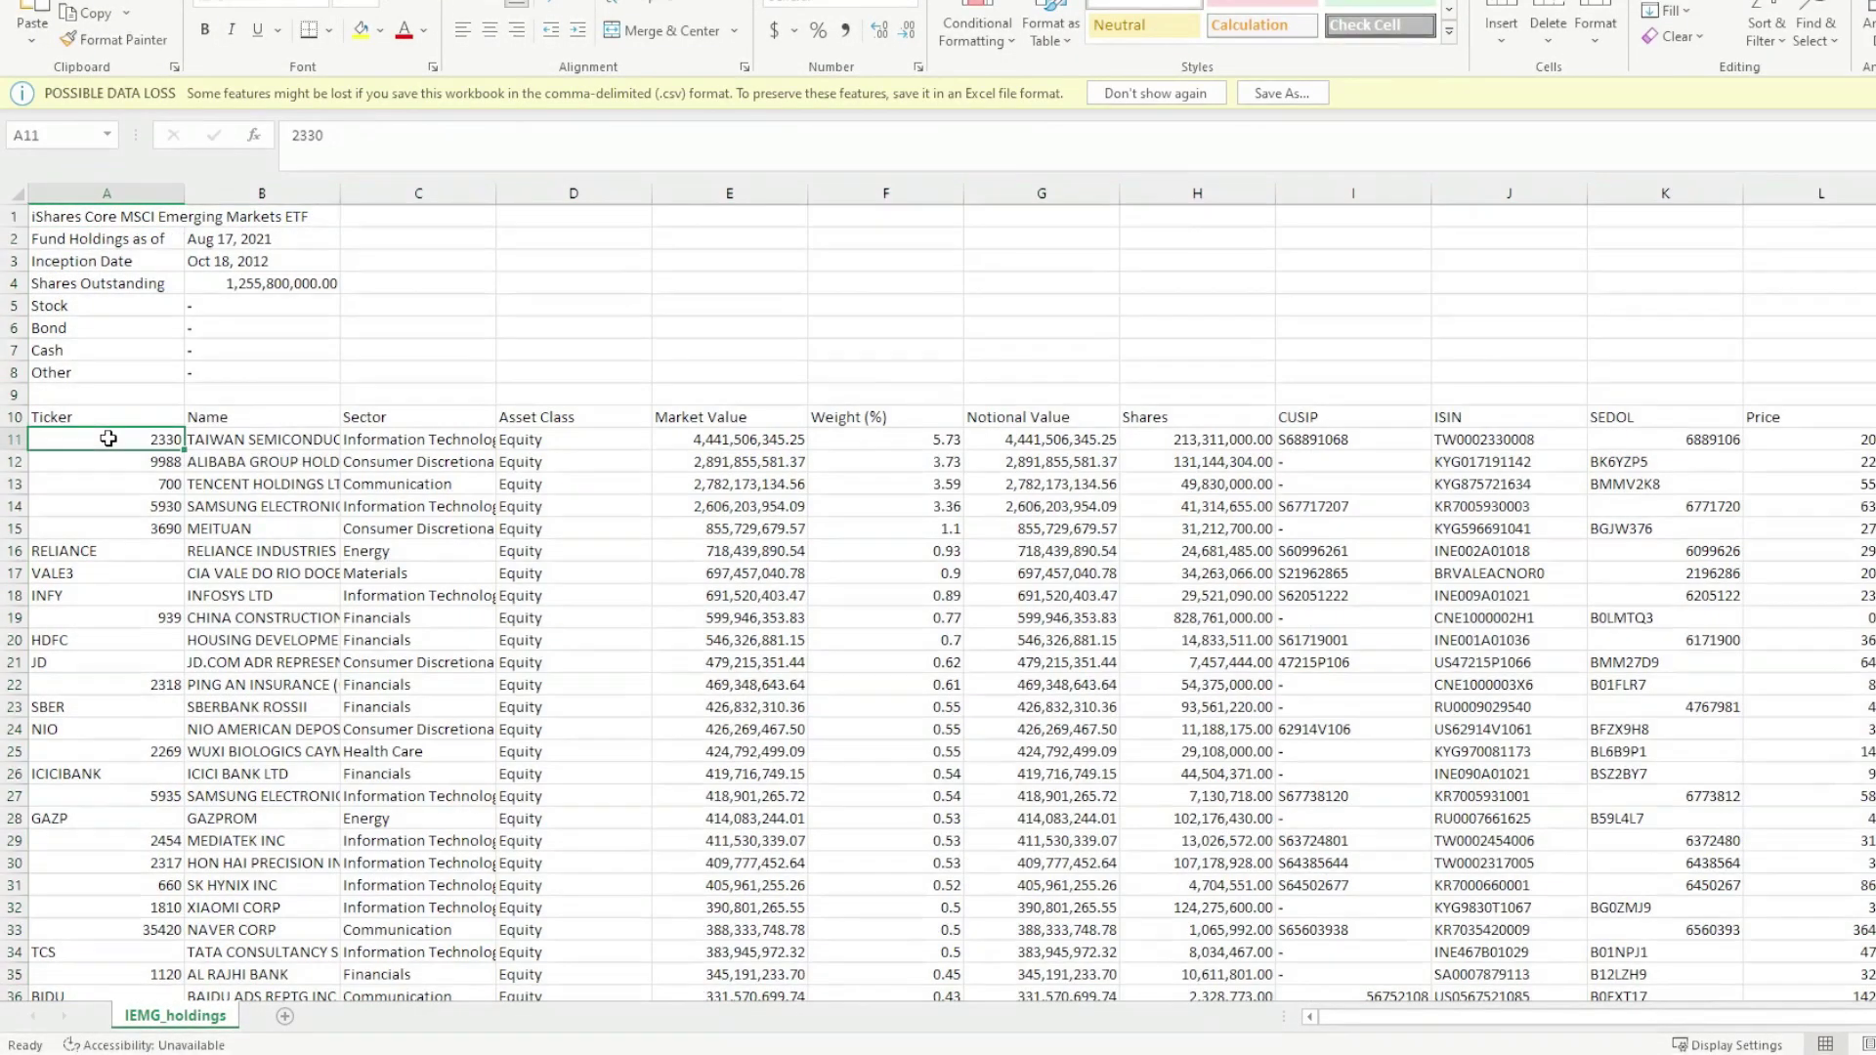
pyautogui.hotkey('ctrl', 'shift', 'Down')
pyautogui.hotkey('ctrl', 'c')
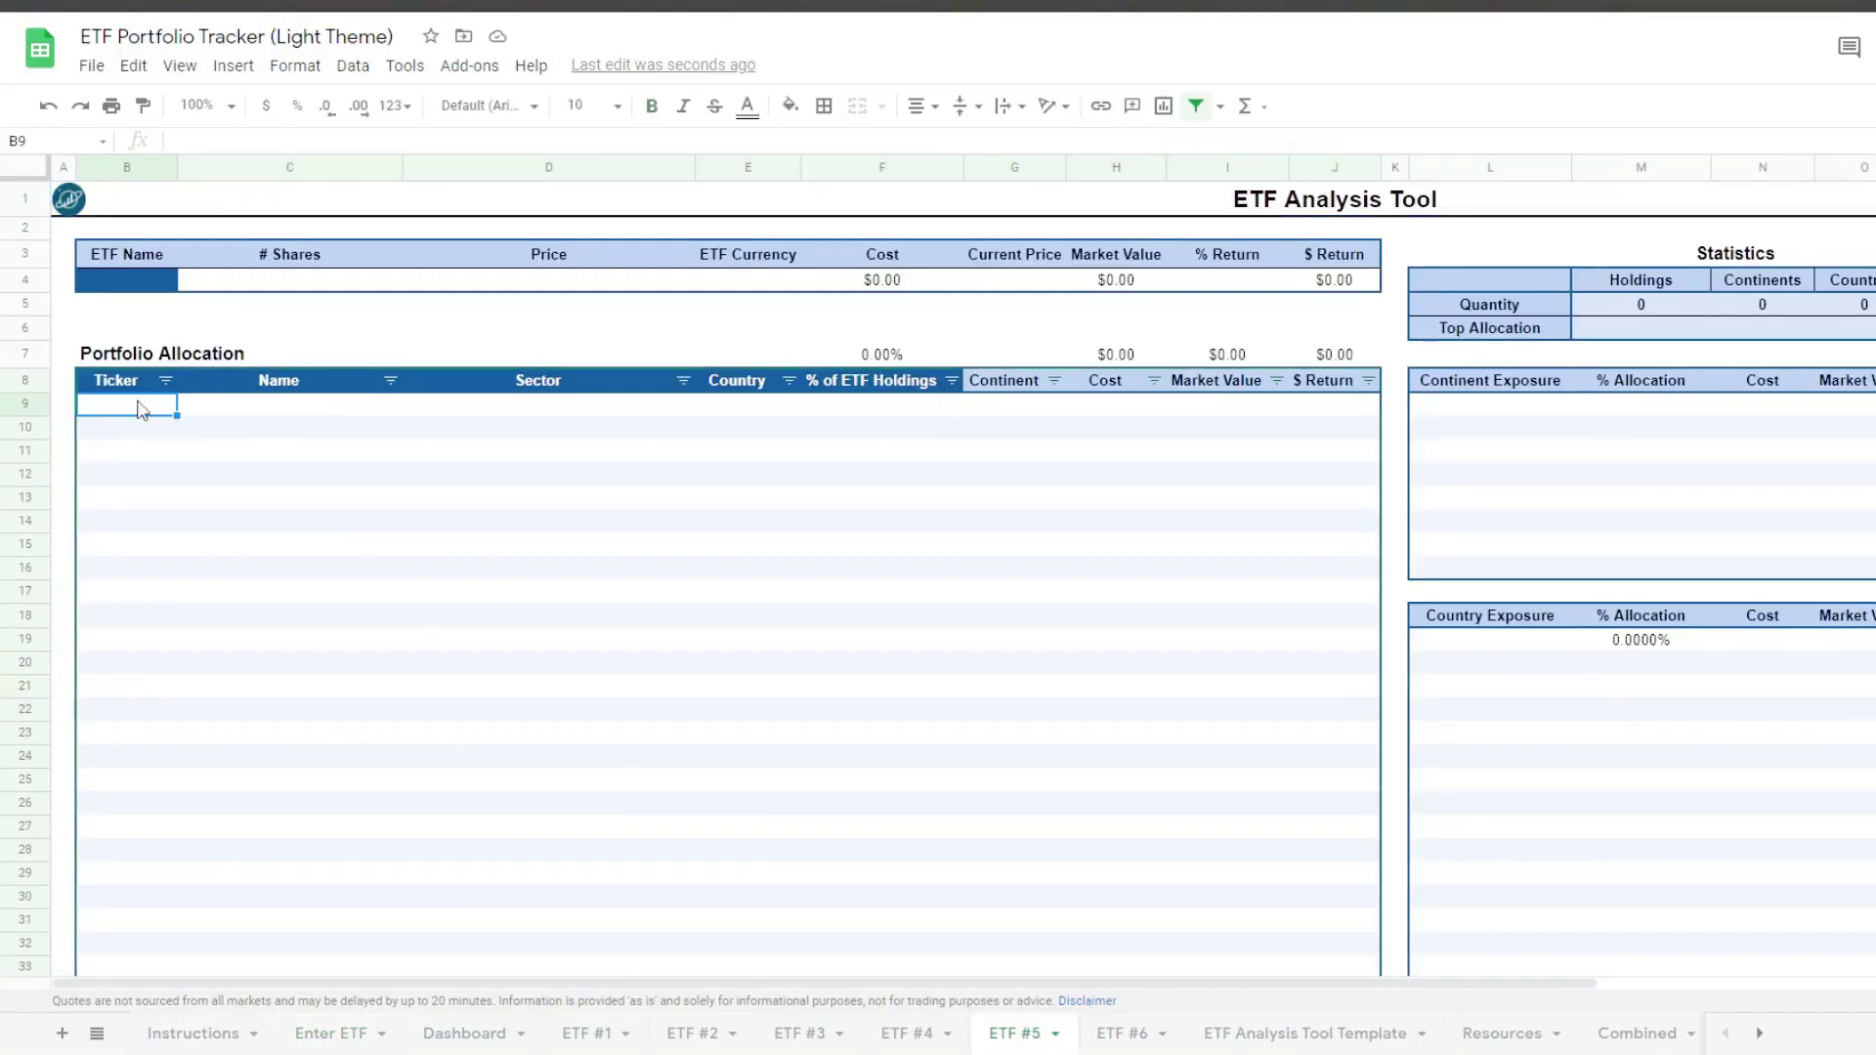
# Paste the IEMG tickers and holding names into the ETF #5 Ticker and Name columns
pyautogui.hotkey('ctrl', 'v')
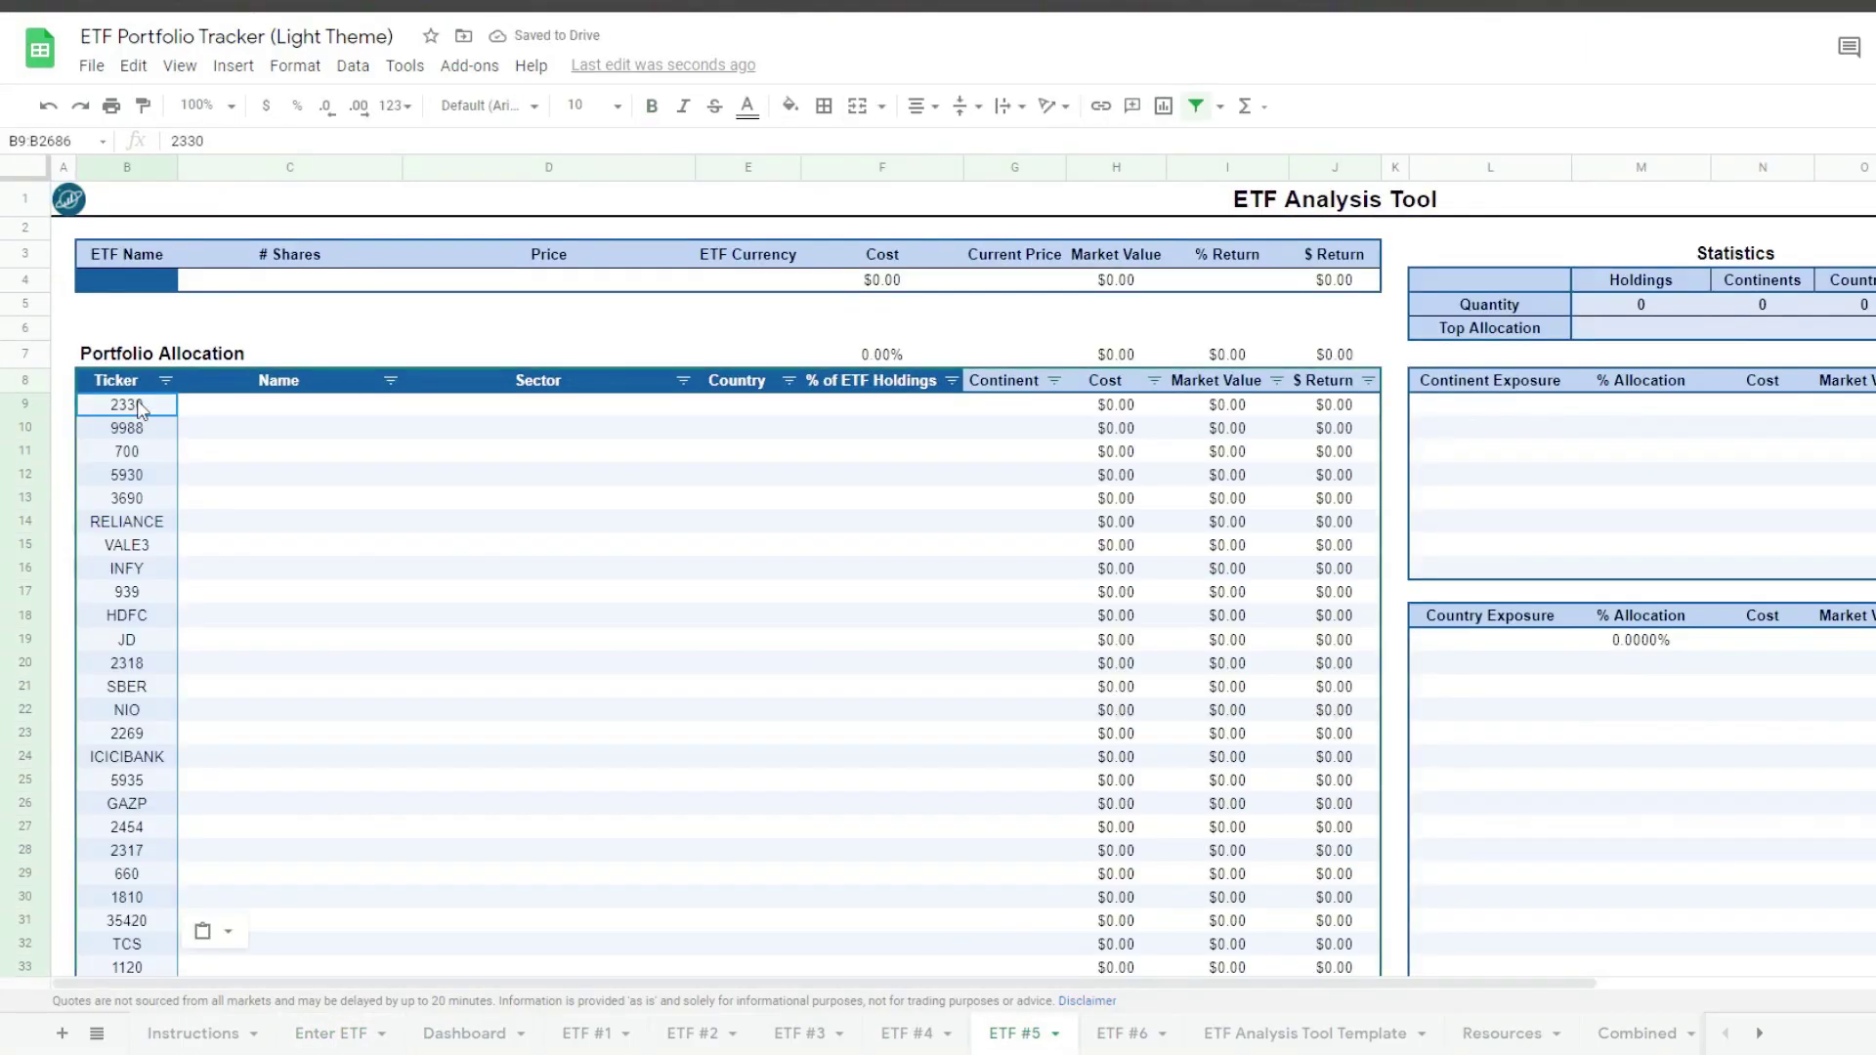
pyautogui.hotkey('alt', 'Tab')
pyautogui.press('Right')
pyautogui.hotkey('ctrl', 'shift', 'Down')
pyautogui.hotkey('ctrl', 'c')
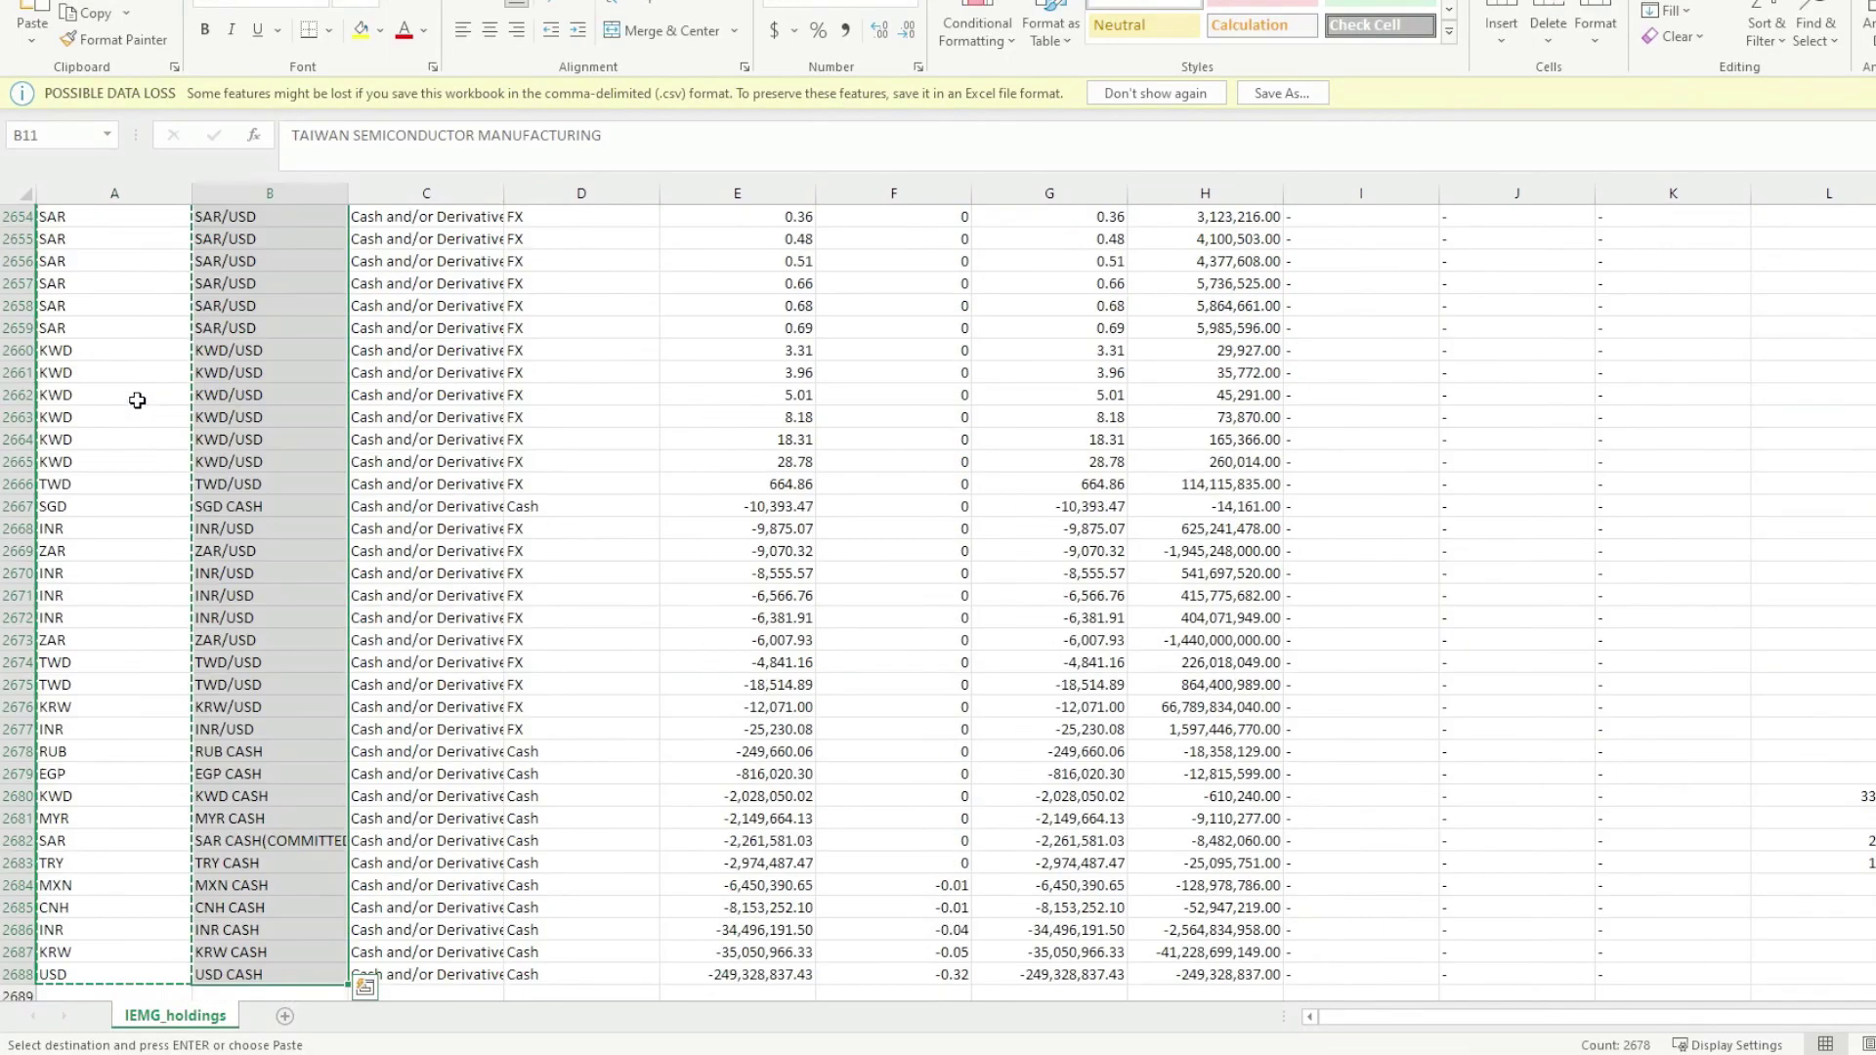
pyautogui.hotkey('alt', 'Tab')
pyautogui.hotkey('ctrl', 'v')
# Copy the IEMG sectors and countries into the ETF #5 Sector and Country columns
pyautogui.press('Right')
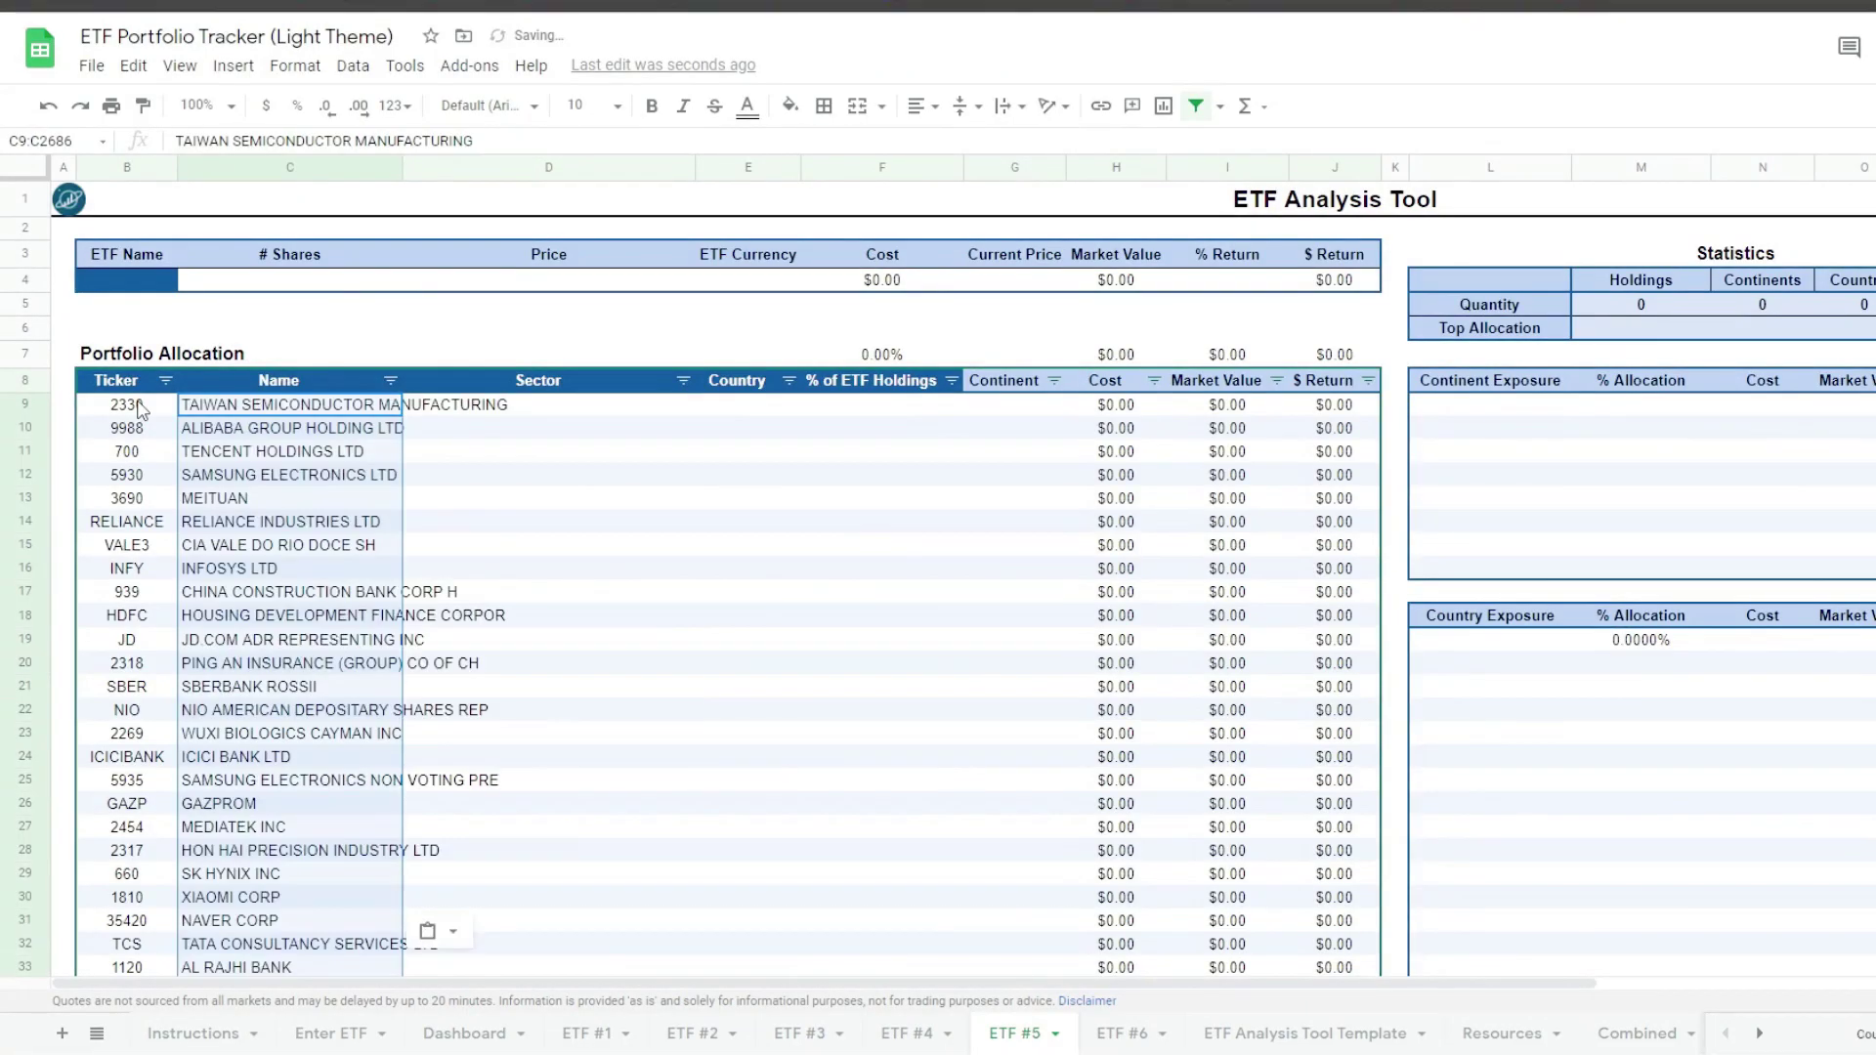
pyautogui.hotkey('alt', 'Tab')
pyautogui.press('Right')
pyautogui.hotkey('ctrl', 'shift', 'Down')
pyautogui.hotkey('ctrl', 'c')
pyautogui.hotkey('alt', 'Tab')
pyautogui.hotkey('ctrl', 'v')
pyautogui.press('Right')
pyautogui.hotkey('alt', 'Tab')
pyautogui.press('Right')
pyautogui.hotkey('ctrl', 'shift', 'Down')
pyautogui.hotkey('ctrl', 'c')
pyautogui.hotkey('alt', 'Tab')
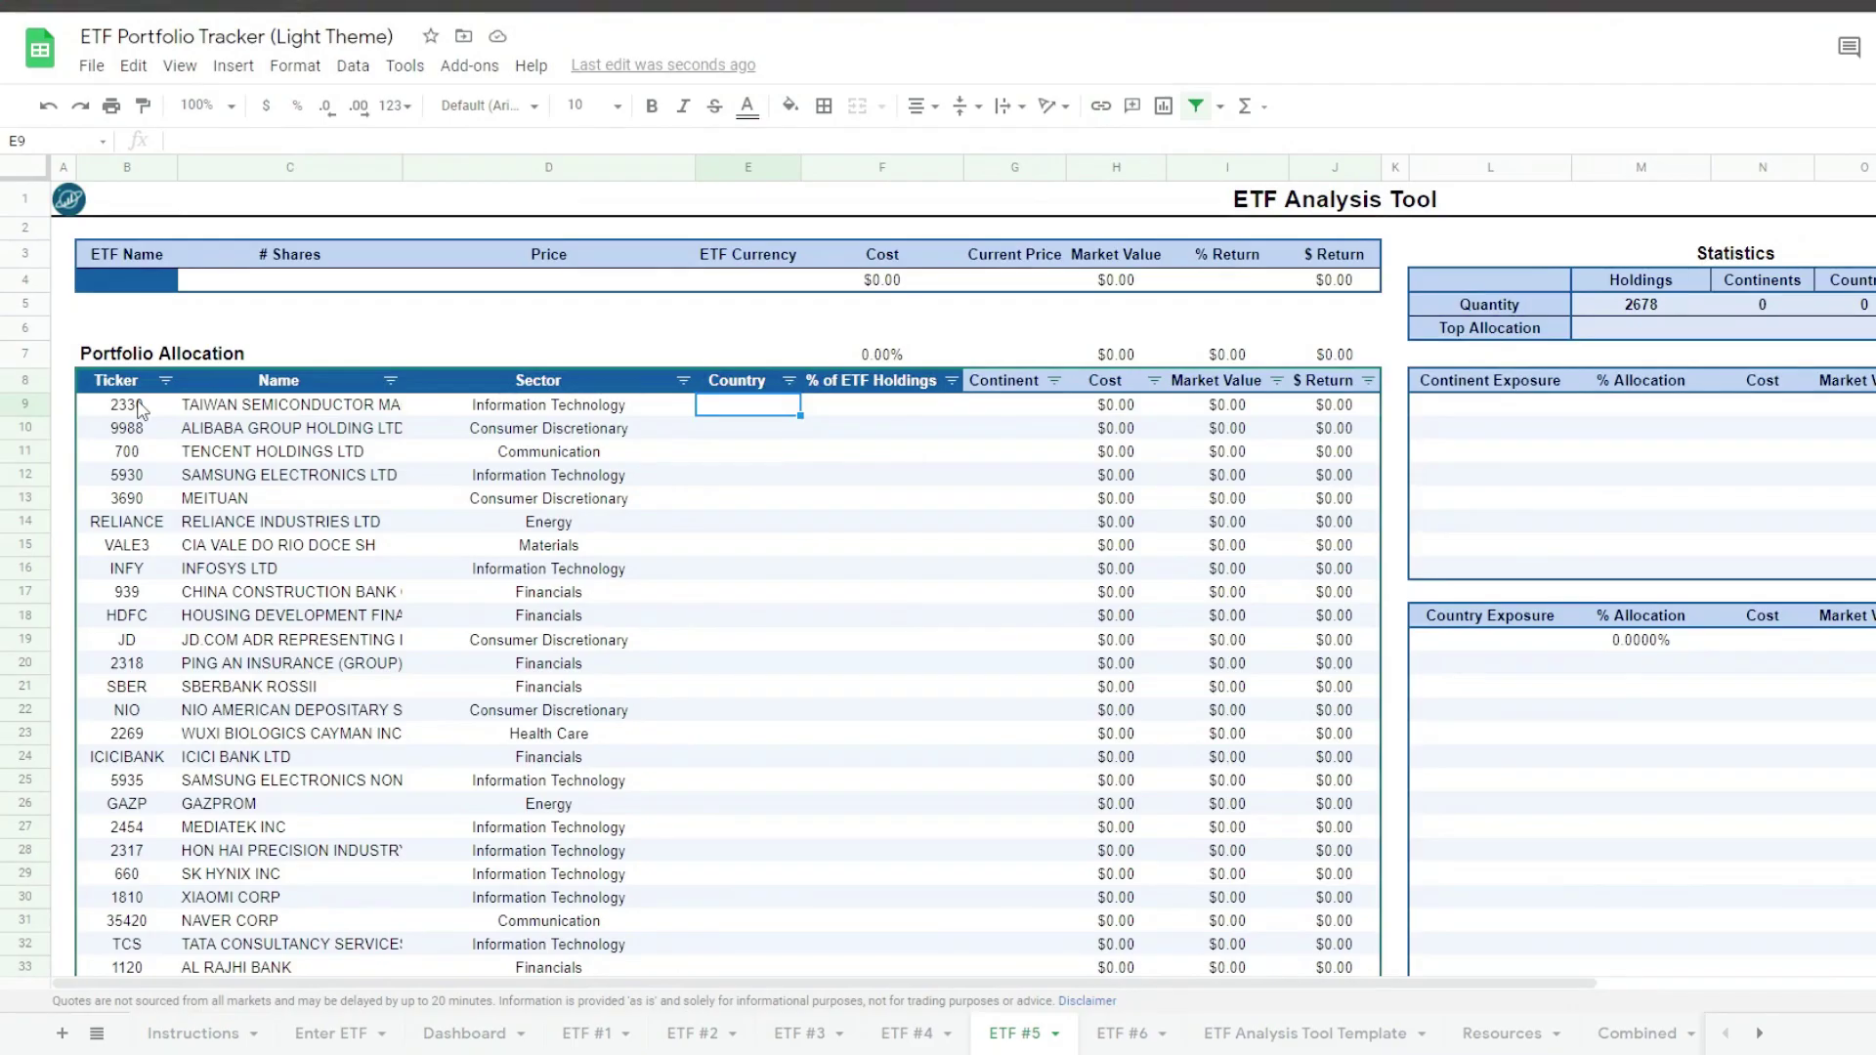
pyautogui.hotkey('ctrl', 'v')
# Insert a helper column beside the holdings weights with the formula =F11/100
pyautogui.press('Right')
pyautogui.hotkey('alt', 'Tab')
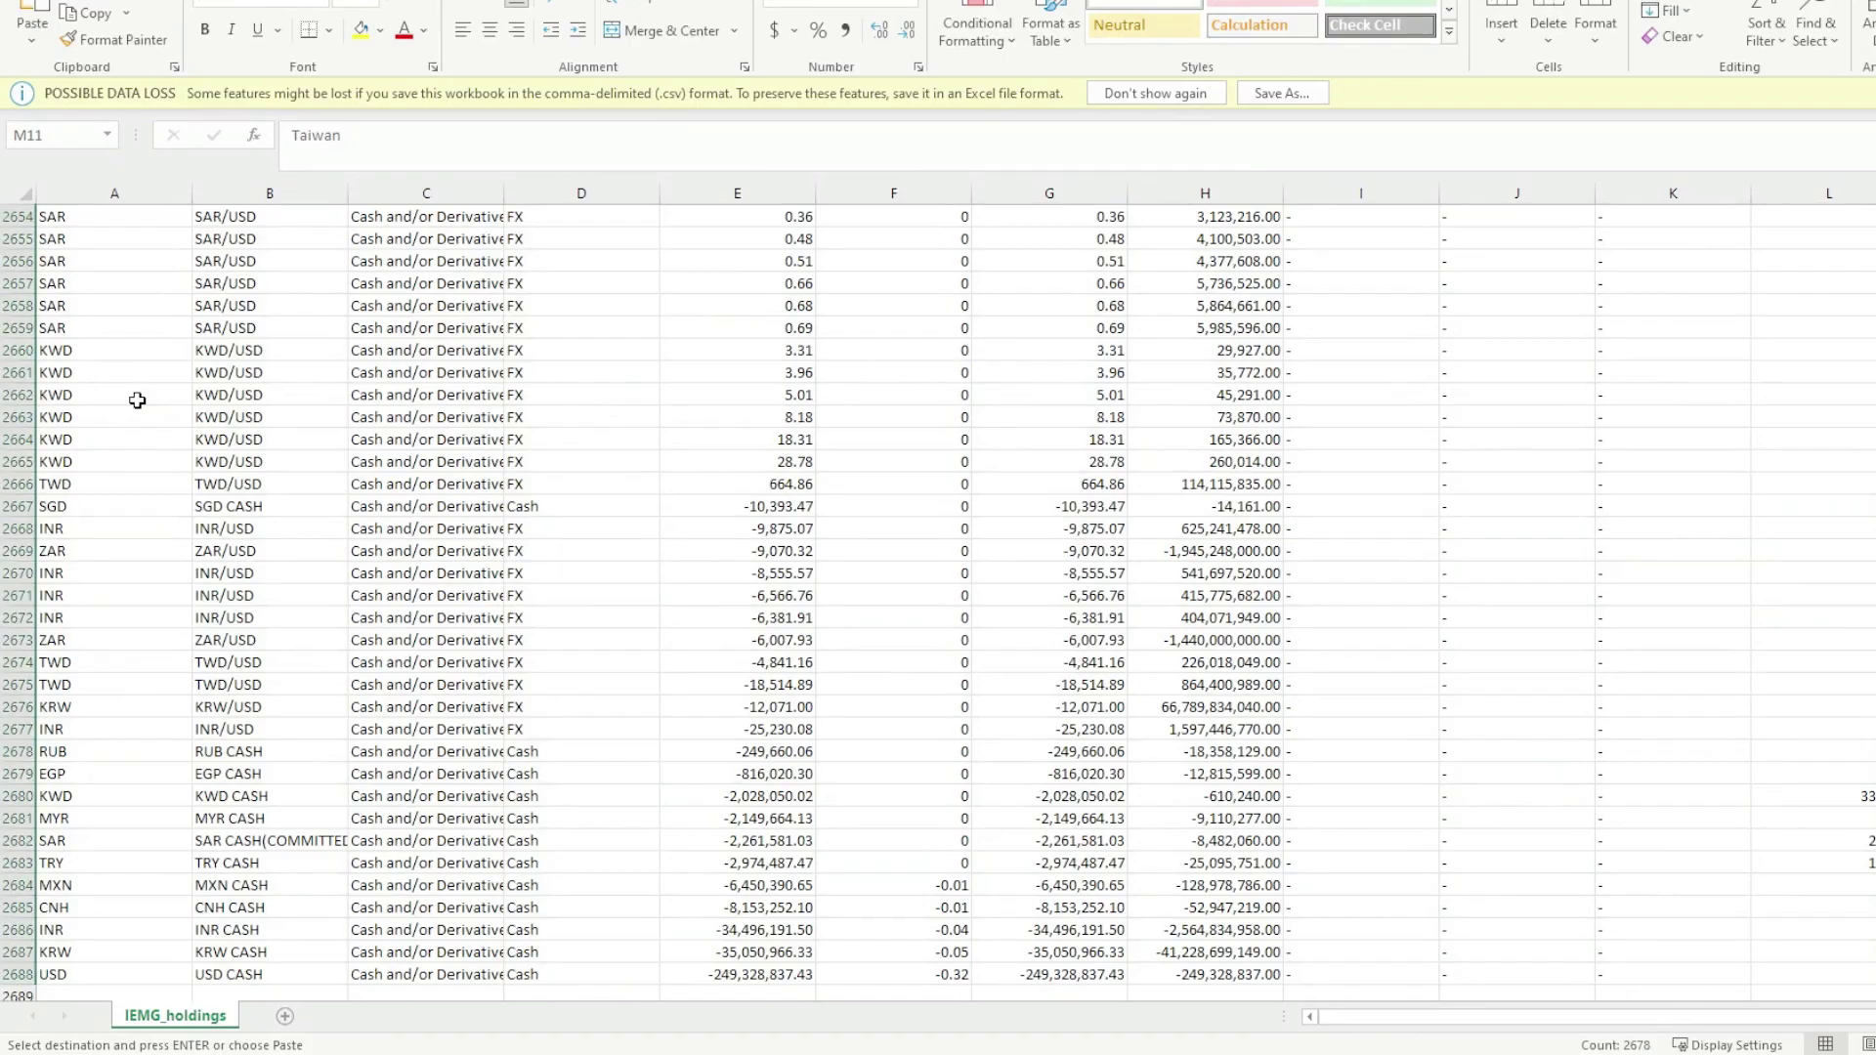
pyautogui.hotkey('ctrl', 'Up')
pyautogui.press('Escape')
pyautogui.click(866, 414)
pyautogui.scroll(-2, 931, 421)
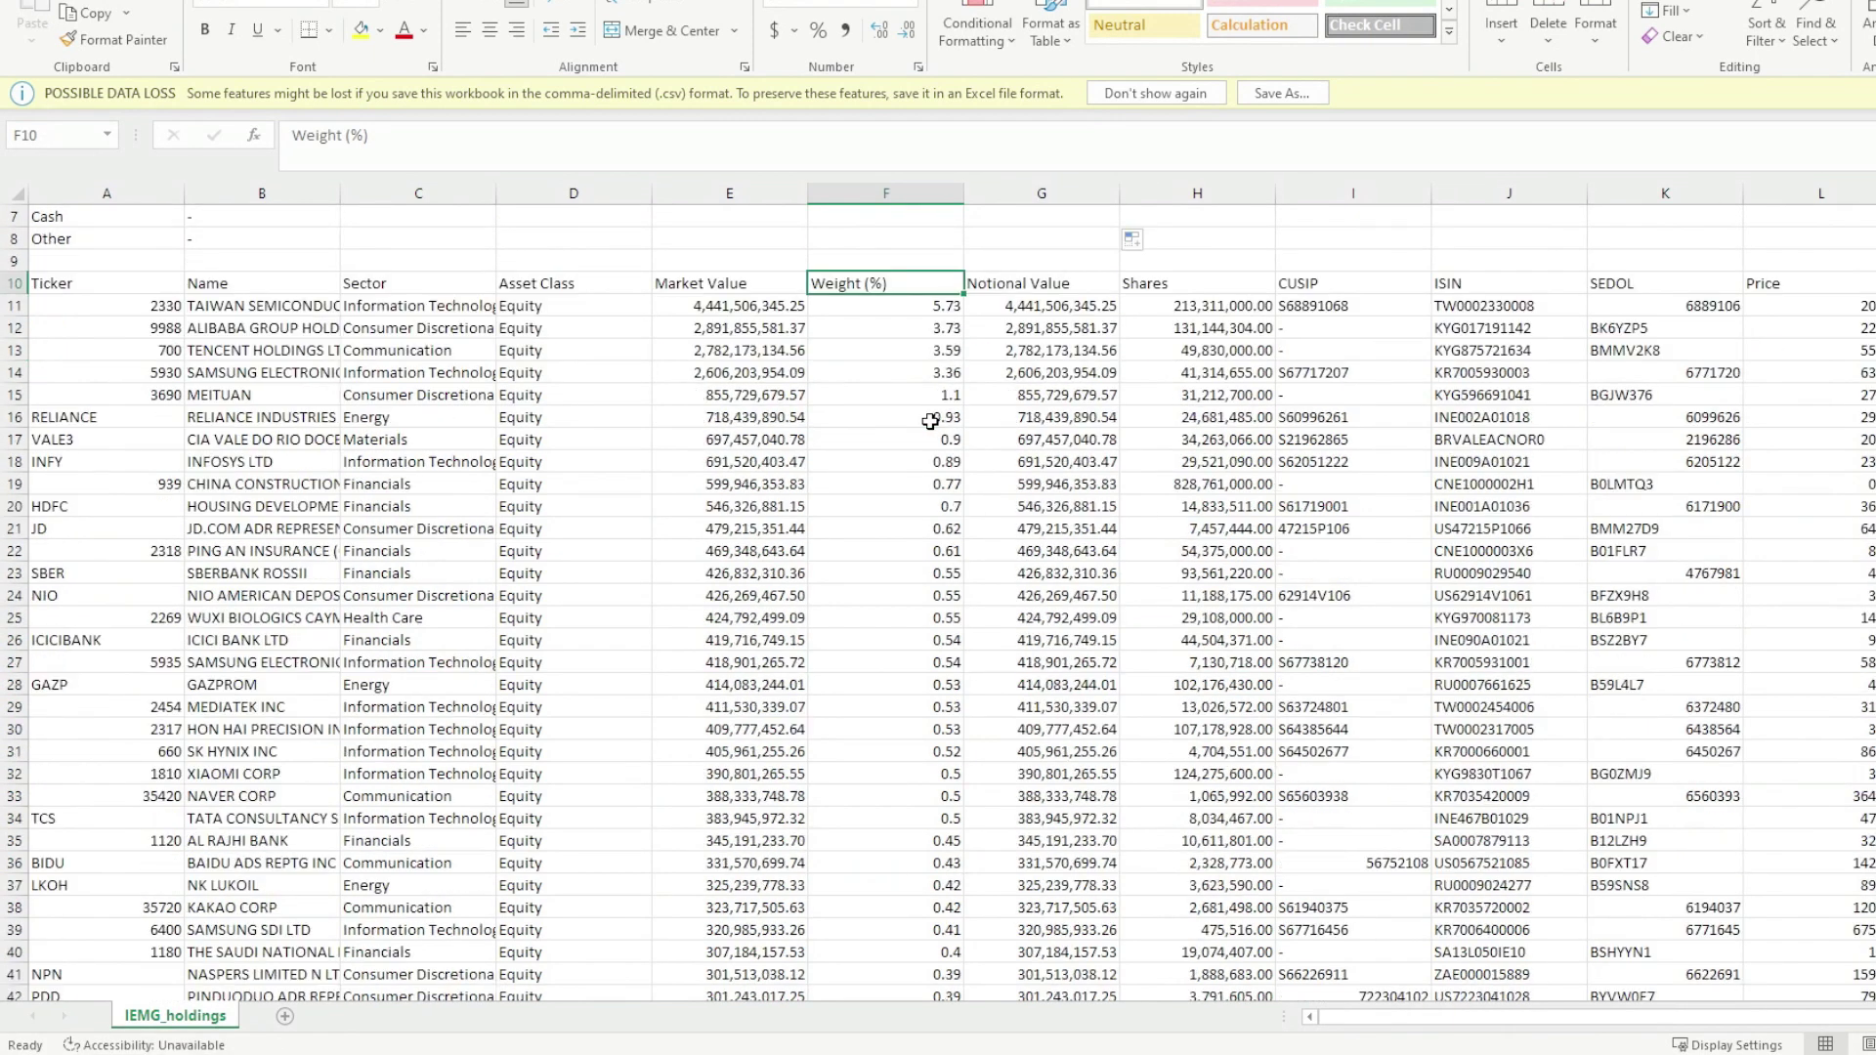
pyautogui.click(1075, 207)
pyautogui.hotkey('ctrl', 'shift', 'Down')
pyautogui.hotkey('ctrl', 'shift', 'Down')
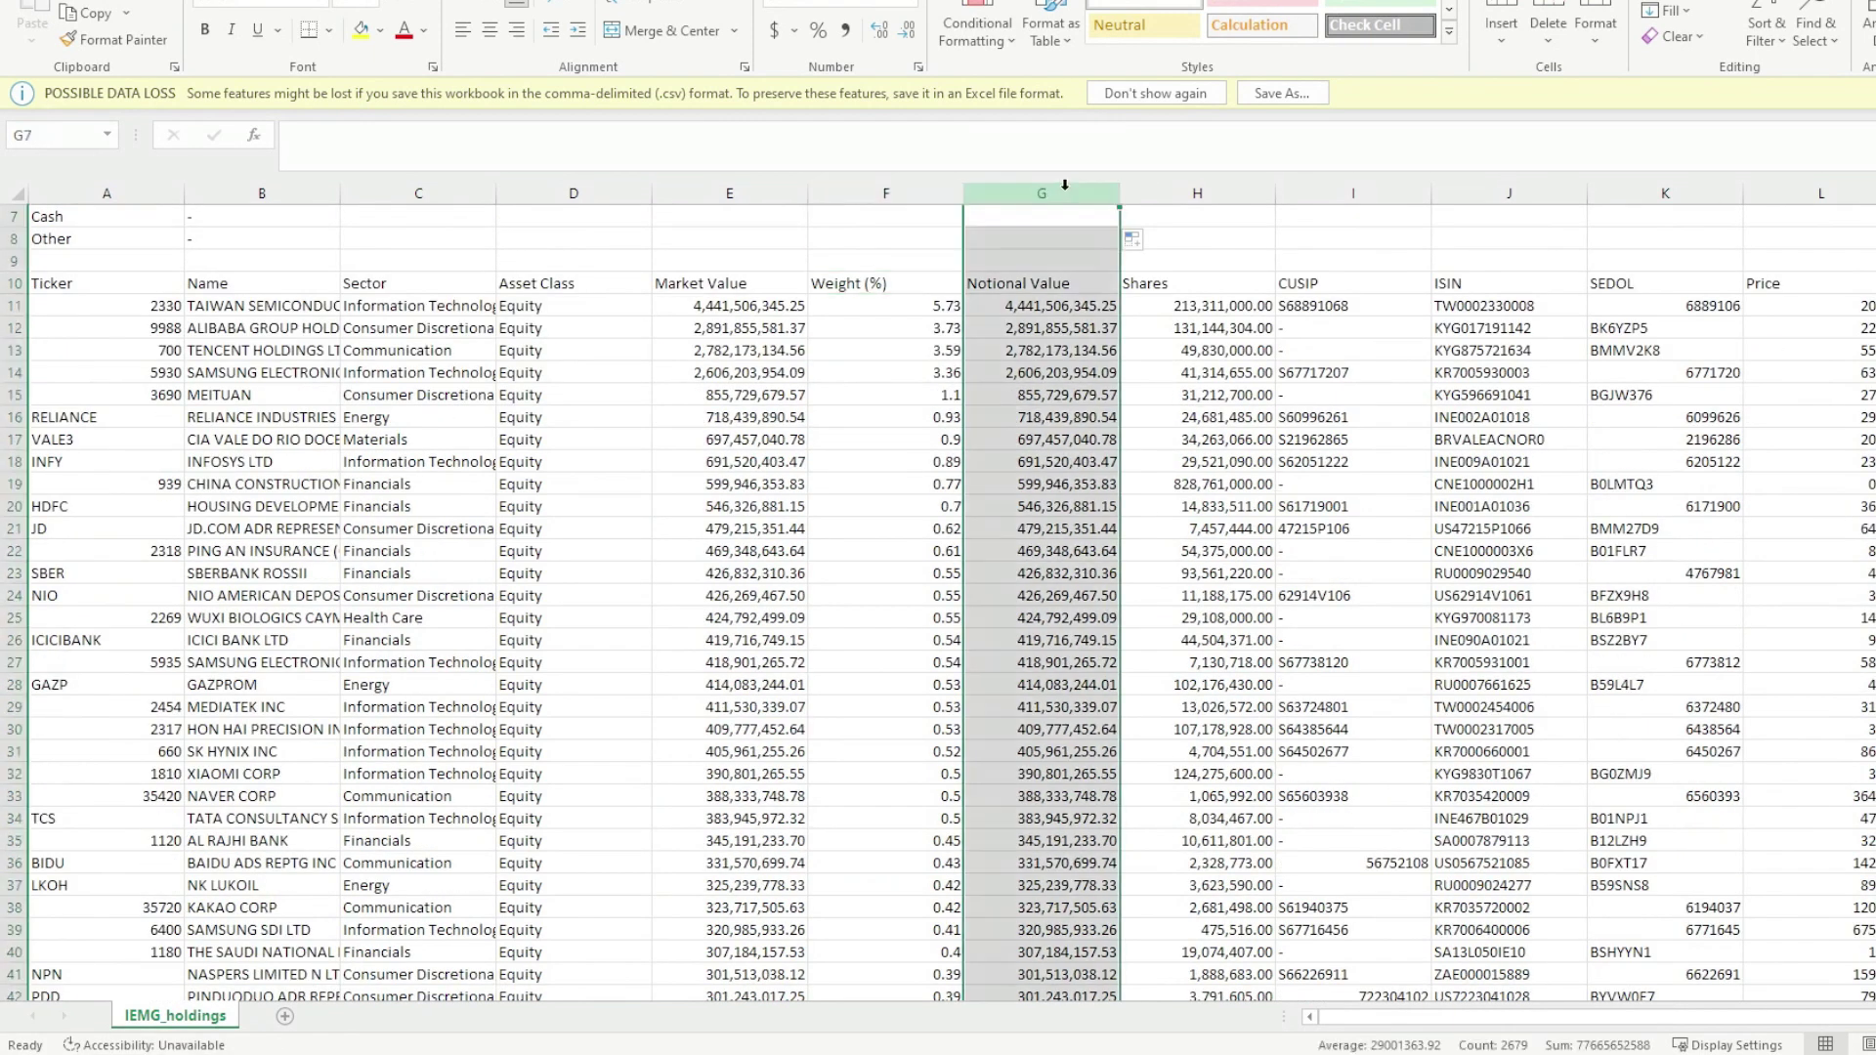
pyautogui.rightClick(1075, 207)
pyautogui.click(1135, 372)
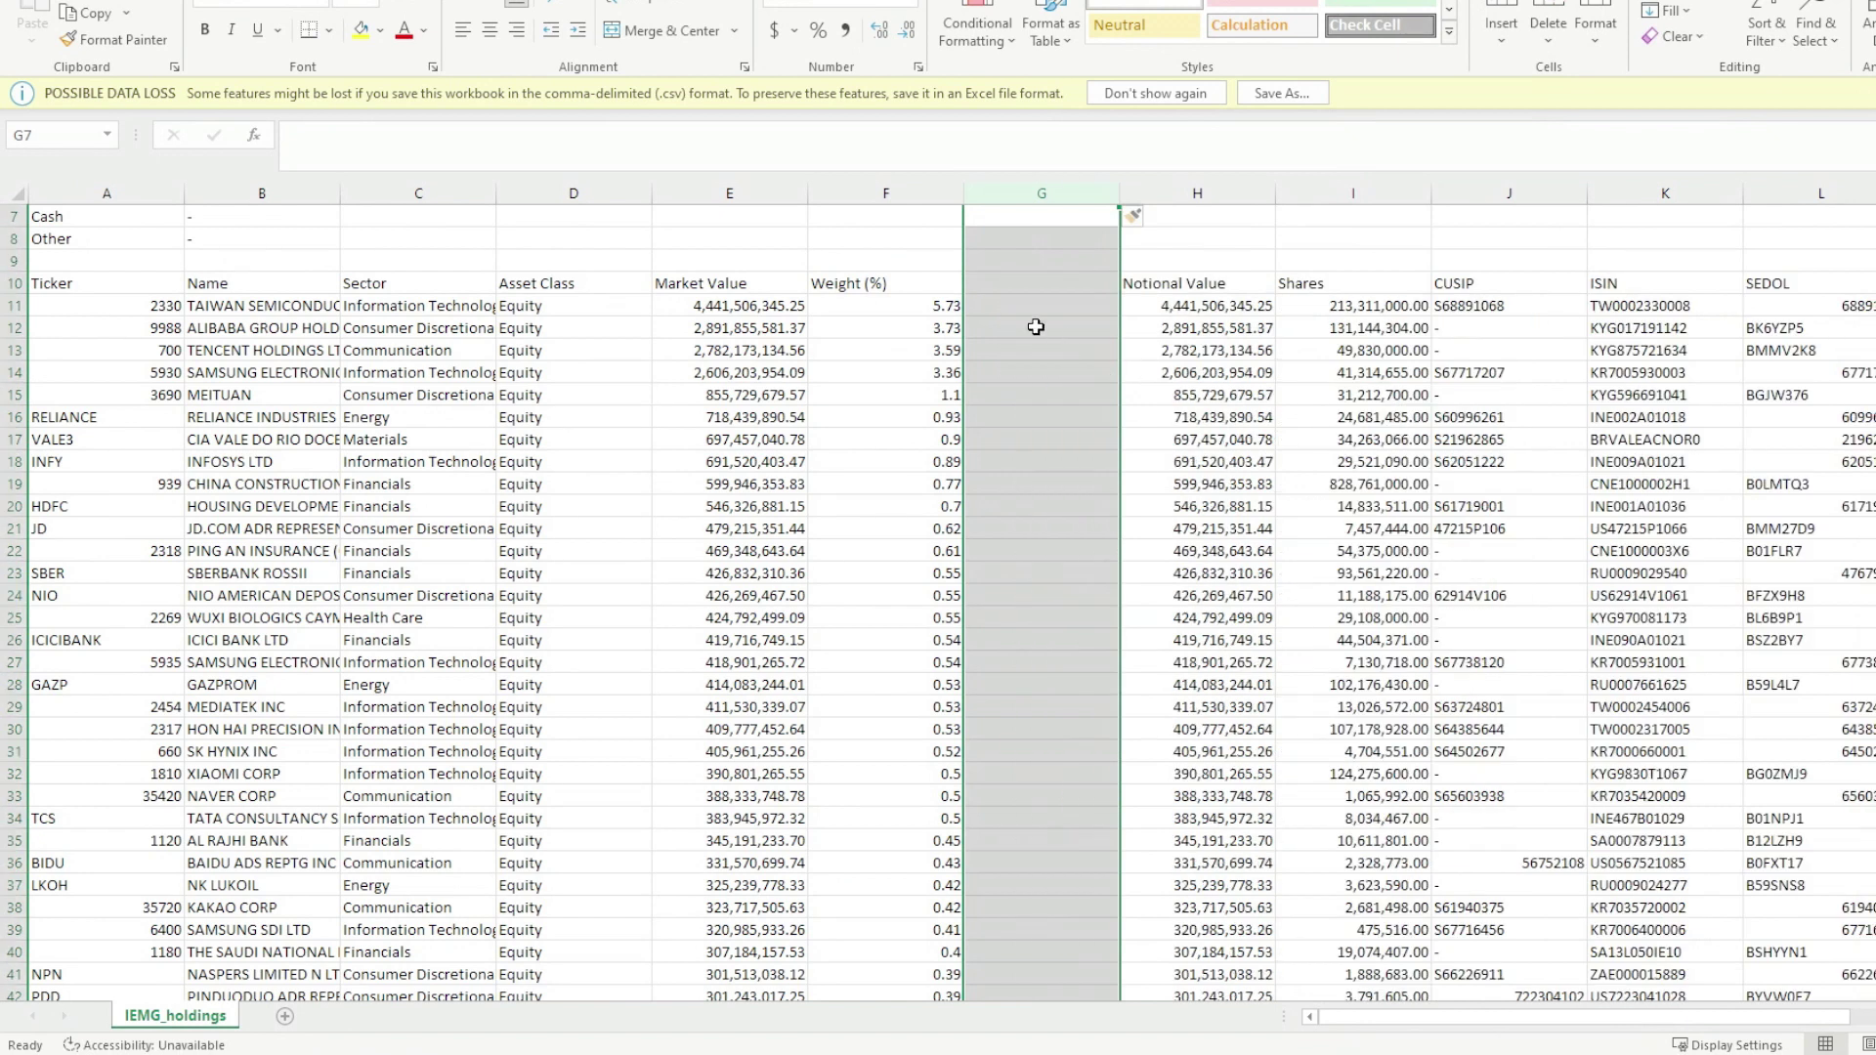
pyautogui.click(1012, 304)
pyautogui.write('=F11/100')
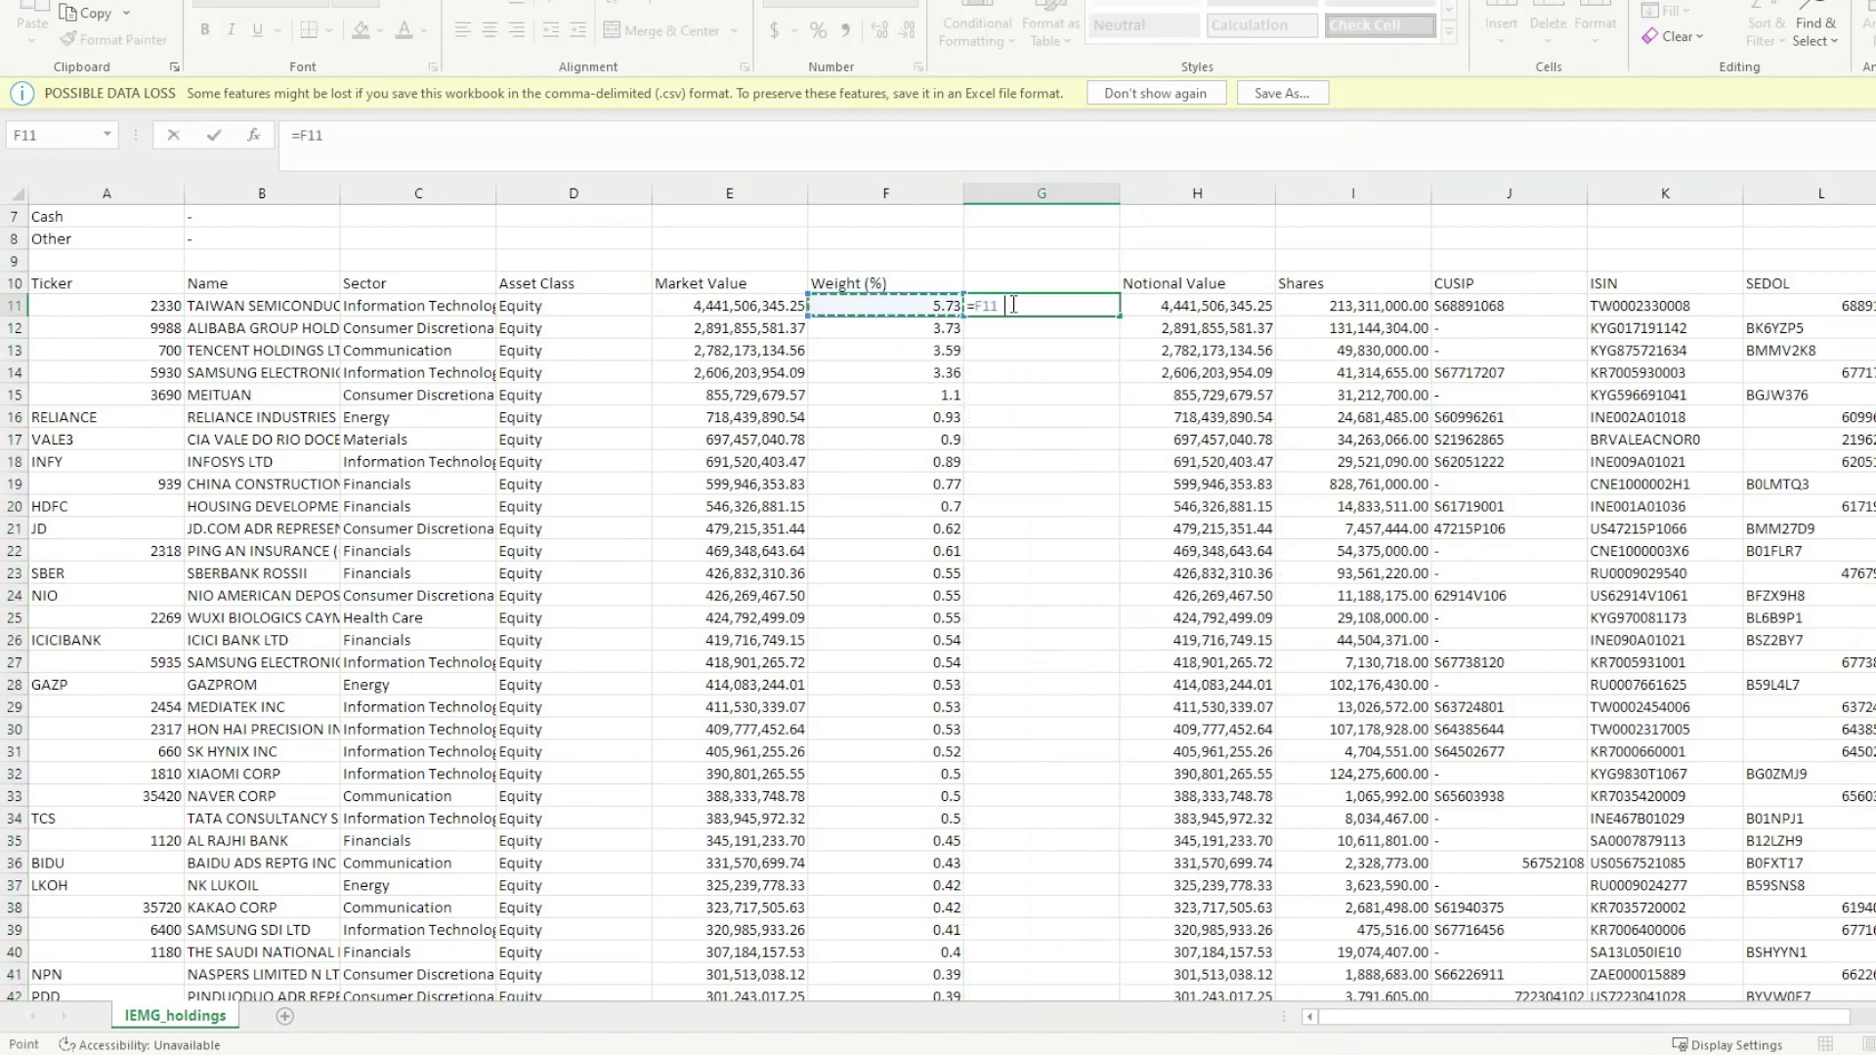
pyautogui.press('Return')
# Fill the formula down, paste the decimal weights into % of ETF Holdings, format as percent
pyautogui.click(1011, 304)
pyautogui.hotkey('ctrl', 'shift', 'Down')
pyautogui.hotkey('ctrl', 'd')
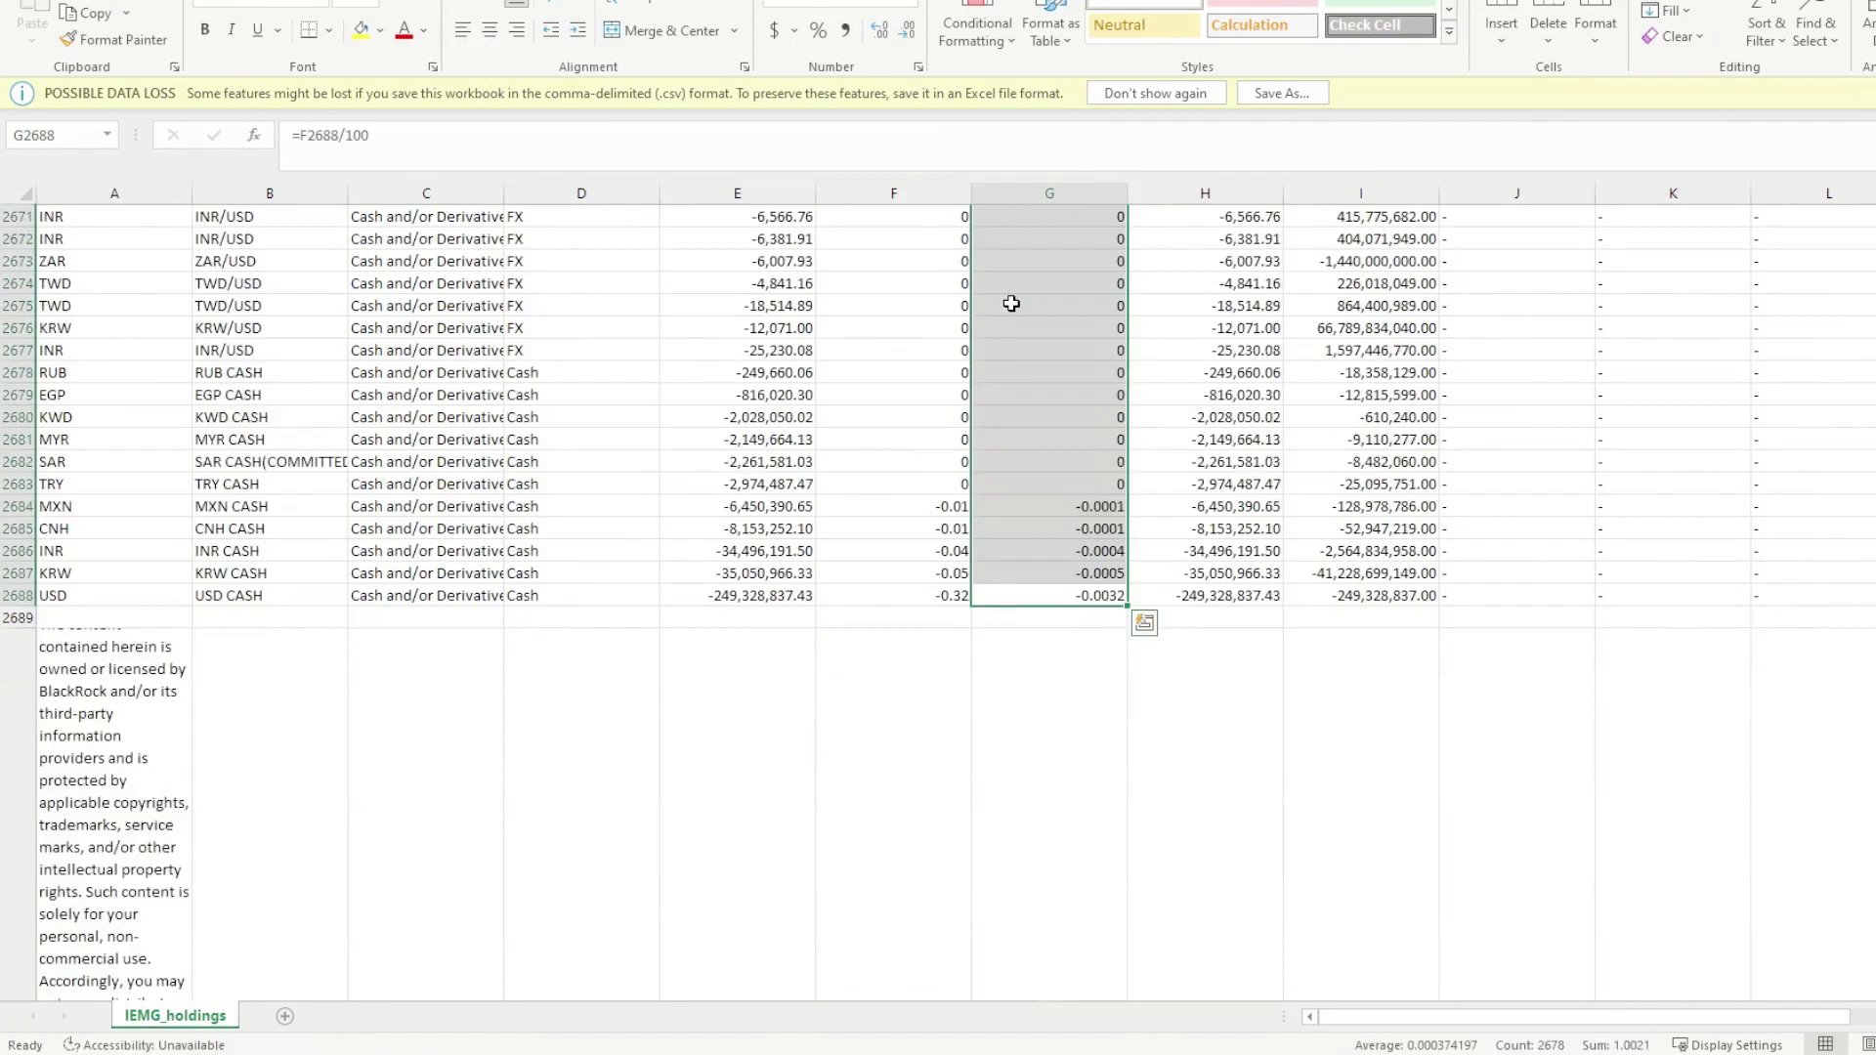
pyautogui.hotkey('alt', 'Tab')
pyautogui.hotkey('ctrl', 'v')
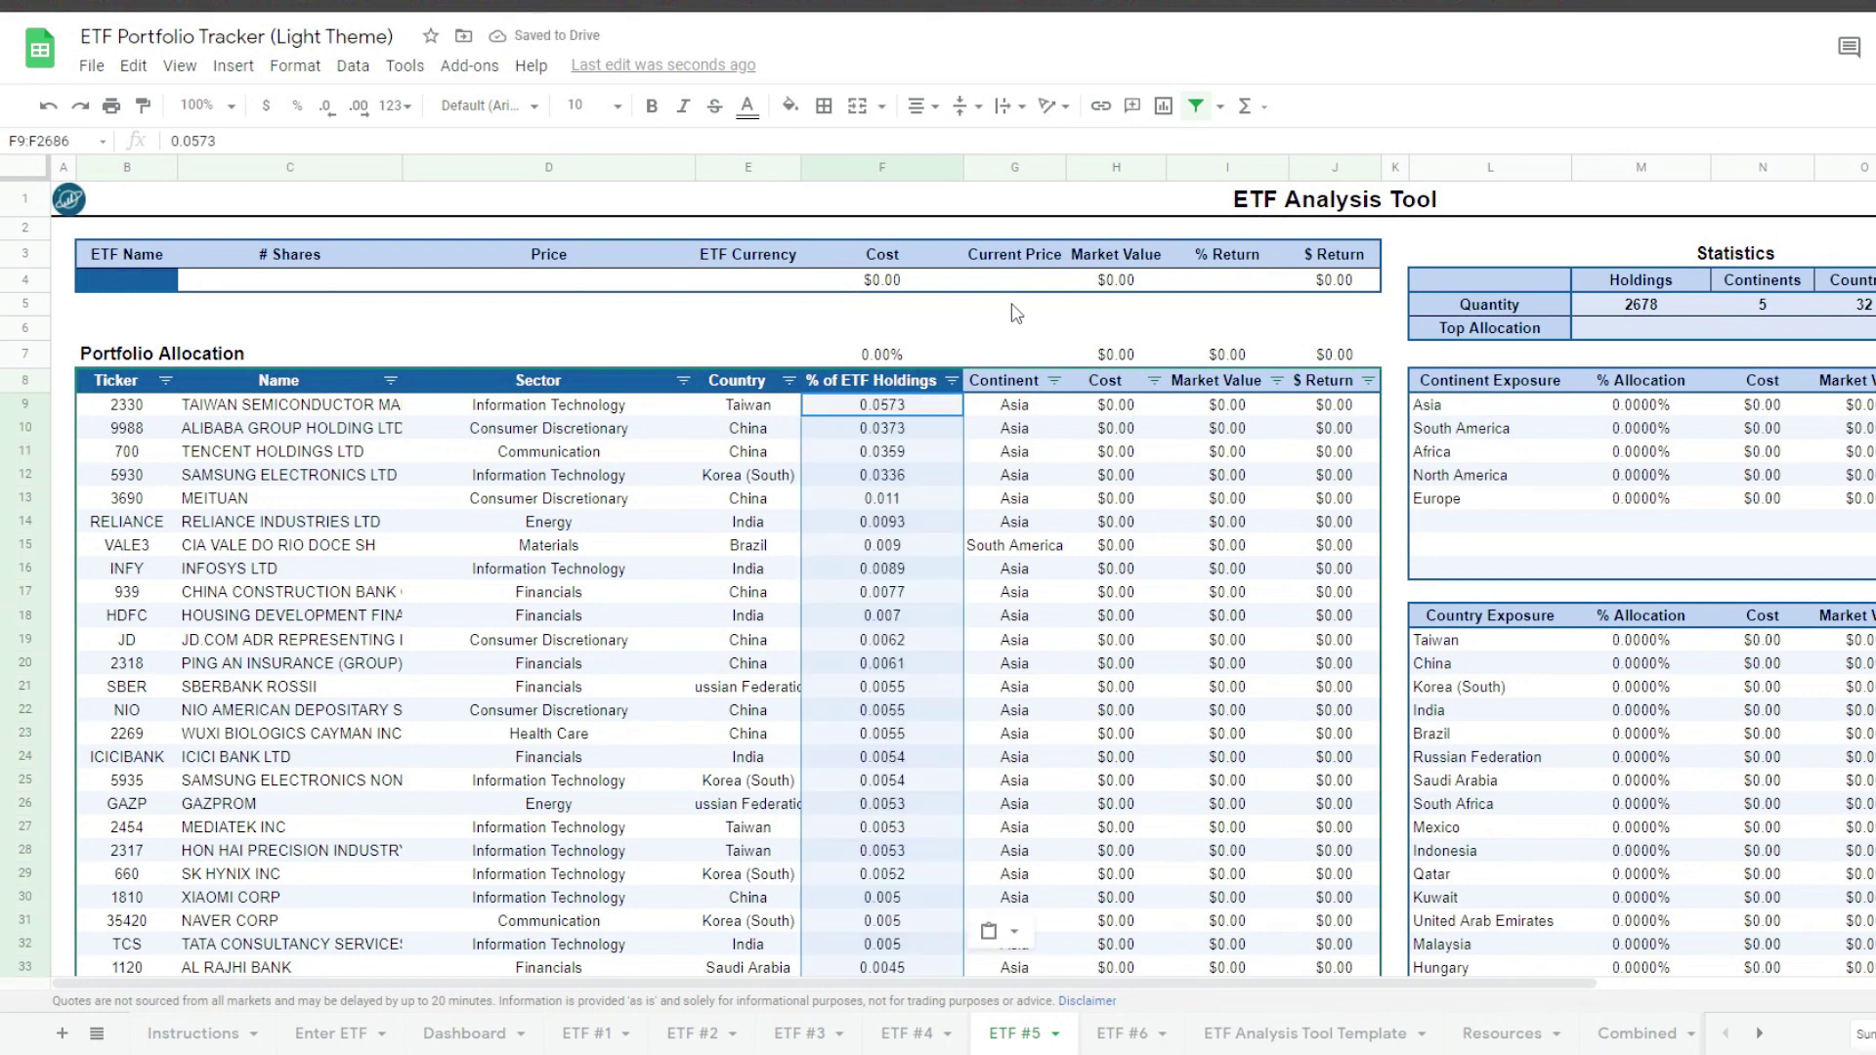
pyautogui.click(299, 107)
# Enter NYSEARCA:IEMG as the ETF #5 fund ticker in B4, then go to the Dashboard
pyautogui.click(139, 281)
pyautogui.write('NYSEARCA:IEMG')
pyautogui.press('Return')
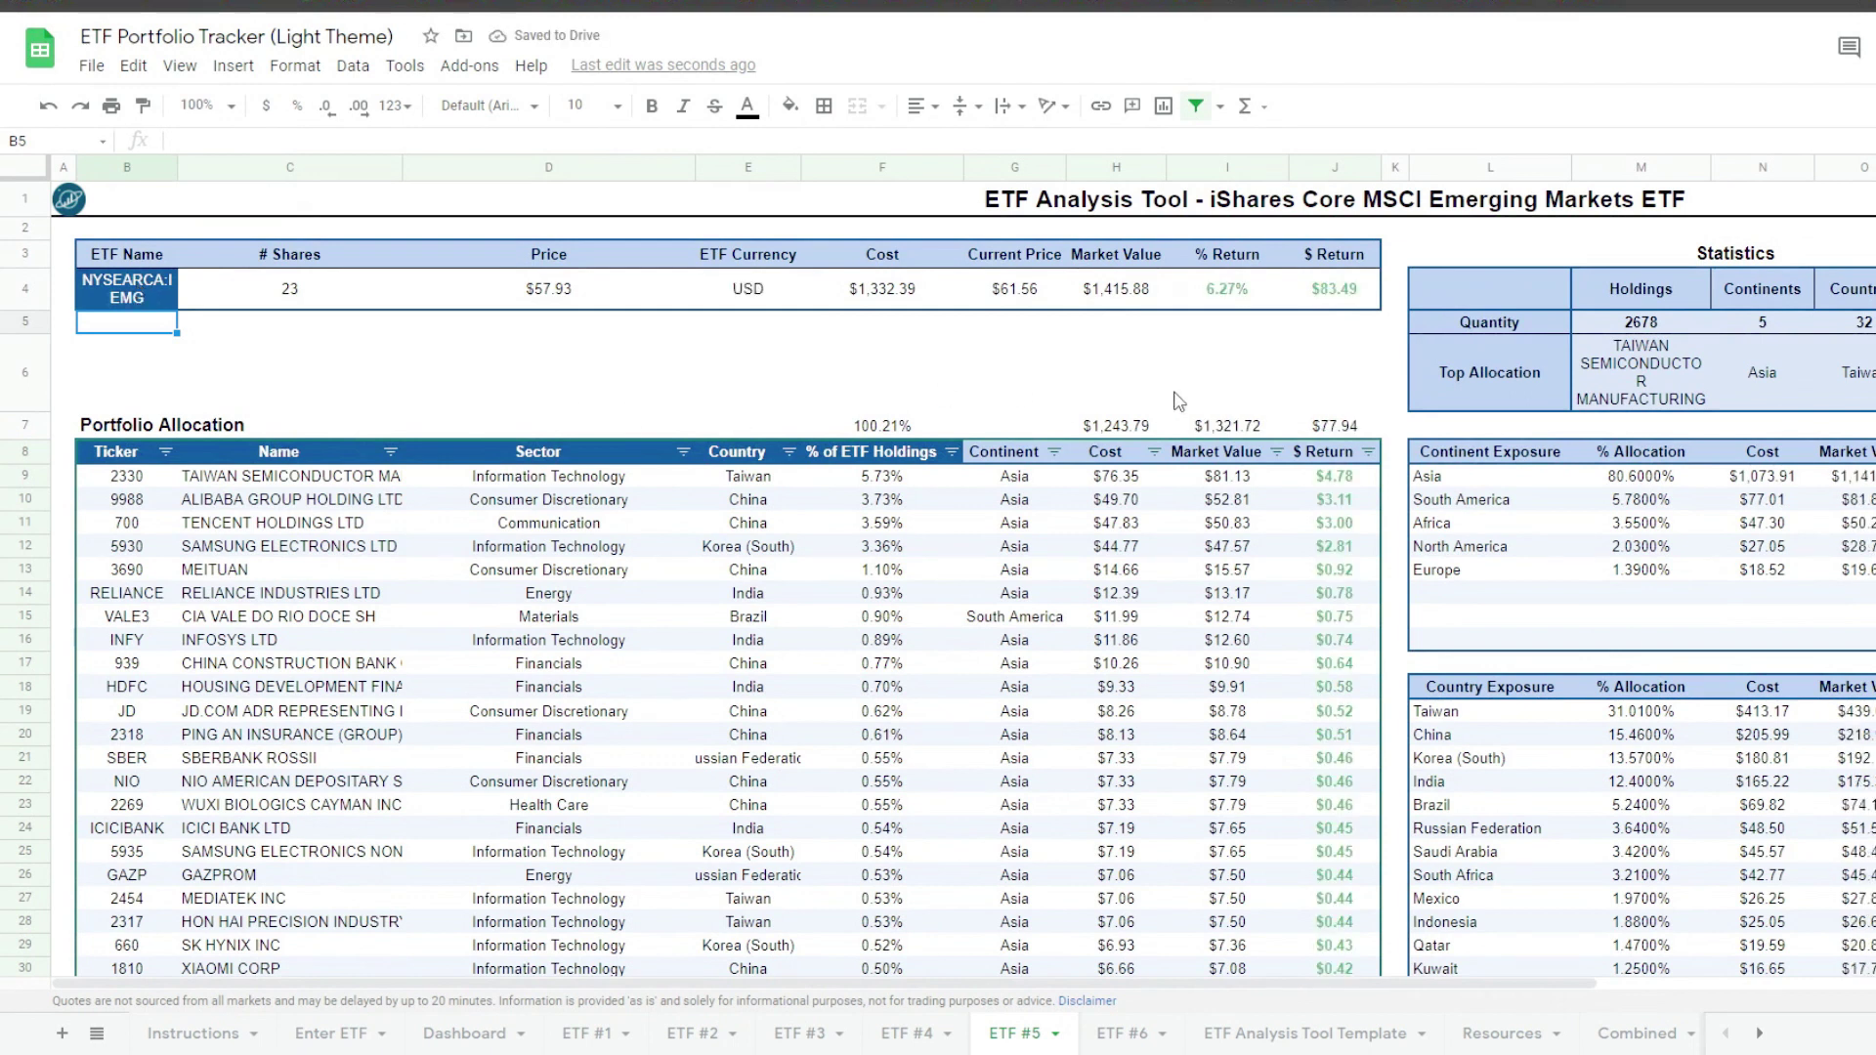
pyautogui.moveTo(1212, 985); pyautogui.dragTo(580, 1041)
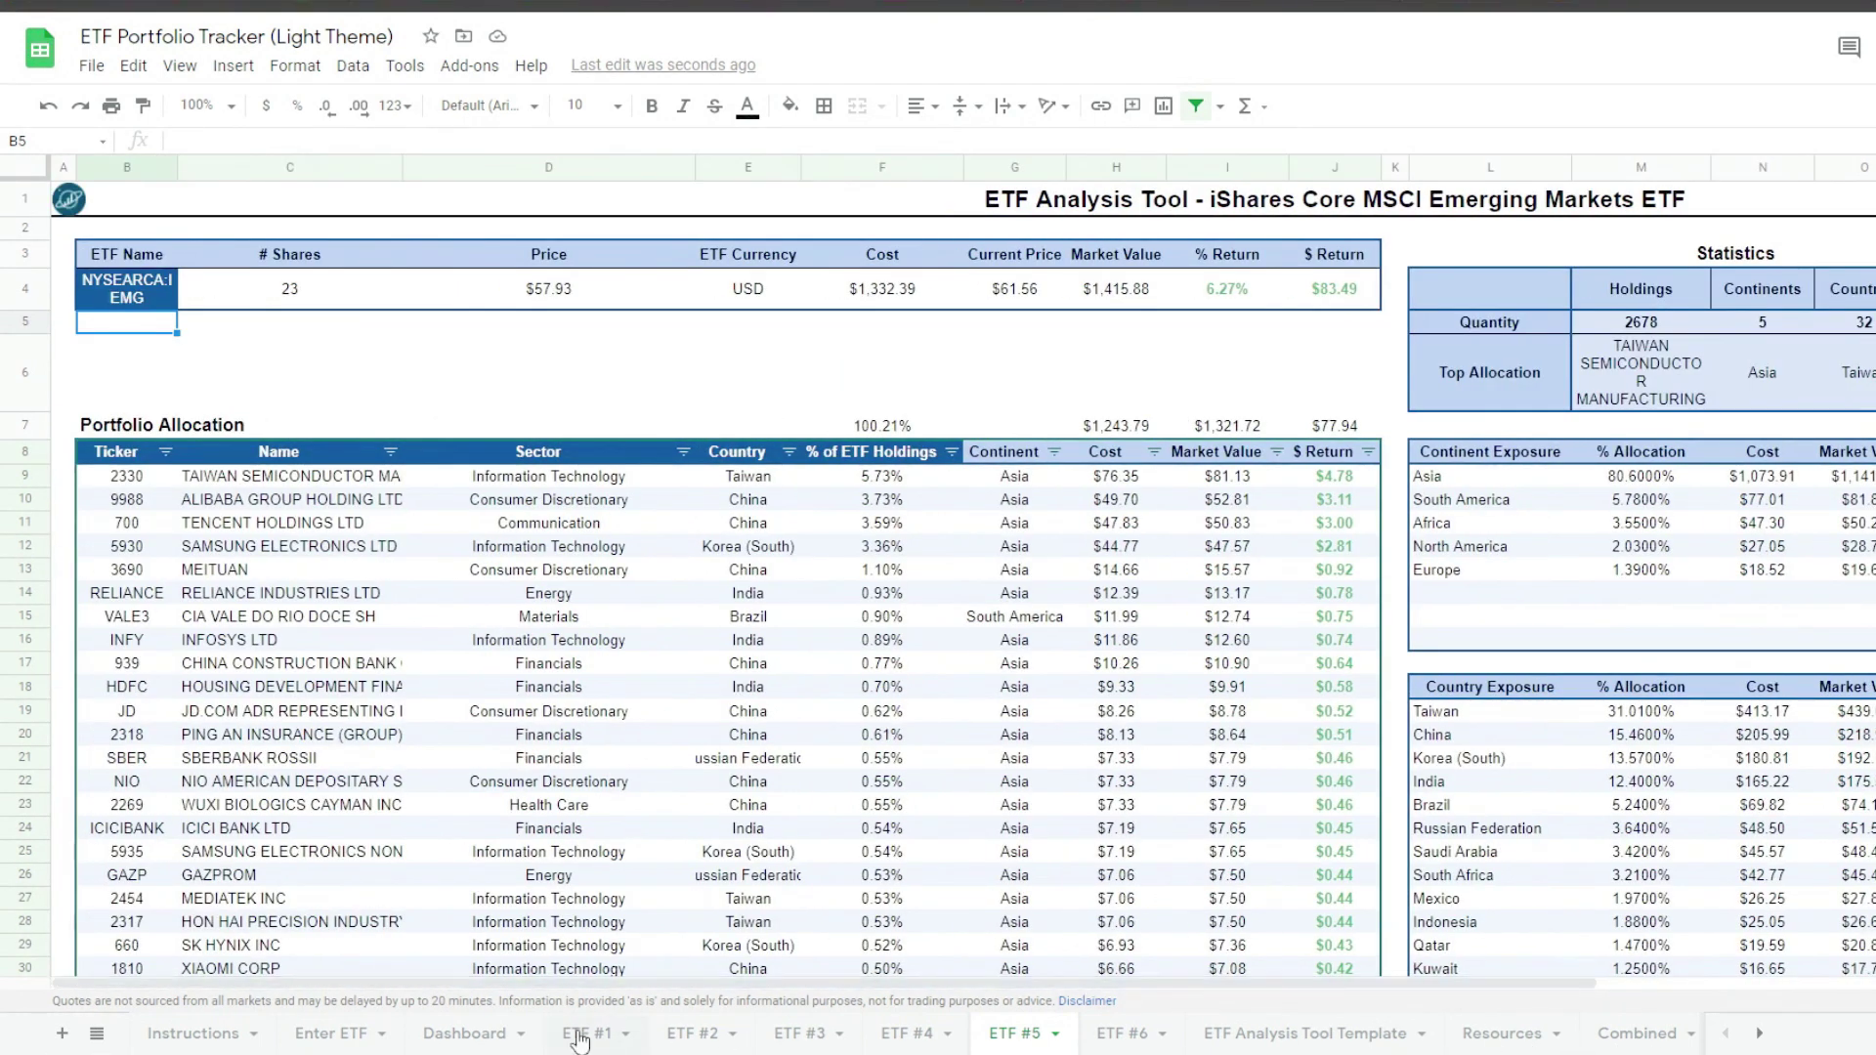
pyautogui.click(464, 1036)
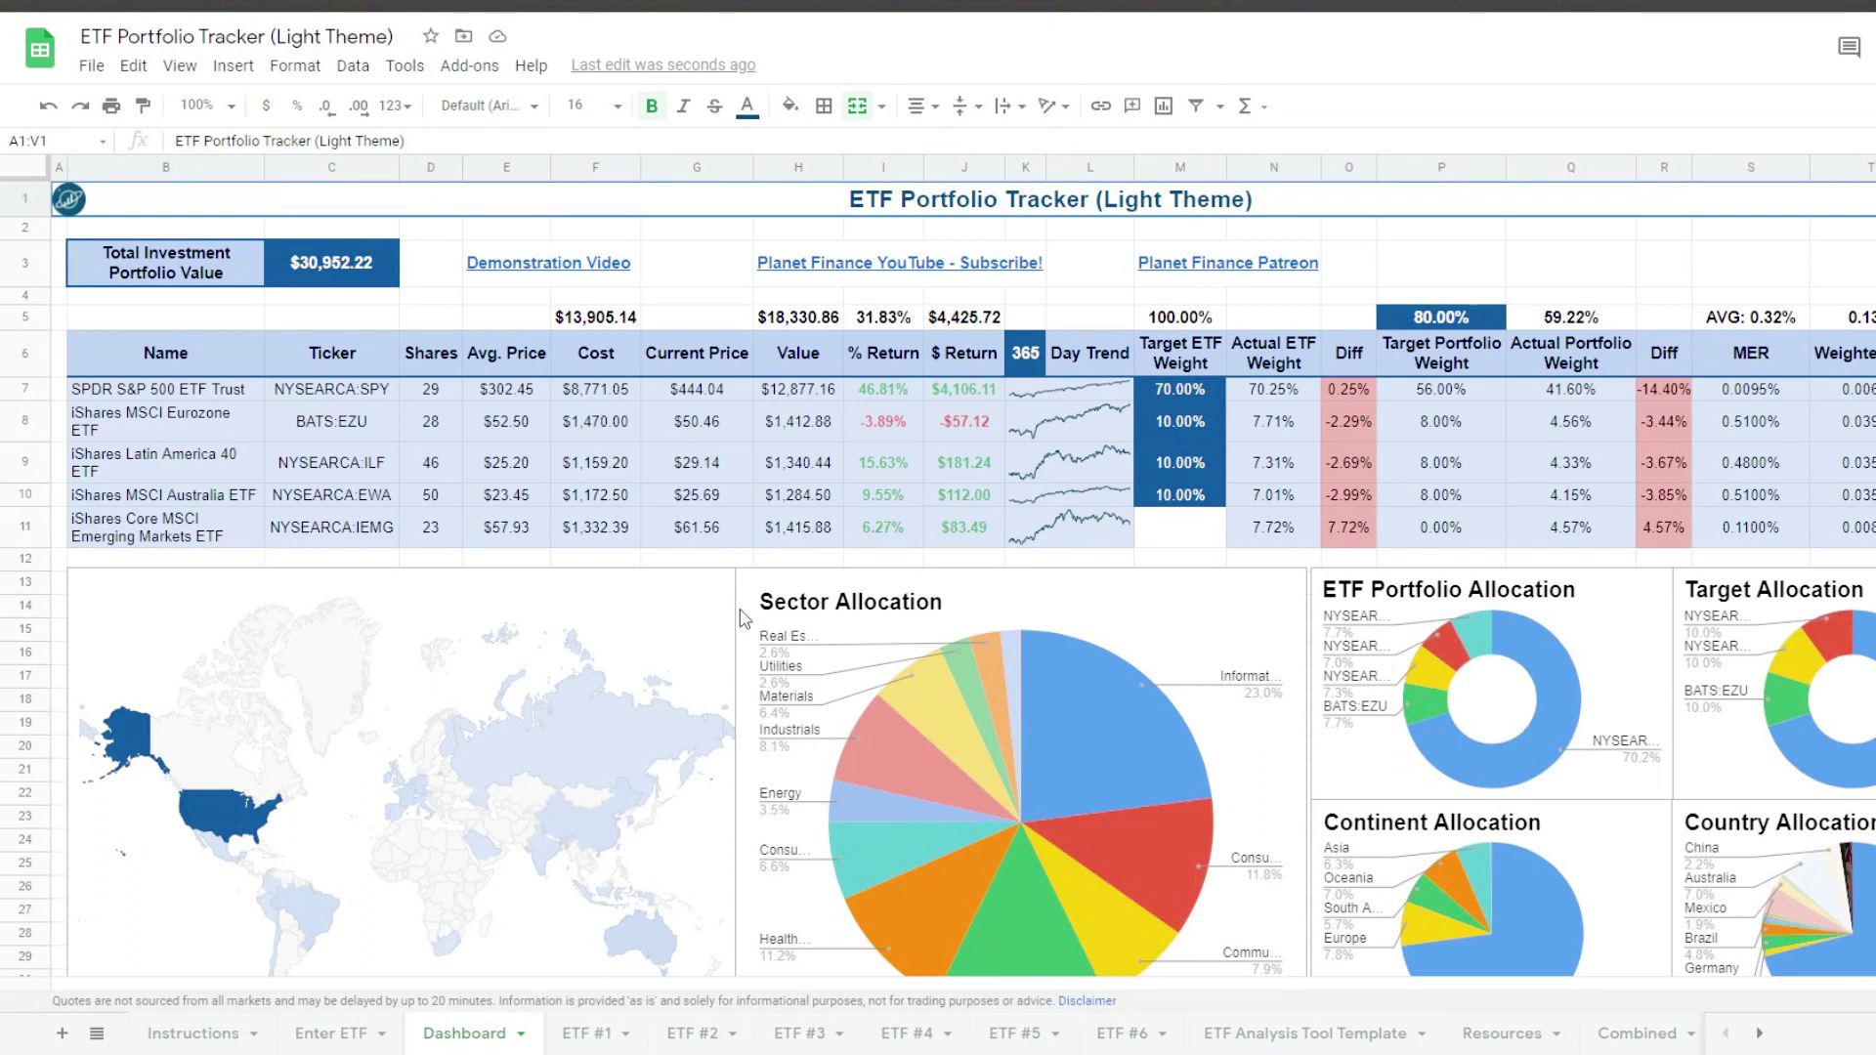
# Set the EZU, ILF, EWA and IEMG target weights in M8:M11 to 7.5% each
pyautogui.click(692, 627)
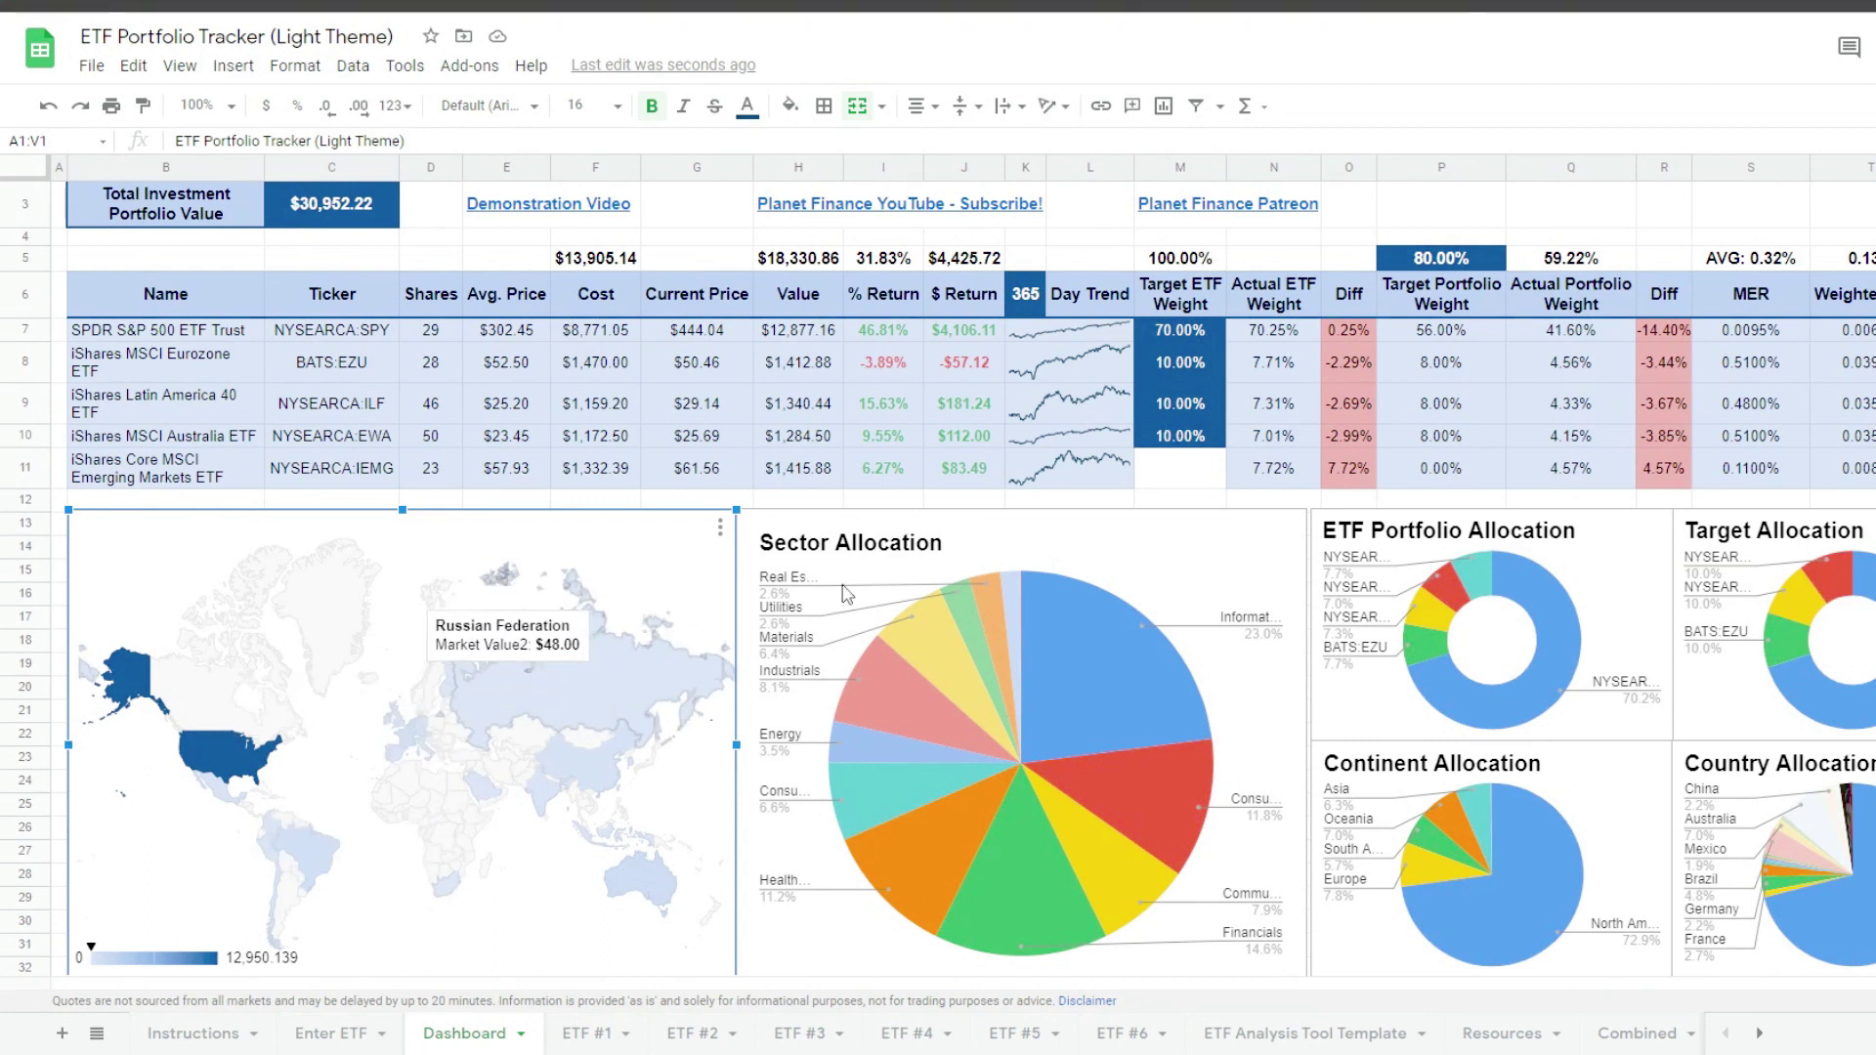
pyautogui.click(1202, 368)
pyautogui.scroll(1, 1234, 428)
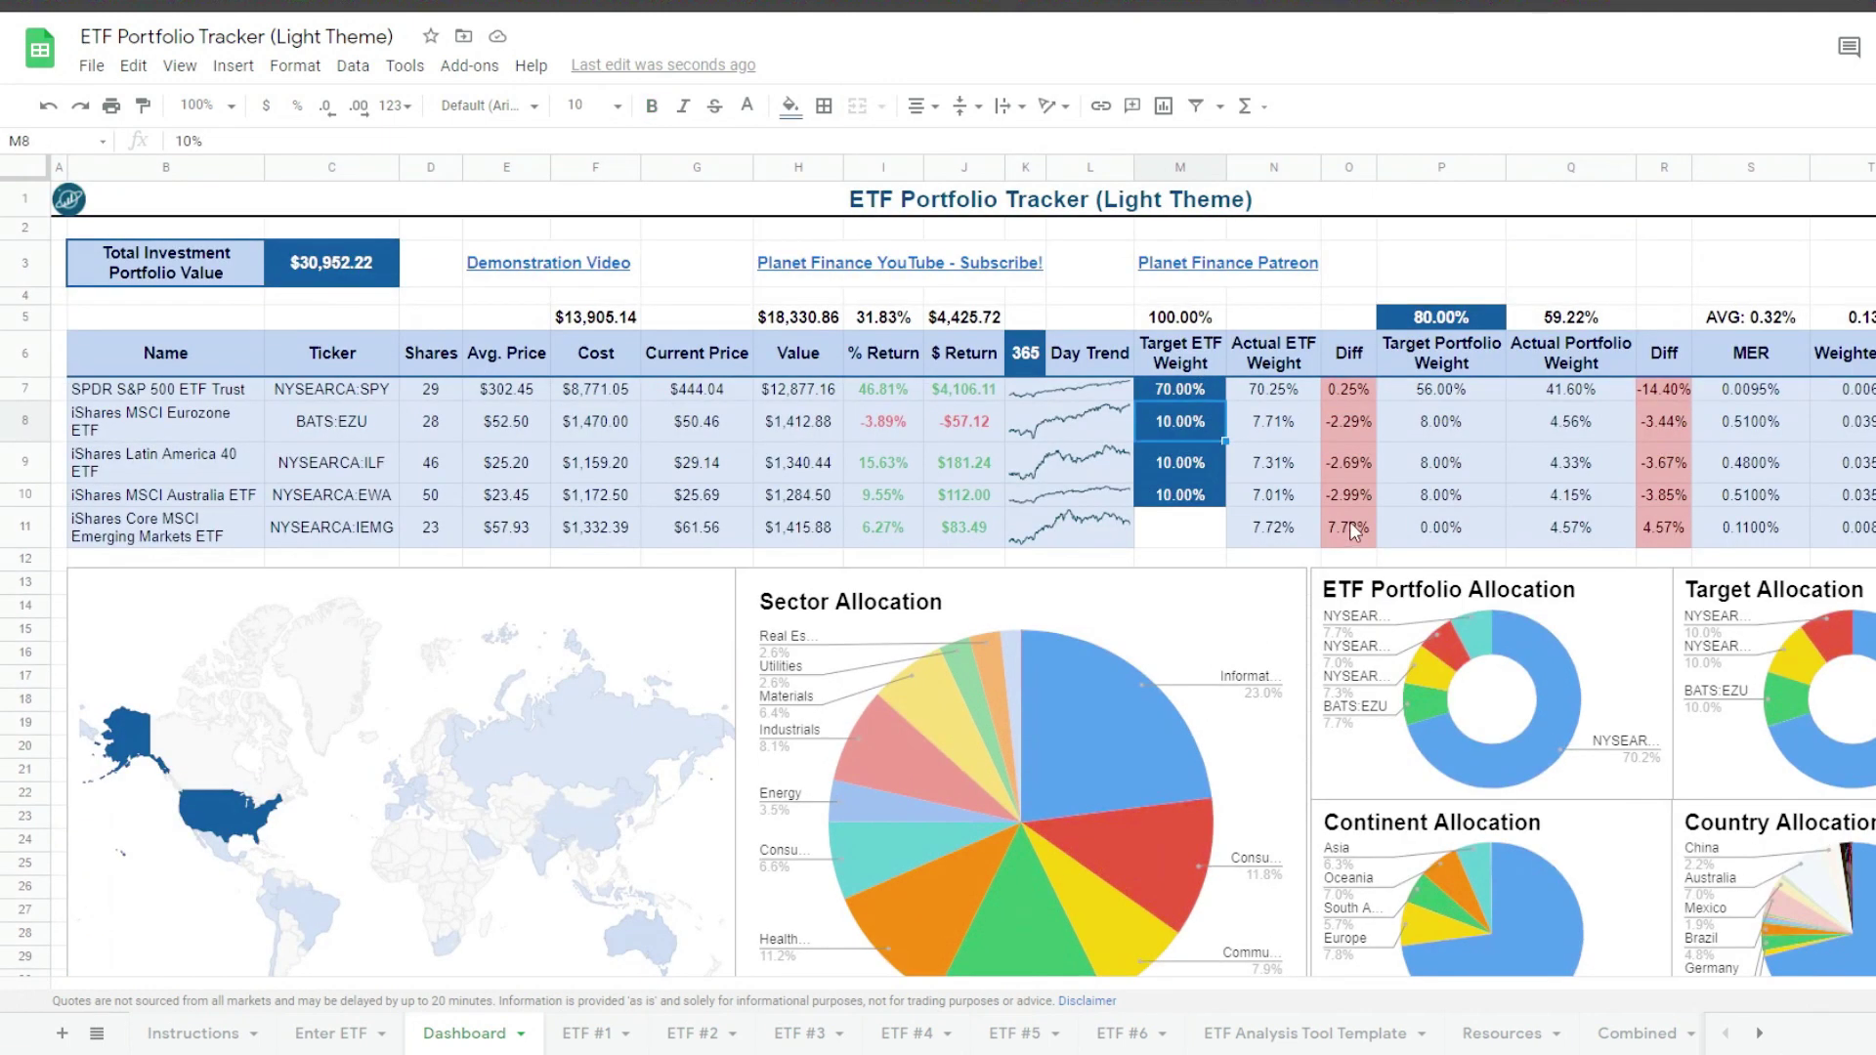
pyautogui.write('7.5%')
pyautogui.press('Return')
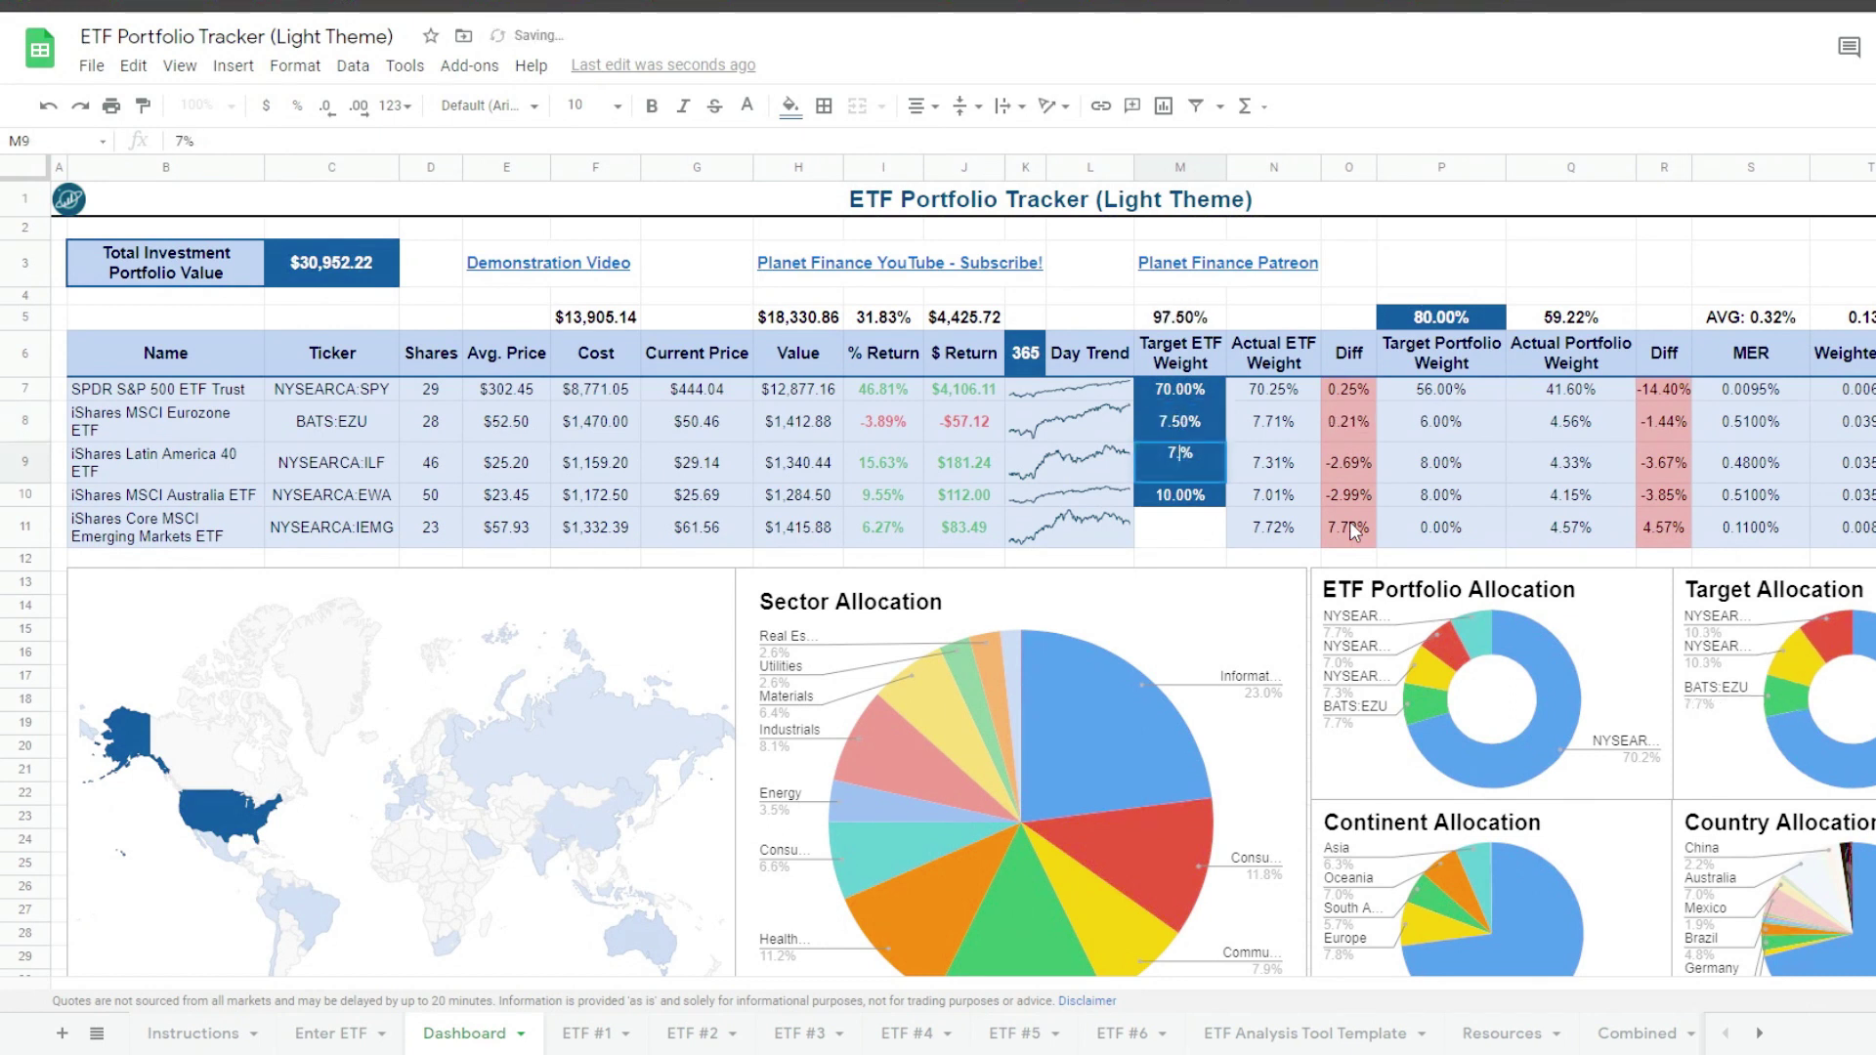
pyautogui.write('7.5%')
pyautogui.press('Return')
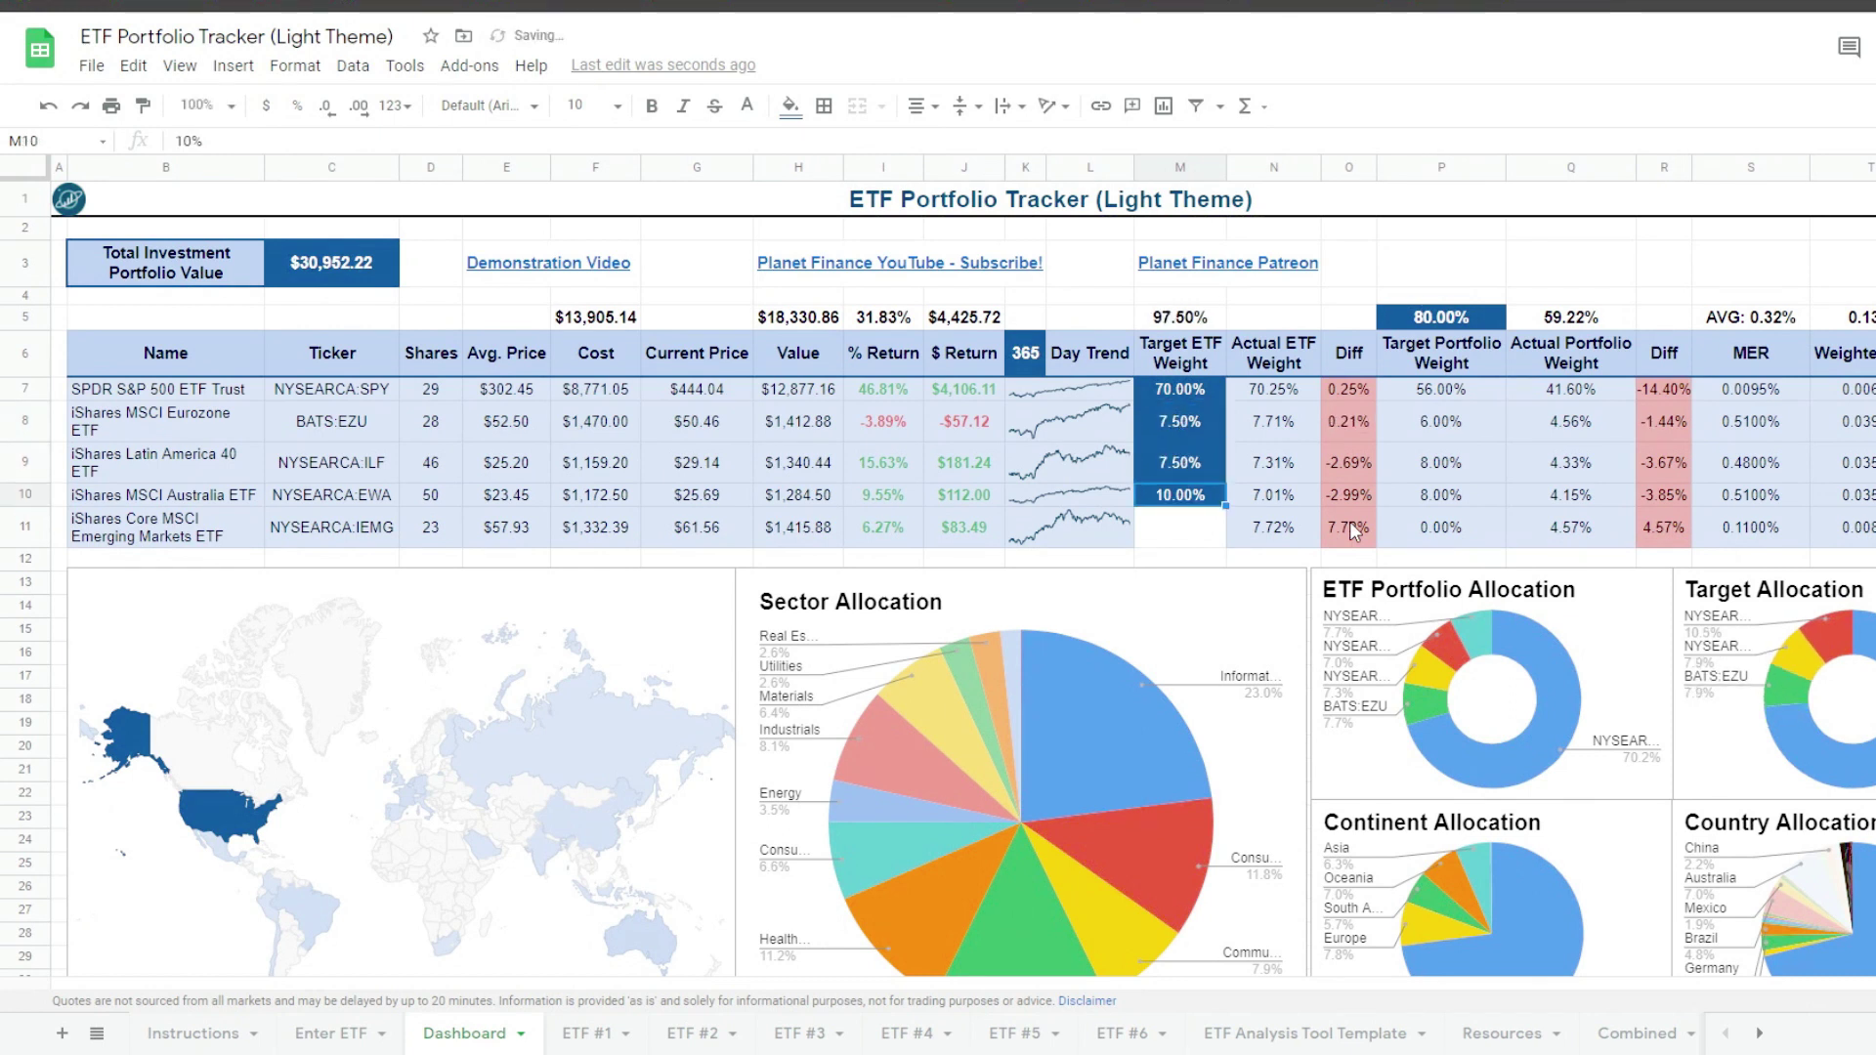
pyautogui.write('7.5%')
pyautogui.press('Return')
pyautogui.write('7.5%')
pyautogui.press('Return')
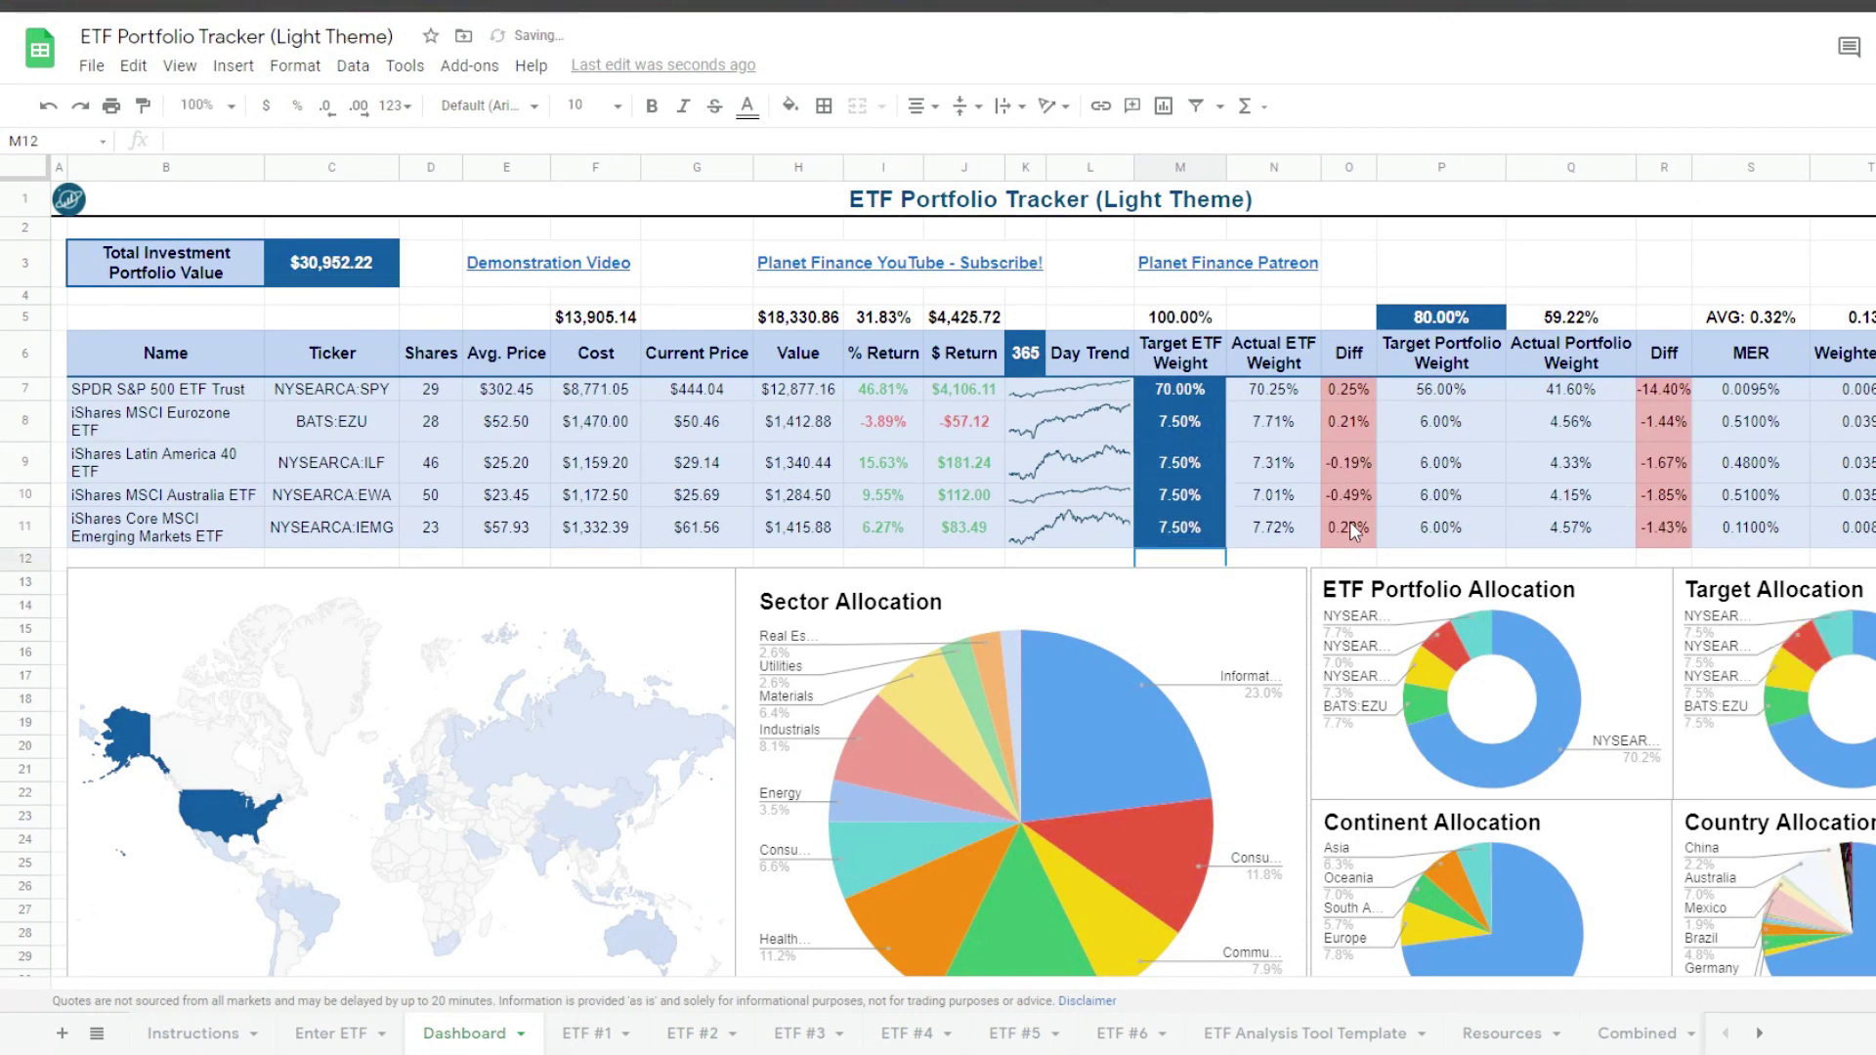
pyautogui.click(1229, 195)
# In the Cyber Punk theme copy, look at the File menu's Make a copy option, then close it
pyautogui.click(625, 350)
pyautogui.click(92, 66)
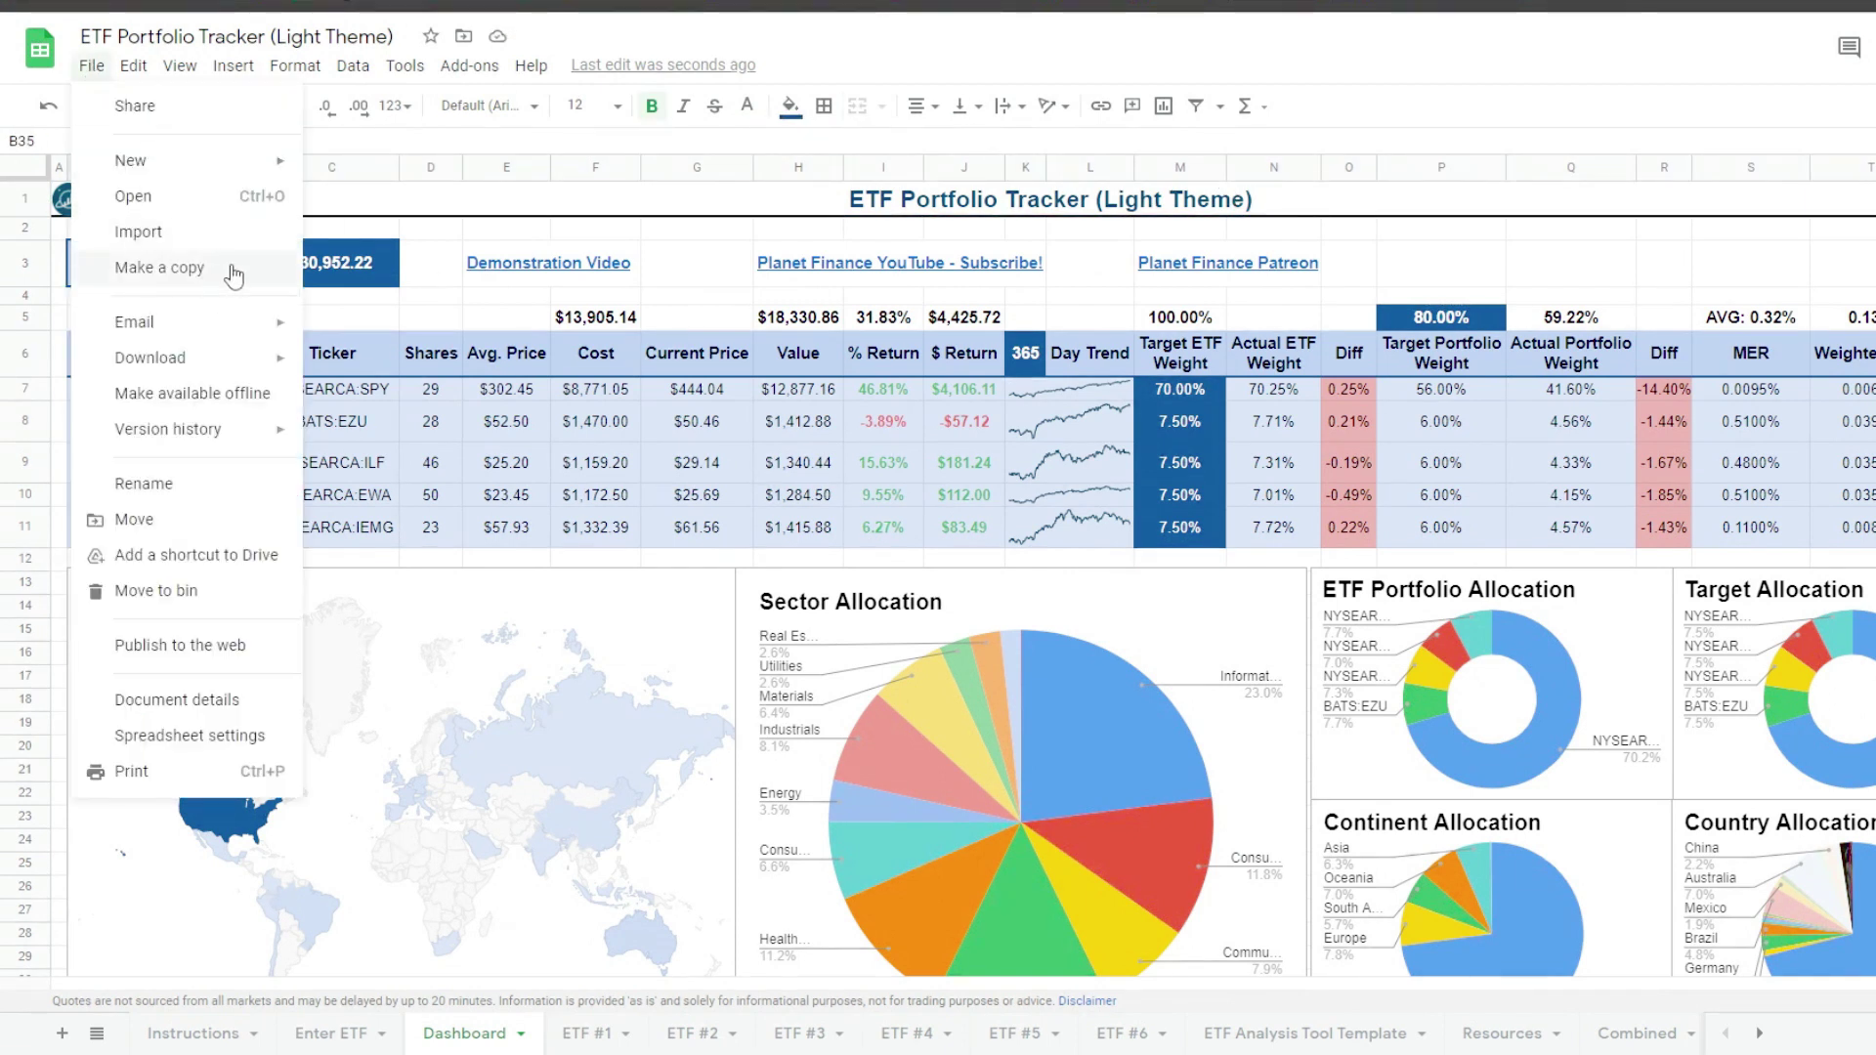
pyautogui.click(636, 208)
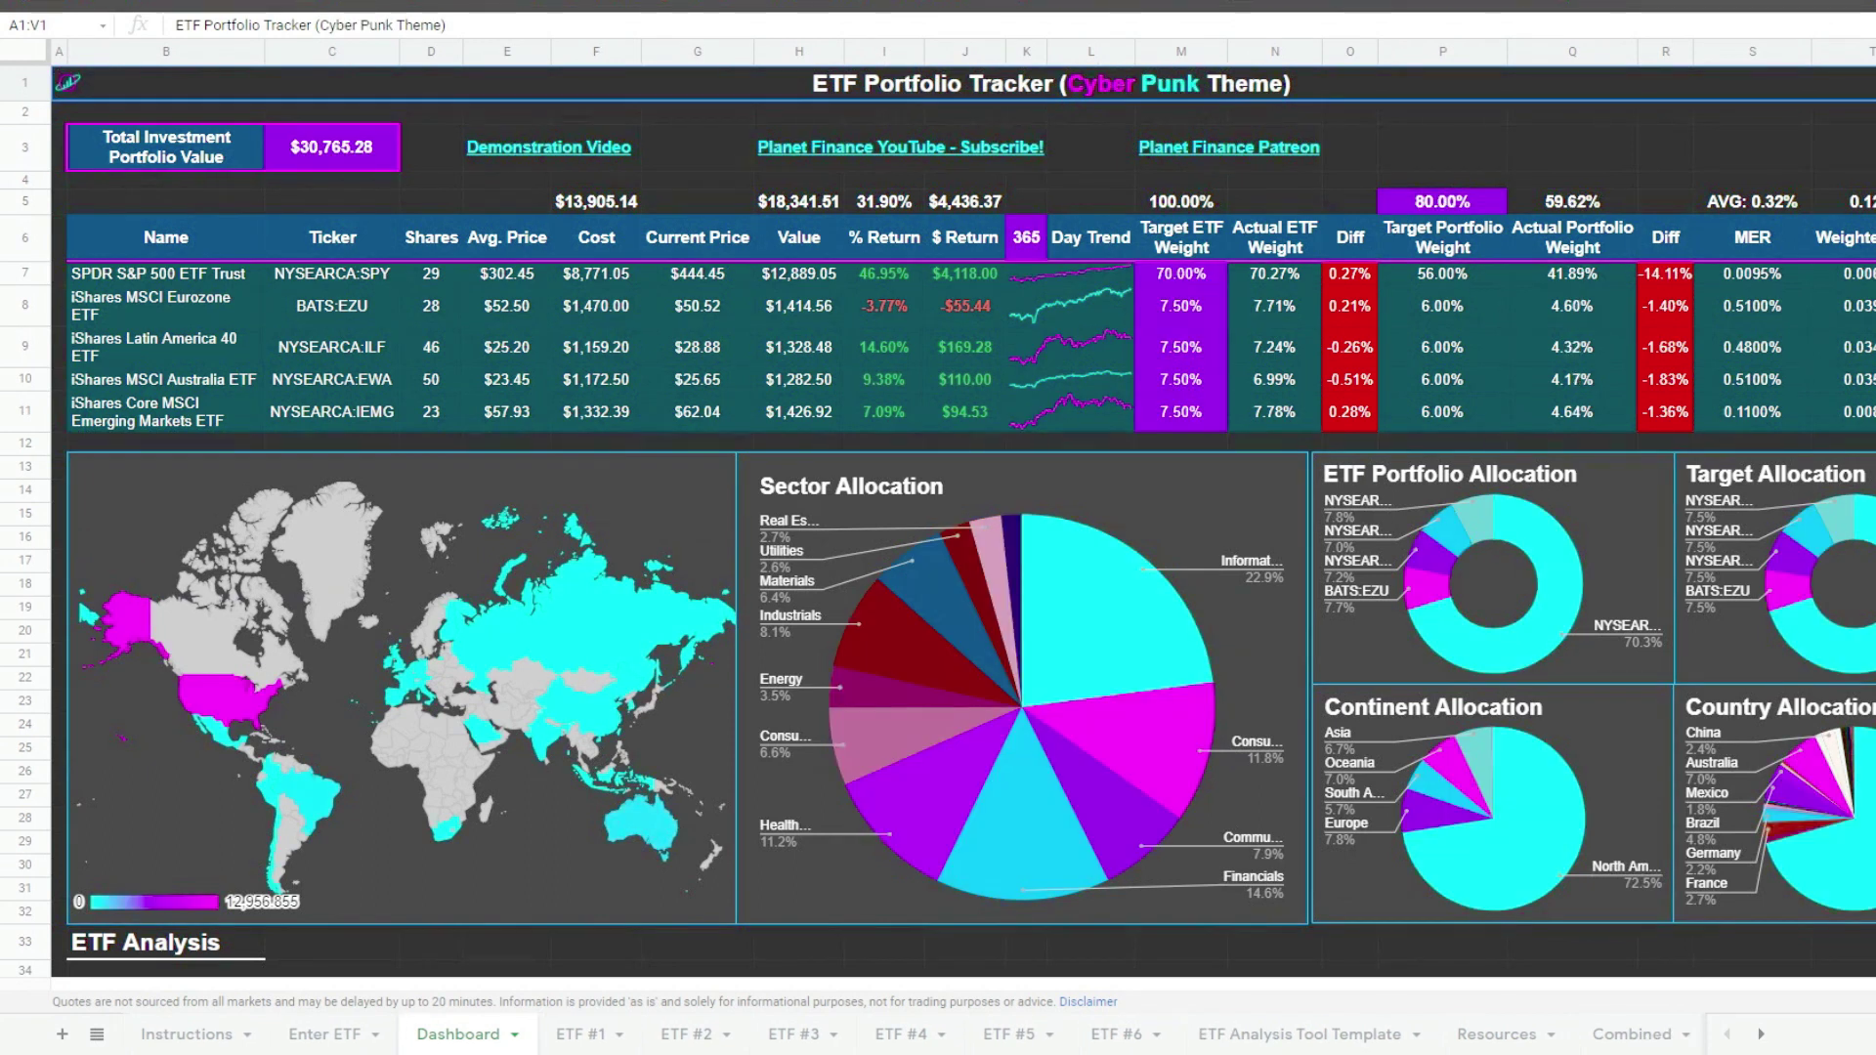
# Set the ETF Analysis dropdown in B35 to ETF #5, IEMG, showing $62.01 and 80.4% Asia
pyautogui.click(665, 604)
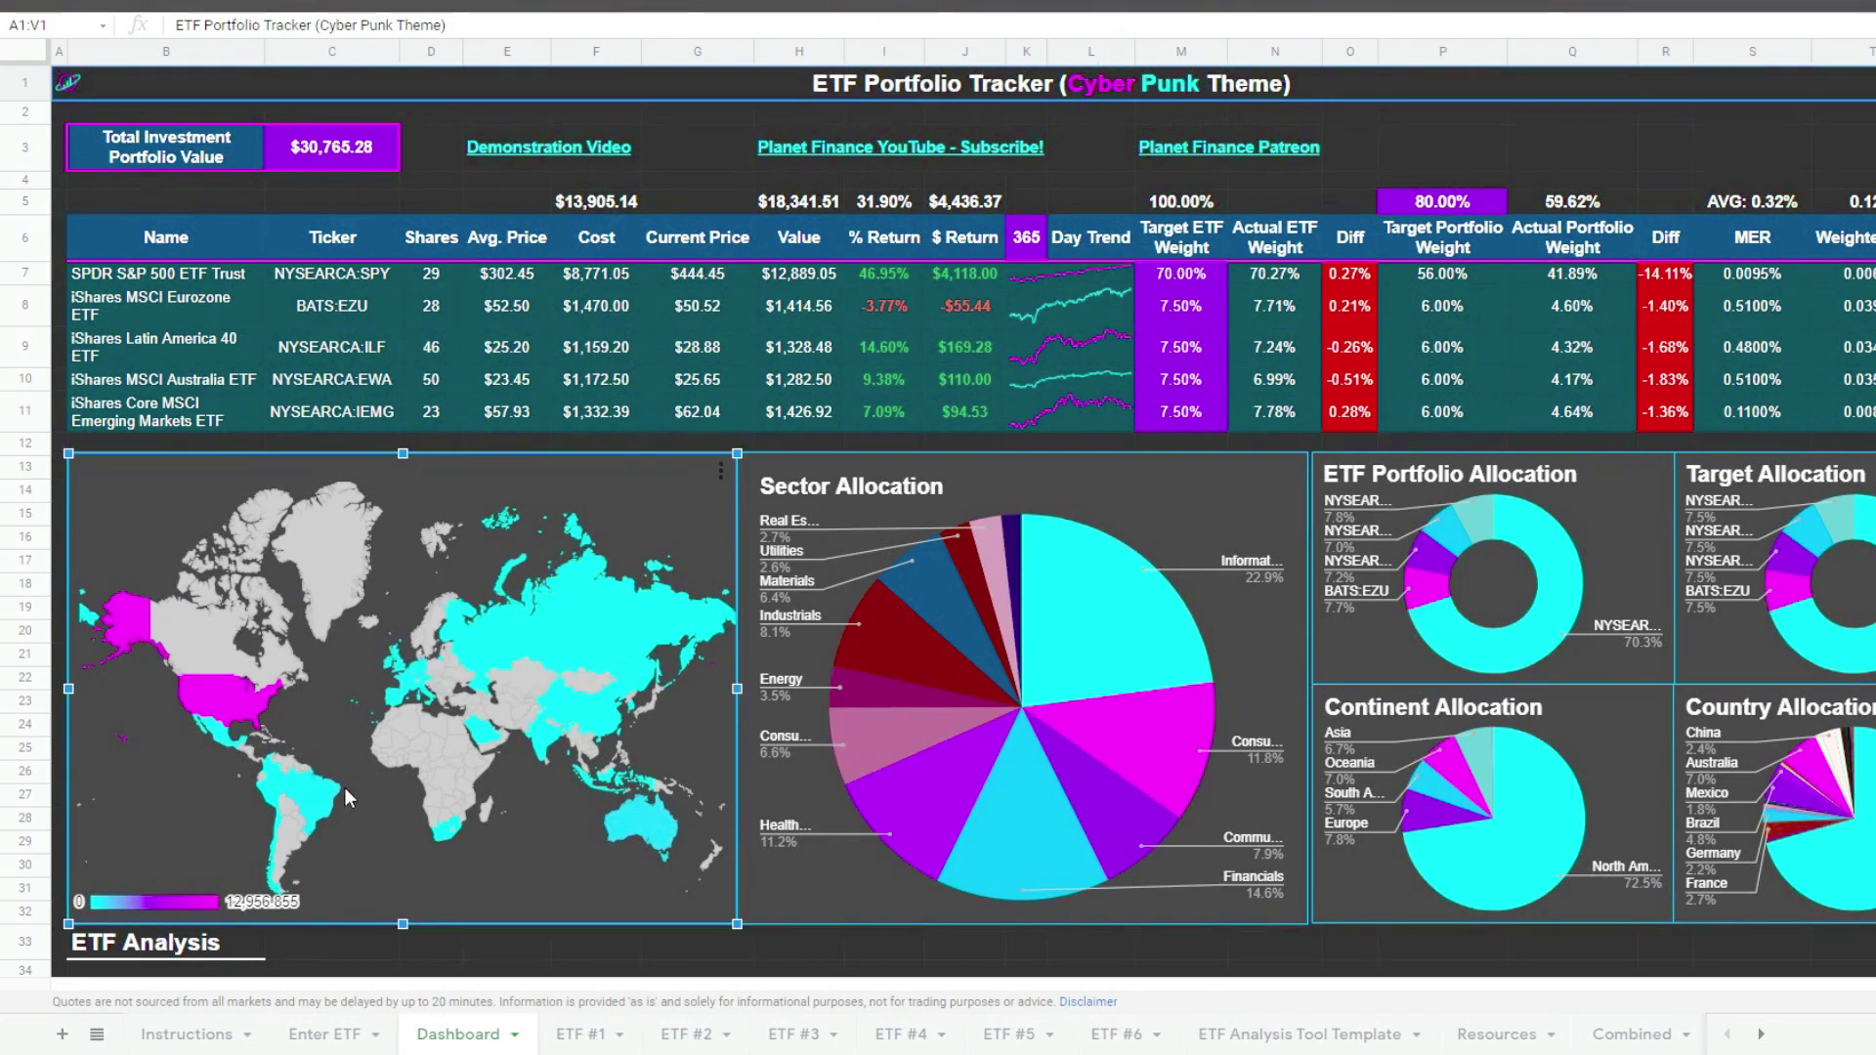
pyautogui.click(968, 684)
pyautogui.scroll(-10, 977, 763)
pyautogui.click(254, 210)
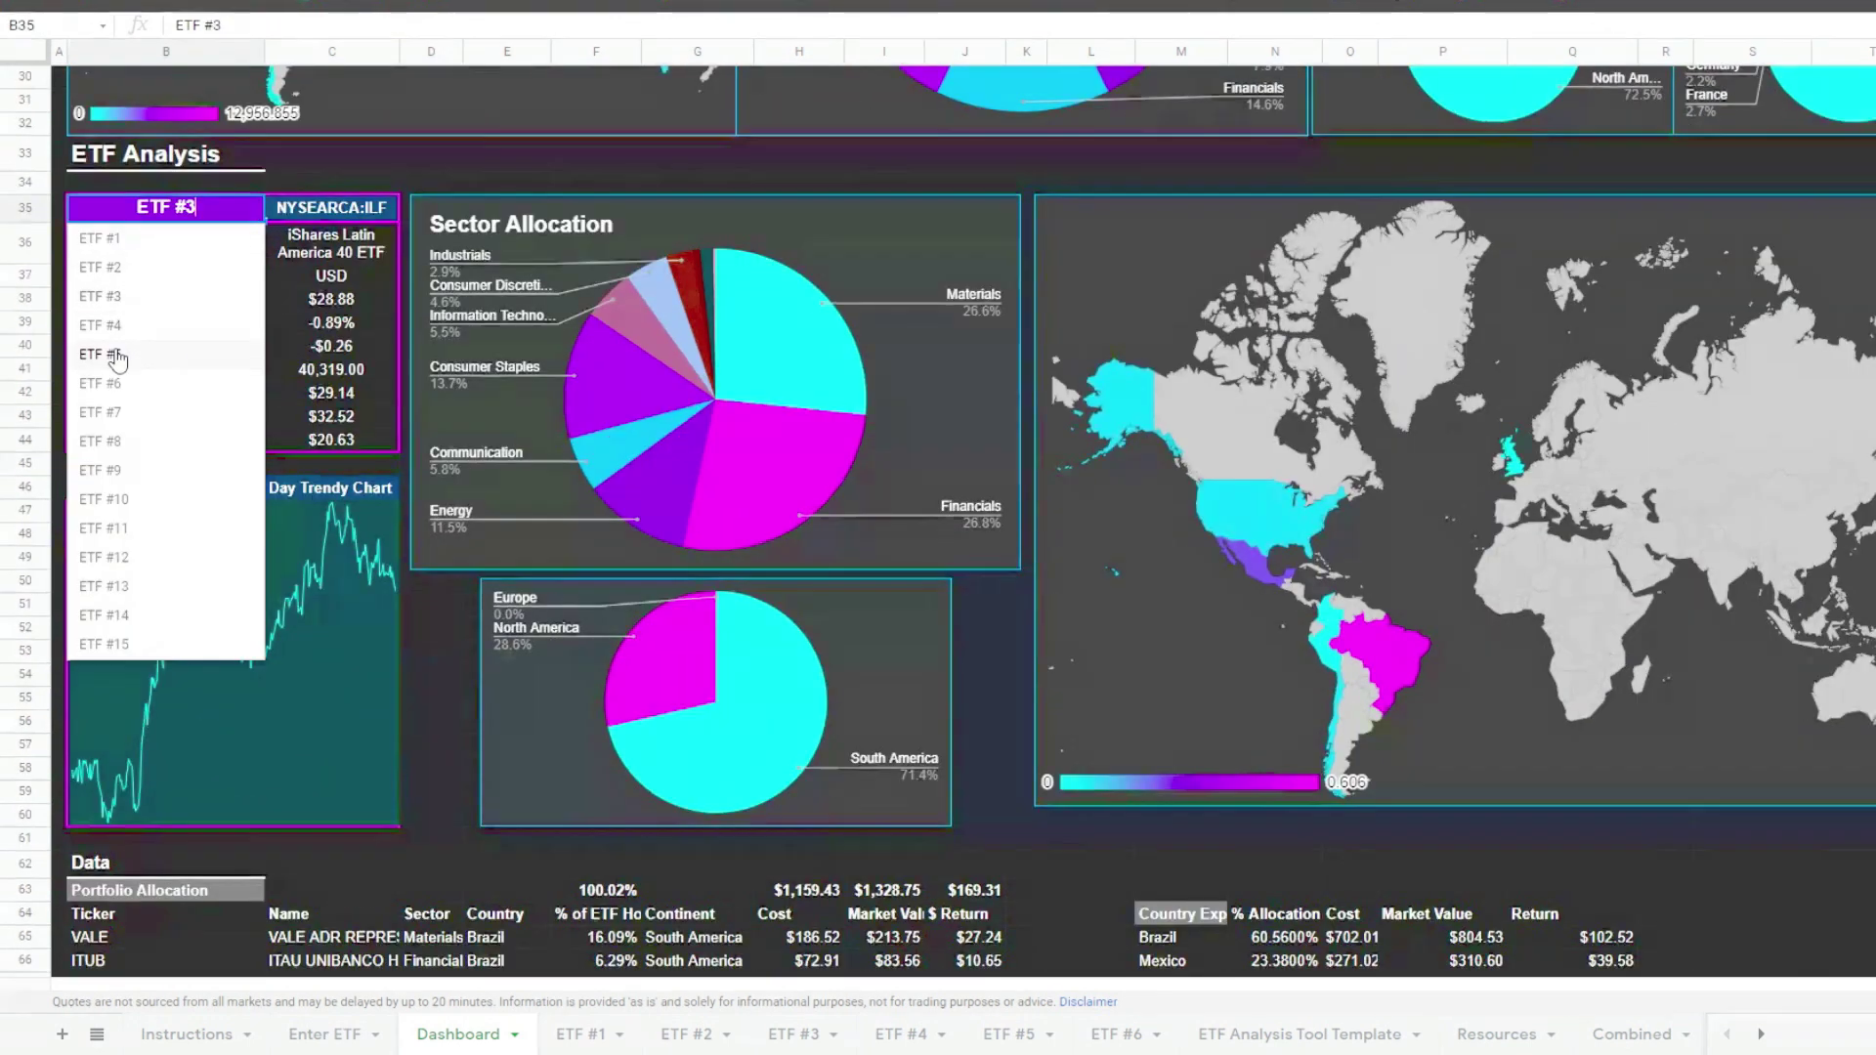
pyautogui.click(114, 348)
pyautogui.click(378, 426)
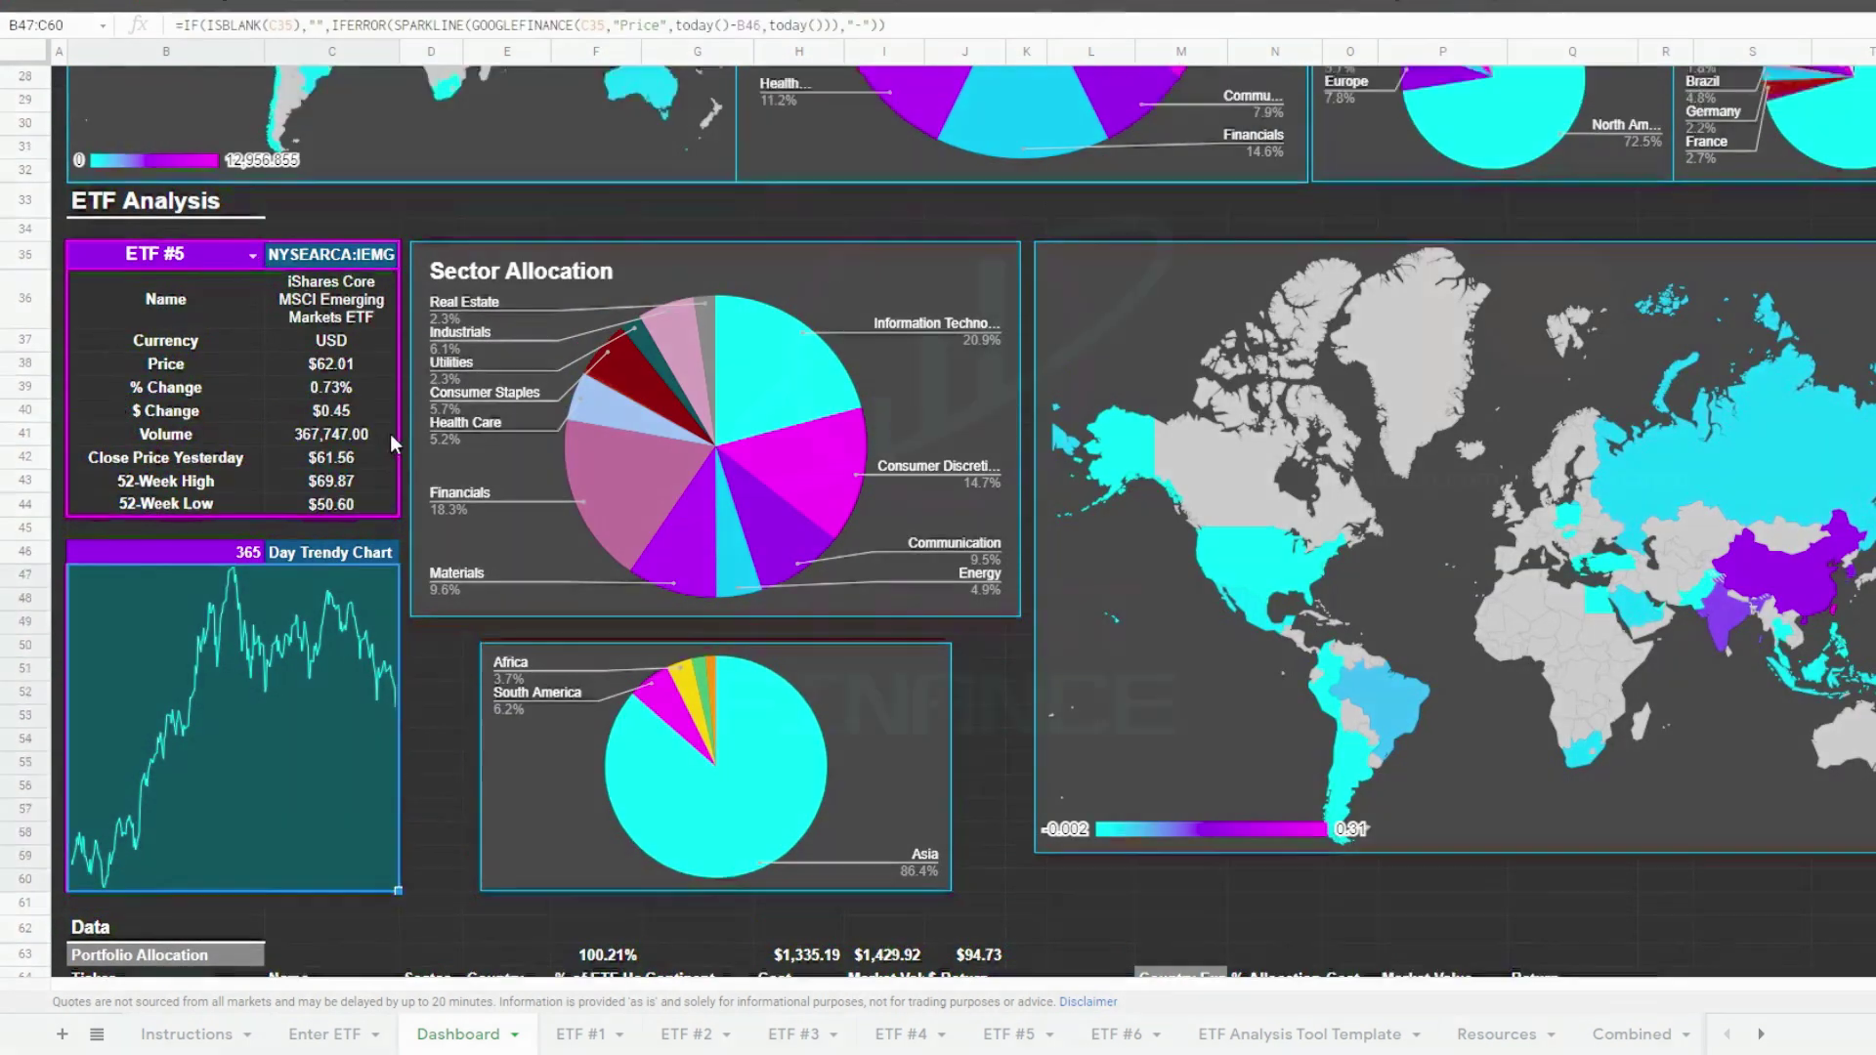